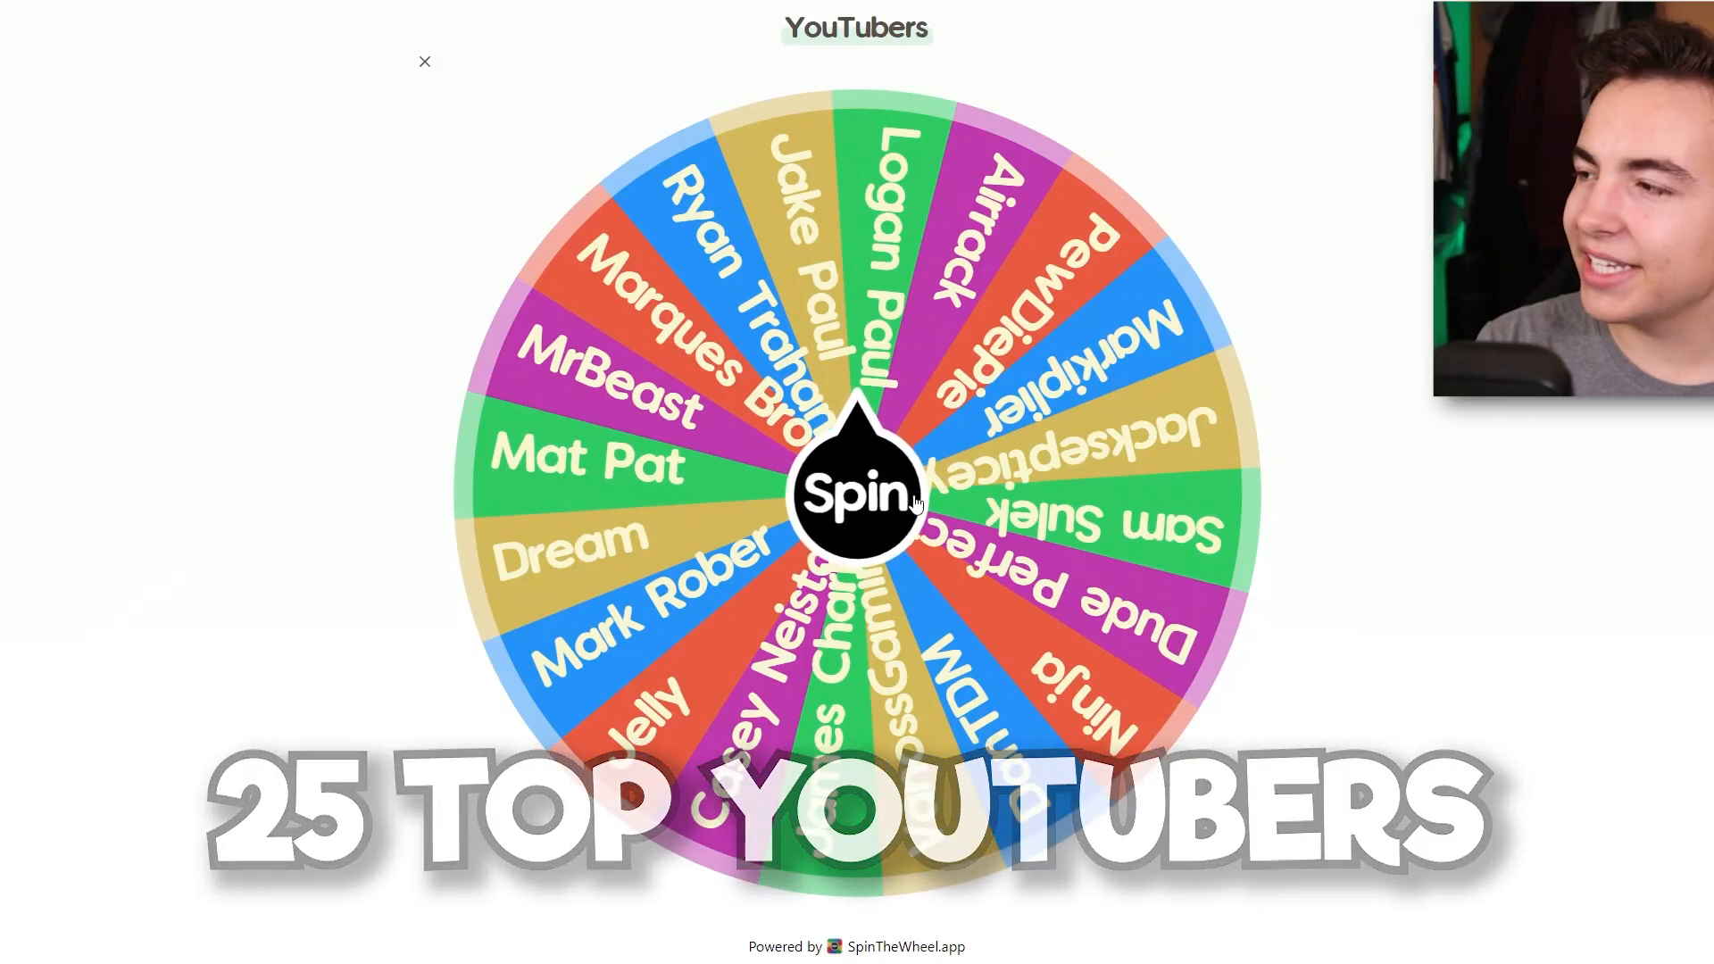
Spin the YouTubers wheel to pick the first YouTuber
click(915, 504)
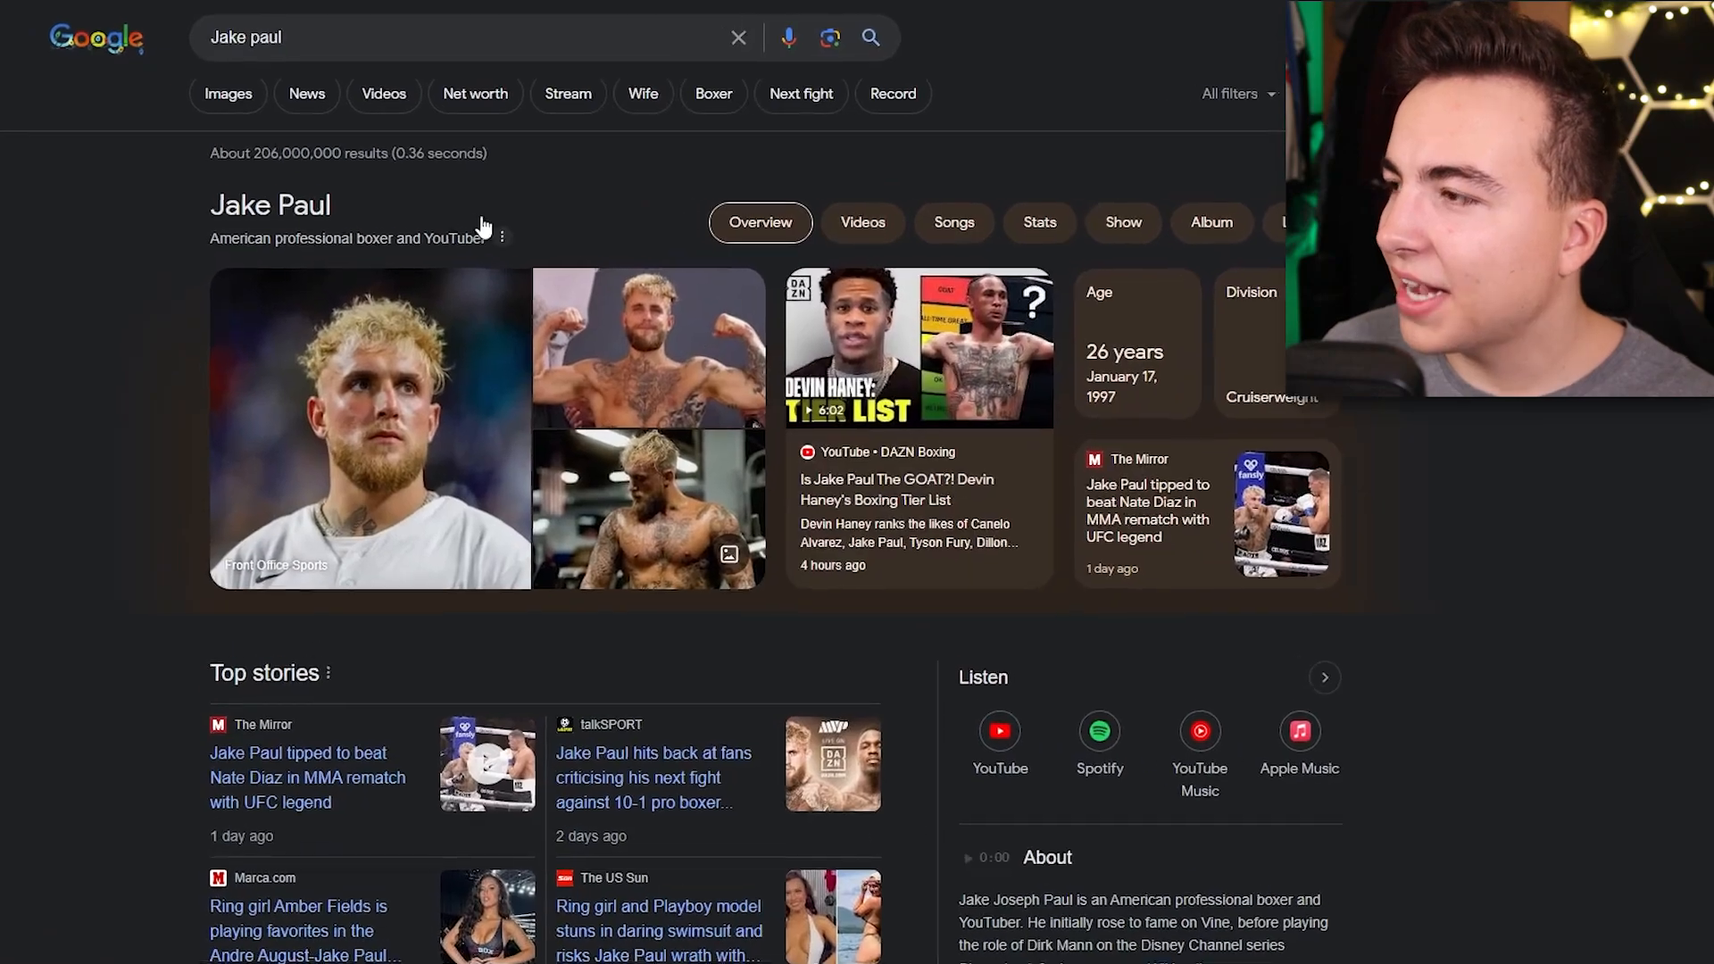
Pick a front-facing Jake Paul portrait and the Team 10 logo from the Google image results for use in the edit
scroll(907, 483, down, 1)
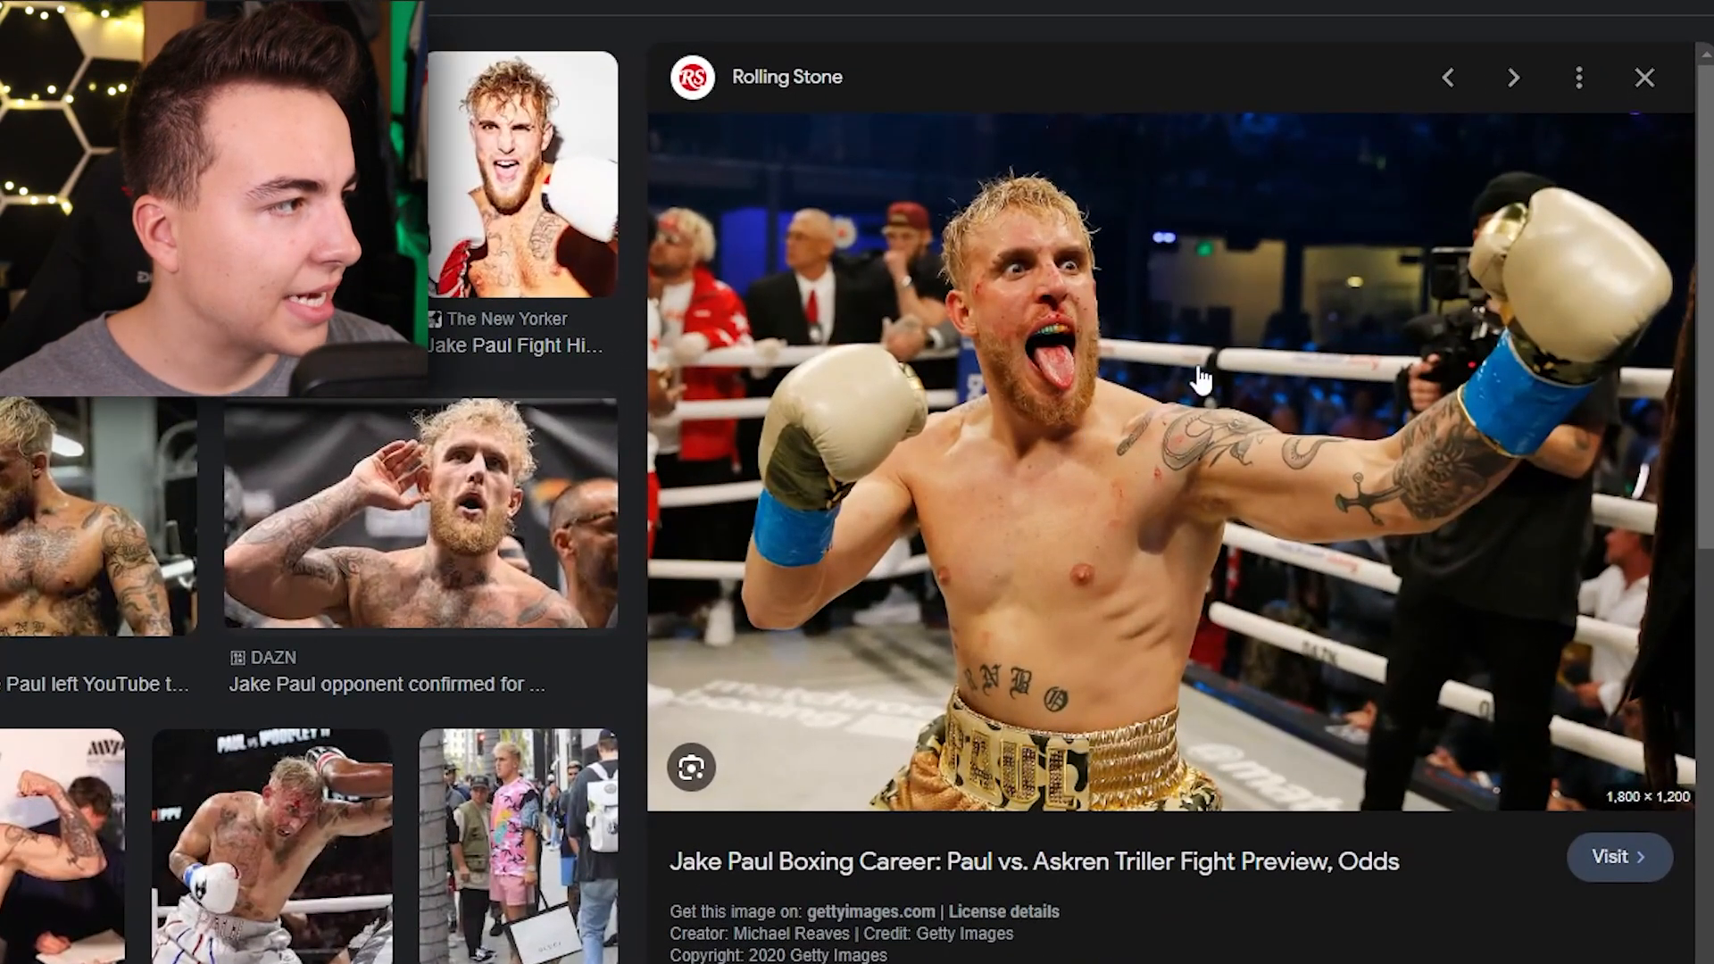
key(Right)
key(Right)
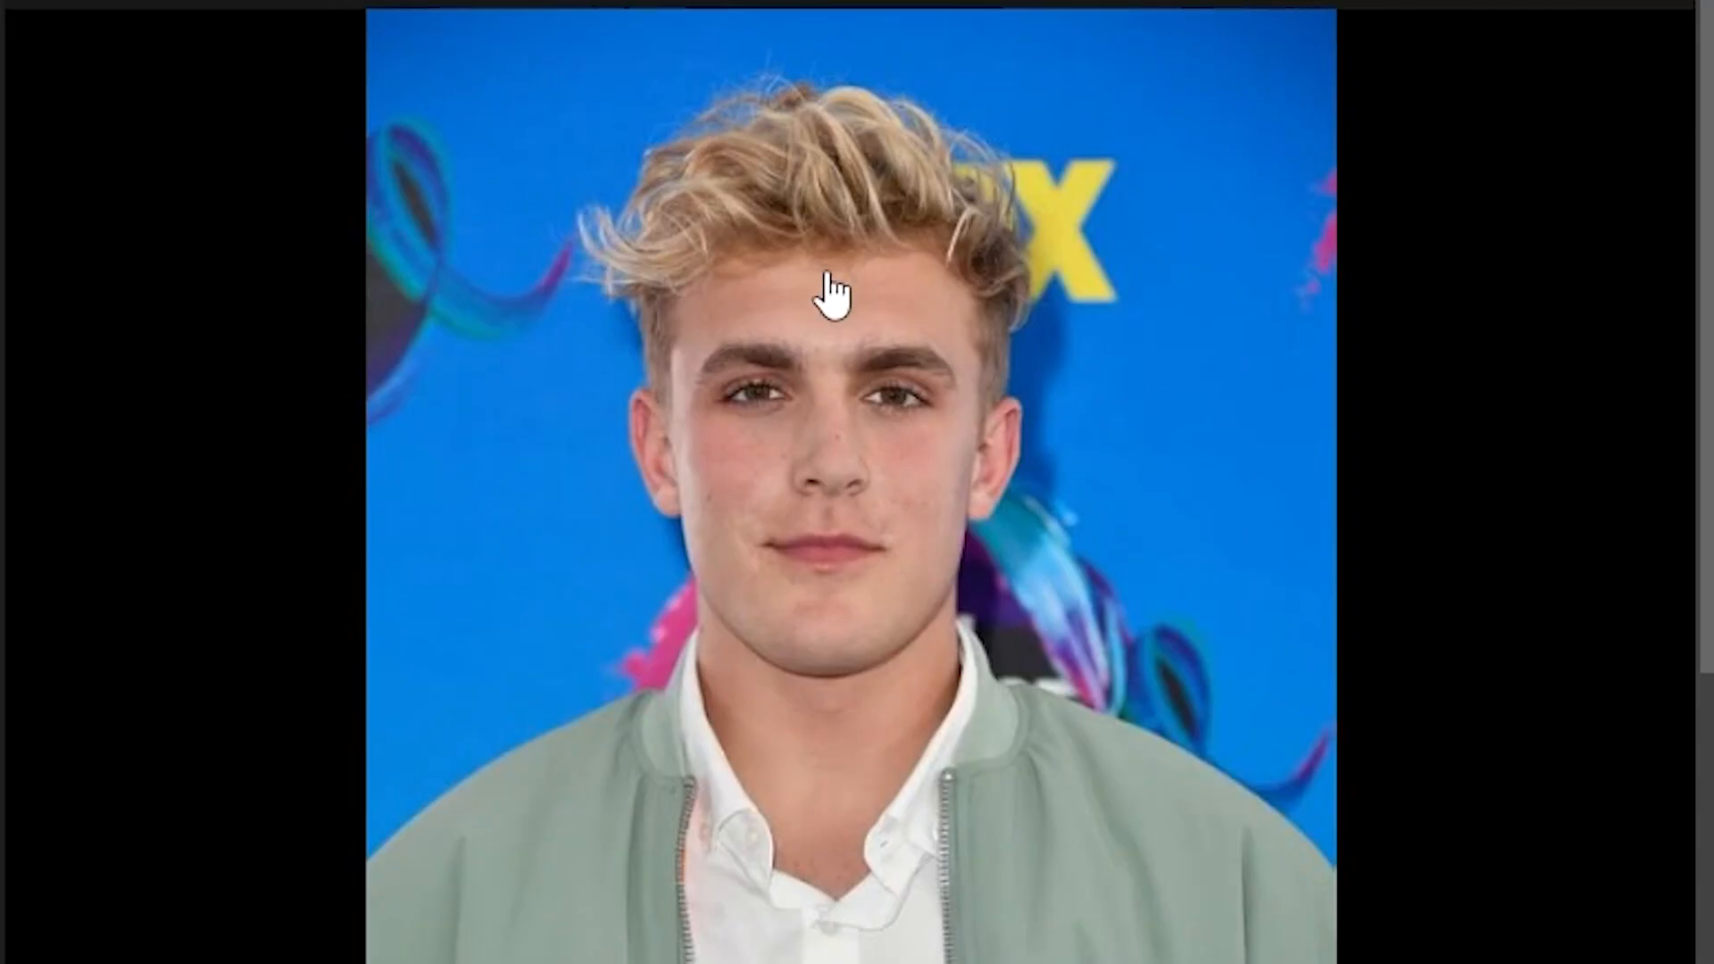
right_click(837, 288)
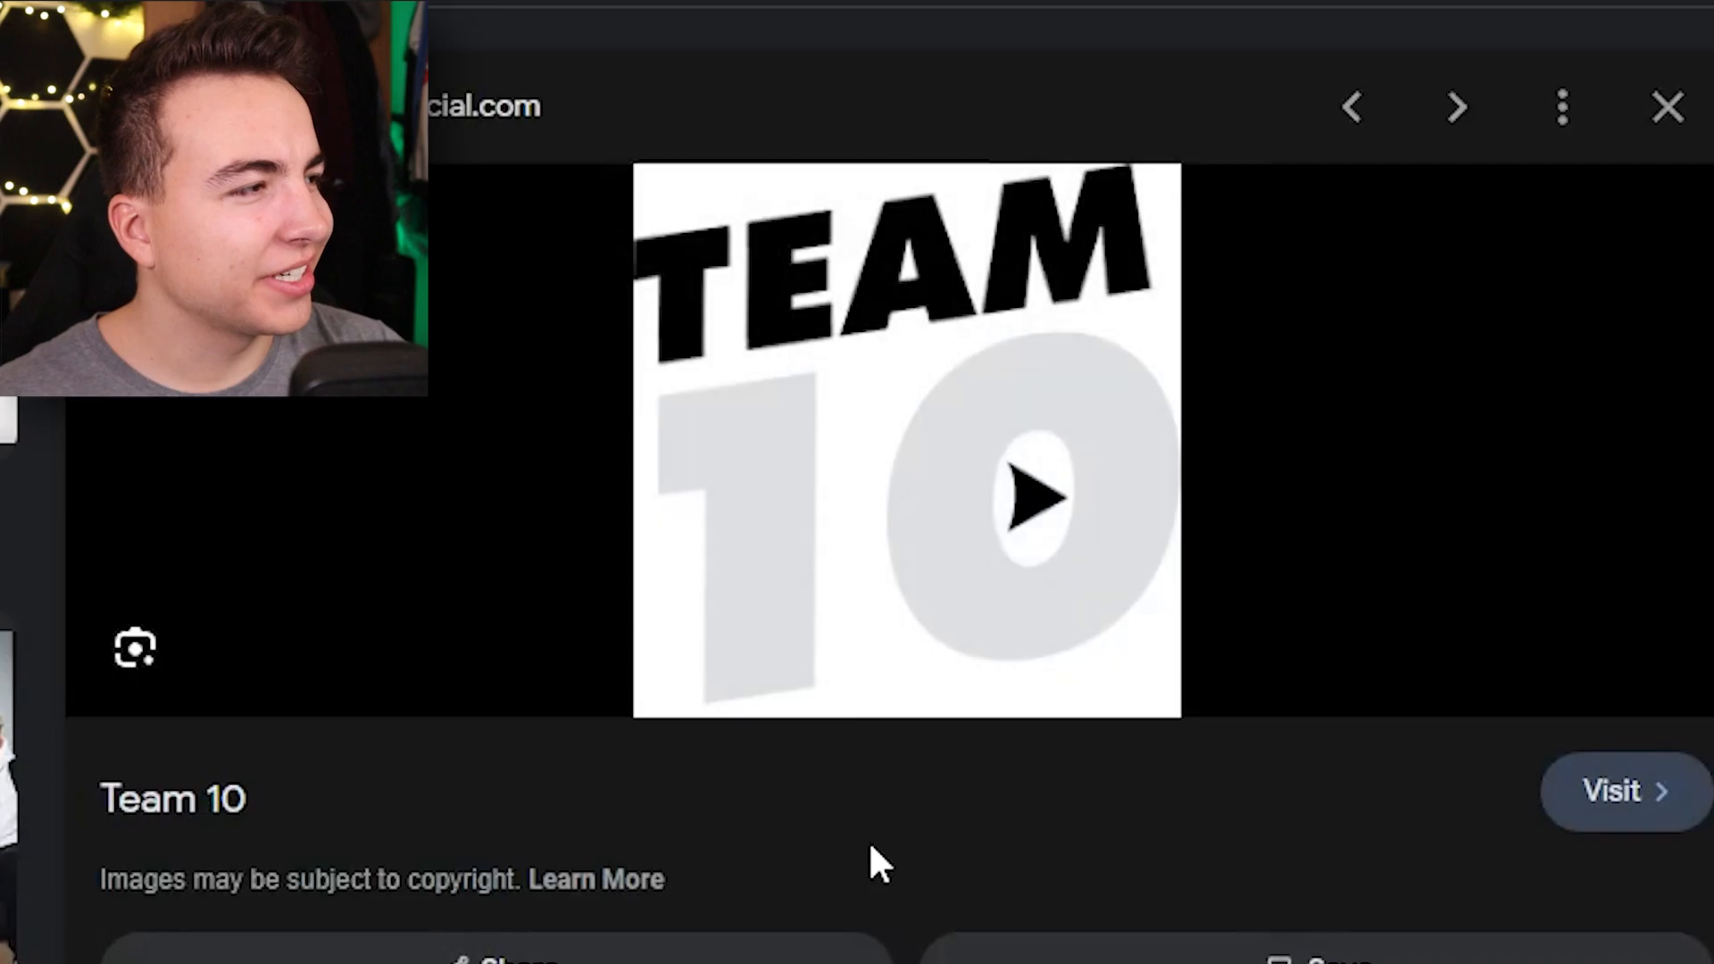
right_click(875, 453)
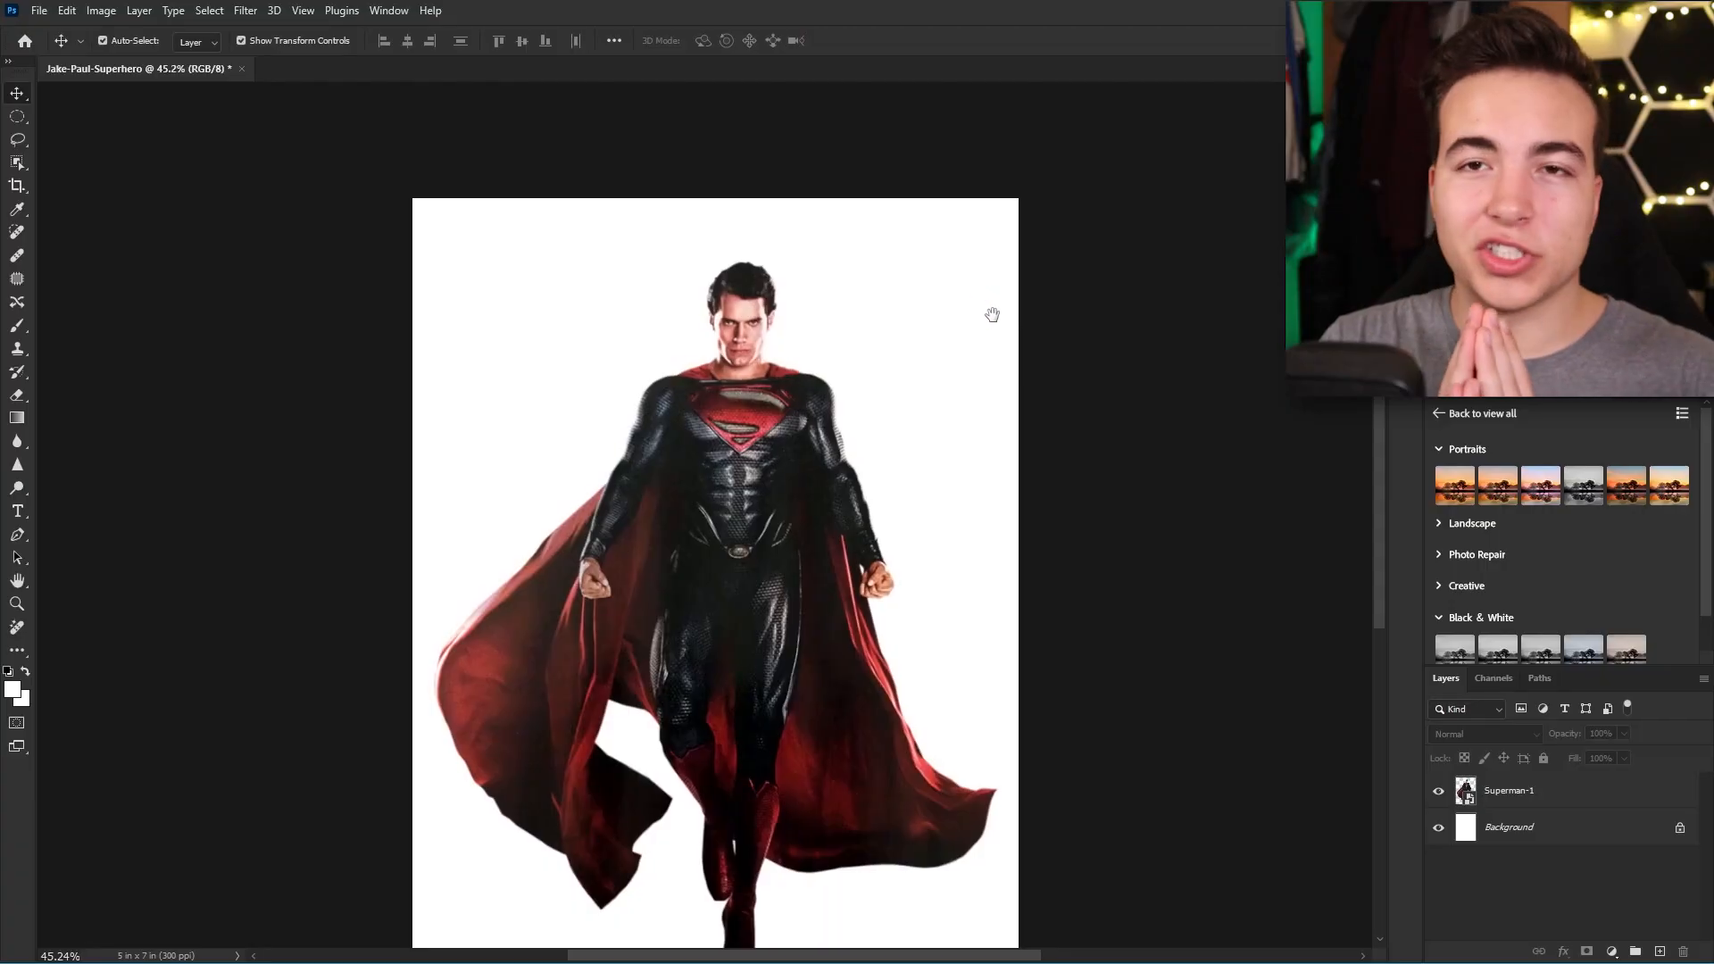
Enlarge the cut-out Jake Paul head to about 0.85 by 1.2 in and fit it over Superman's neck
drag(975, 153, 967, 274)
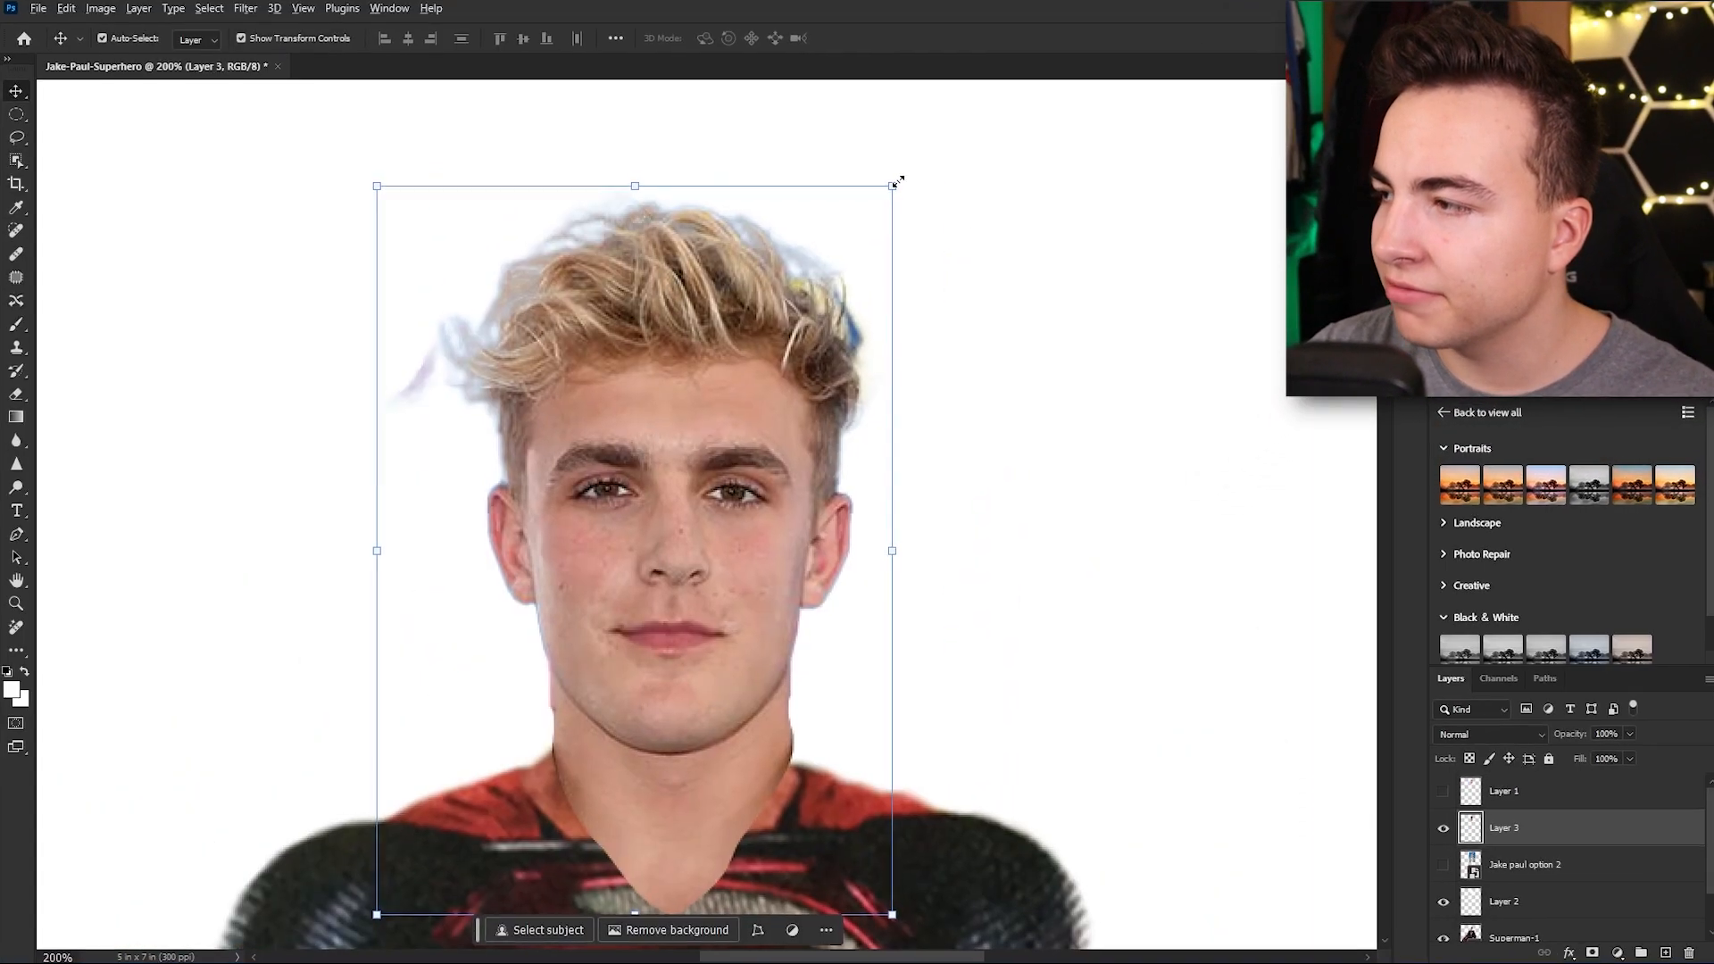
drag(895, 179, 1021, 109)
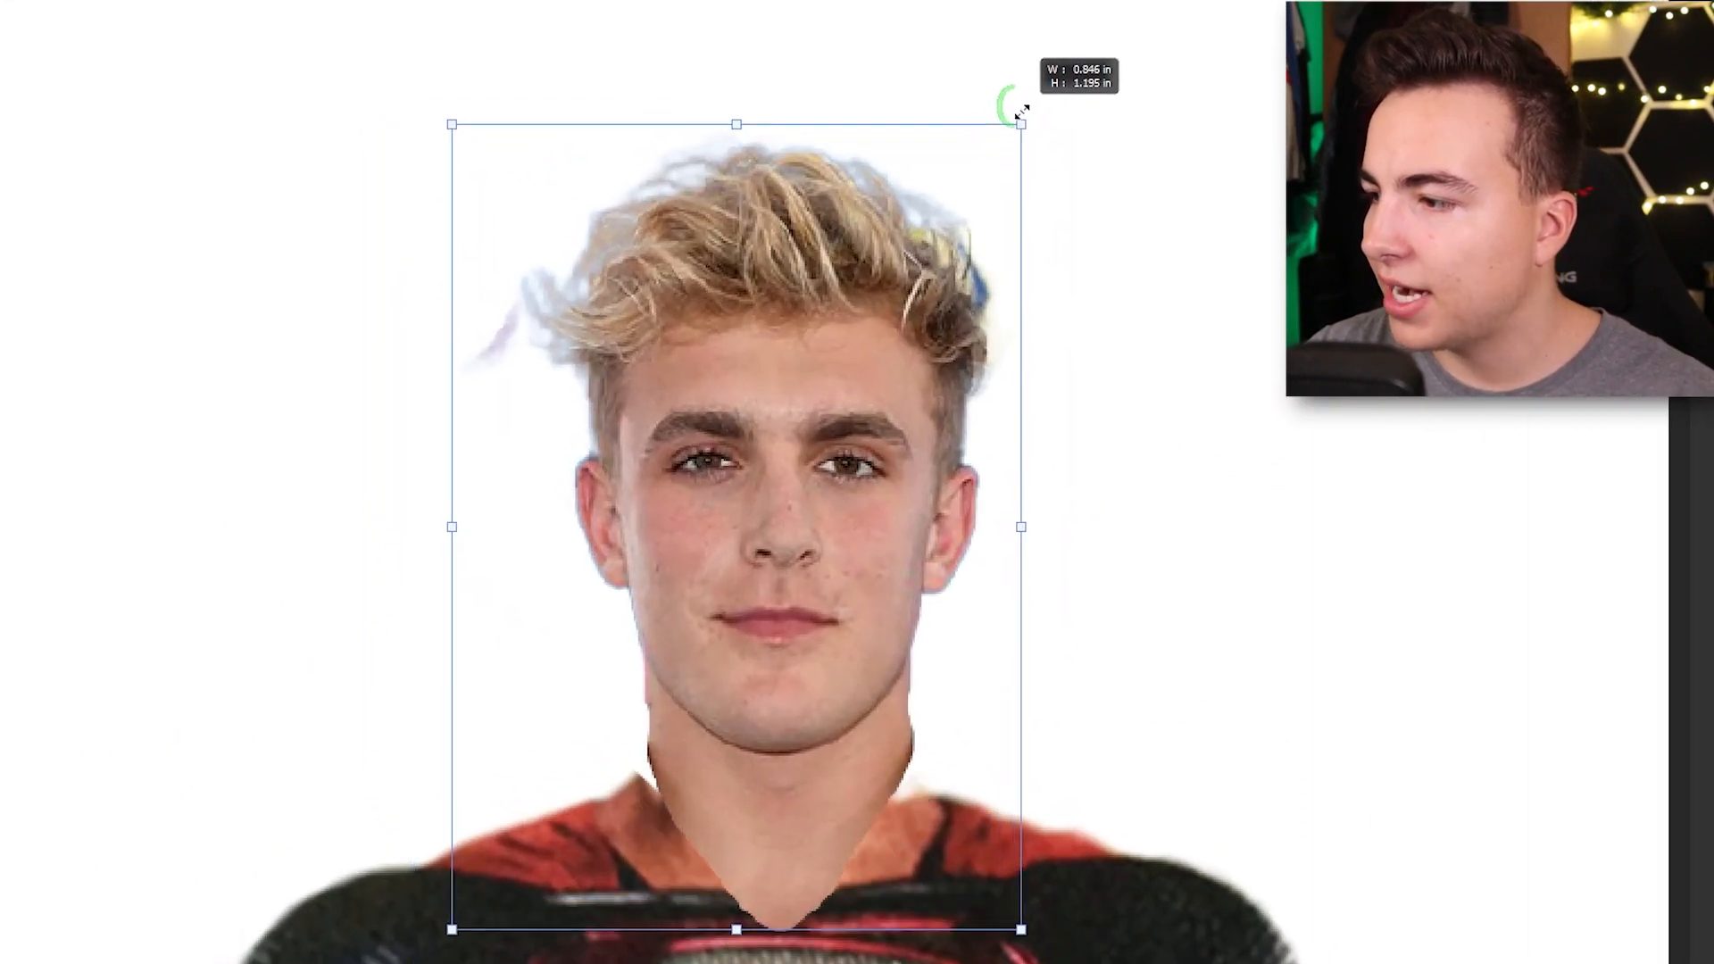
drag(903, 370, 903, 383)
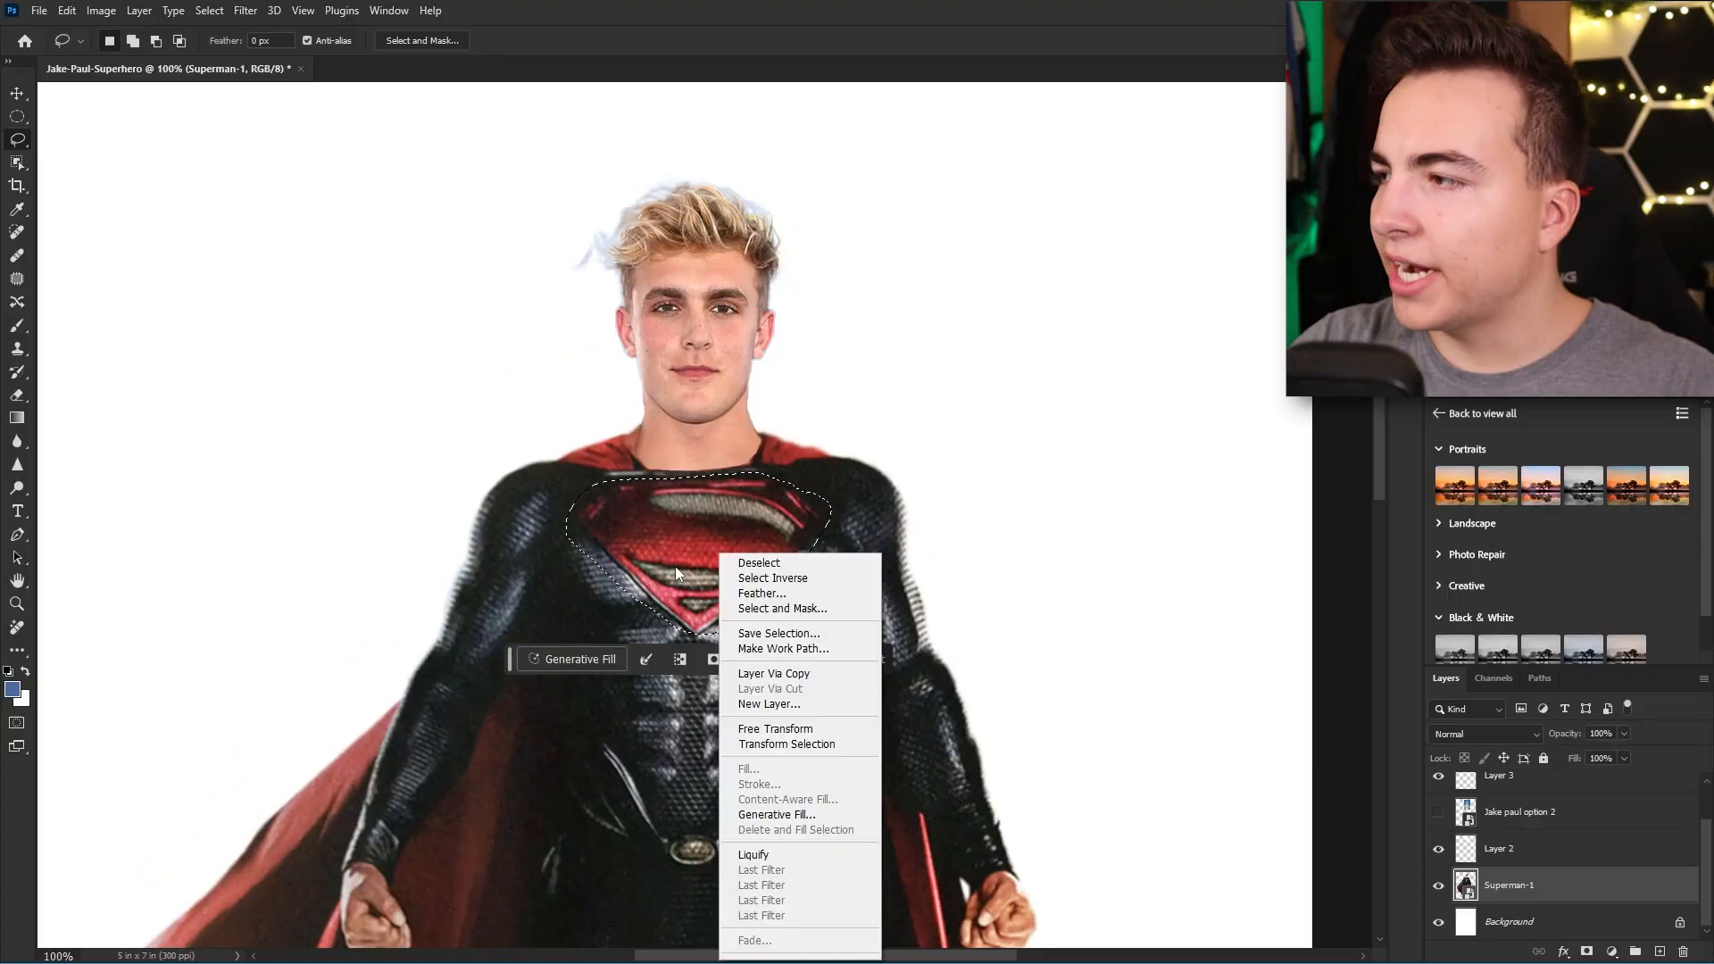
Rasterize the Superman-1 layer and remove the selected chest emblem with a content-aware fill
right_click(1548, 891)
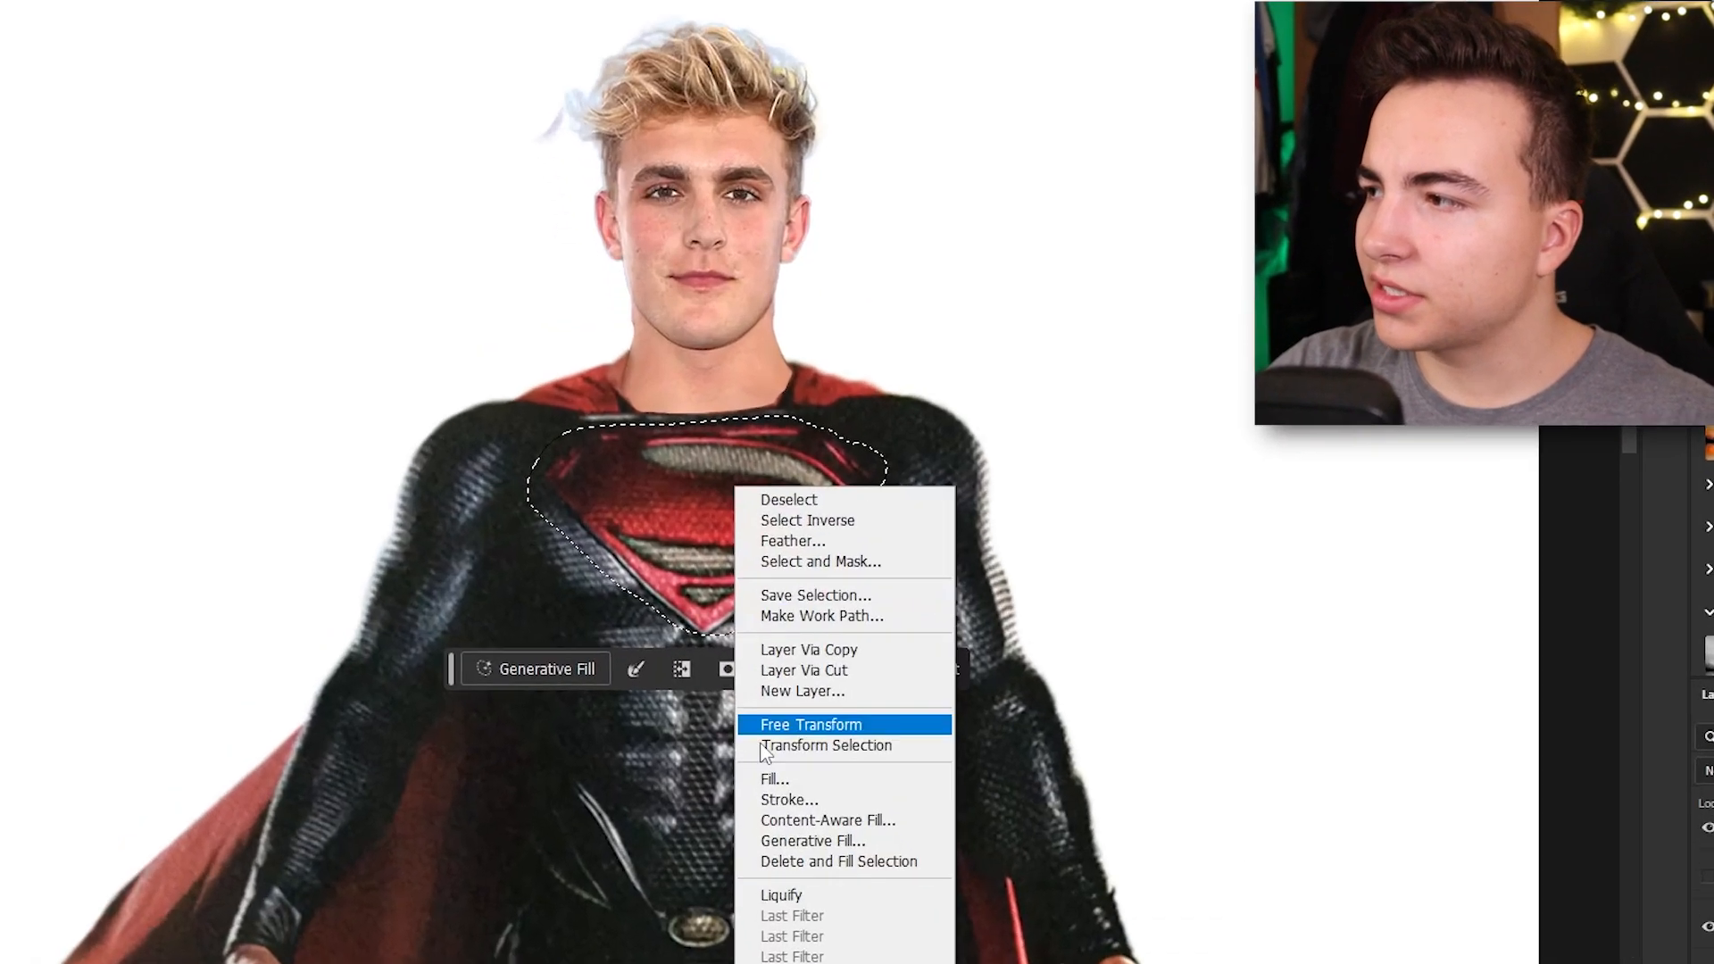
click(773, 779)
click(1058, 270)
click(1051, 376)
key(Return)
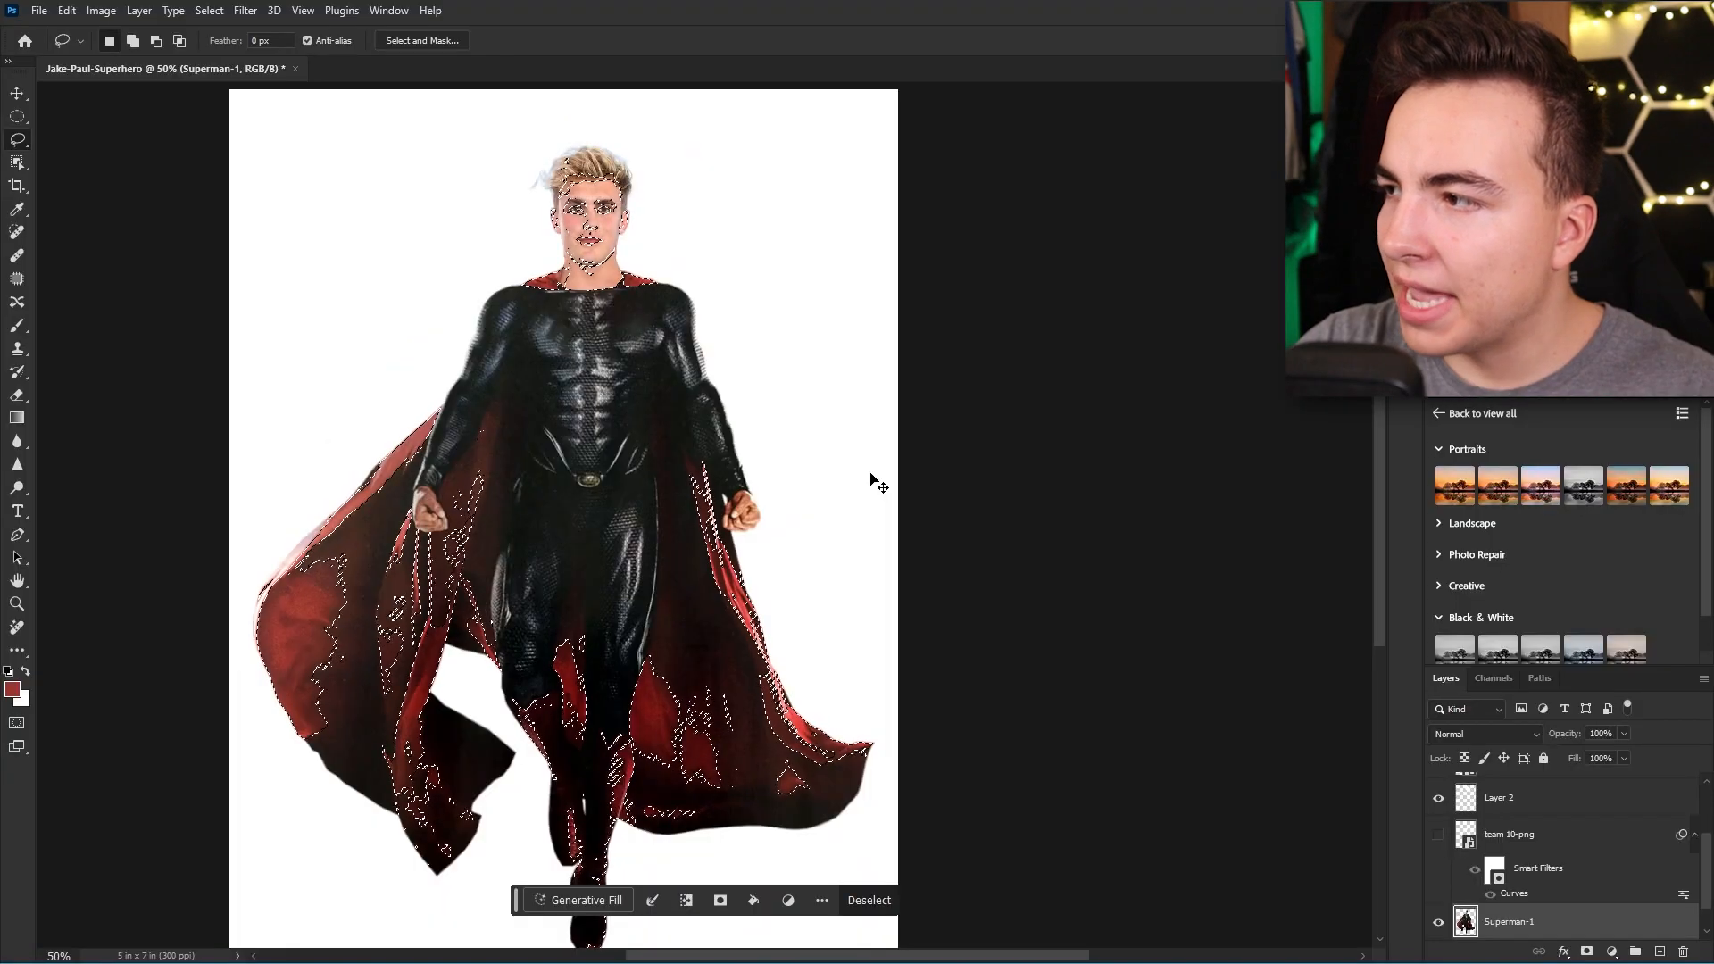
Shift the selected red cape and boots to magenta with Hue/Saturation and brighten them with Levels
key(ctrl+u)
drag(1089, 572, 1024, 583)
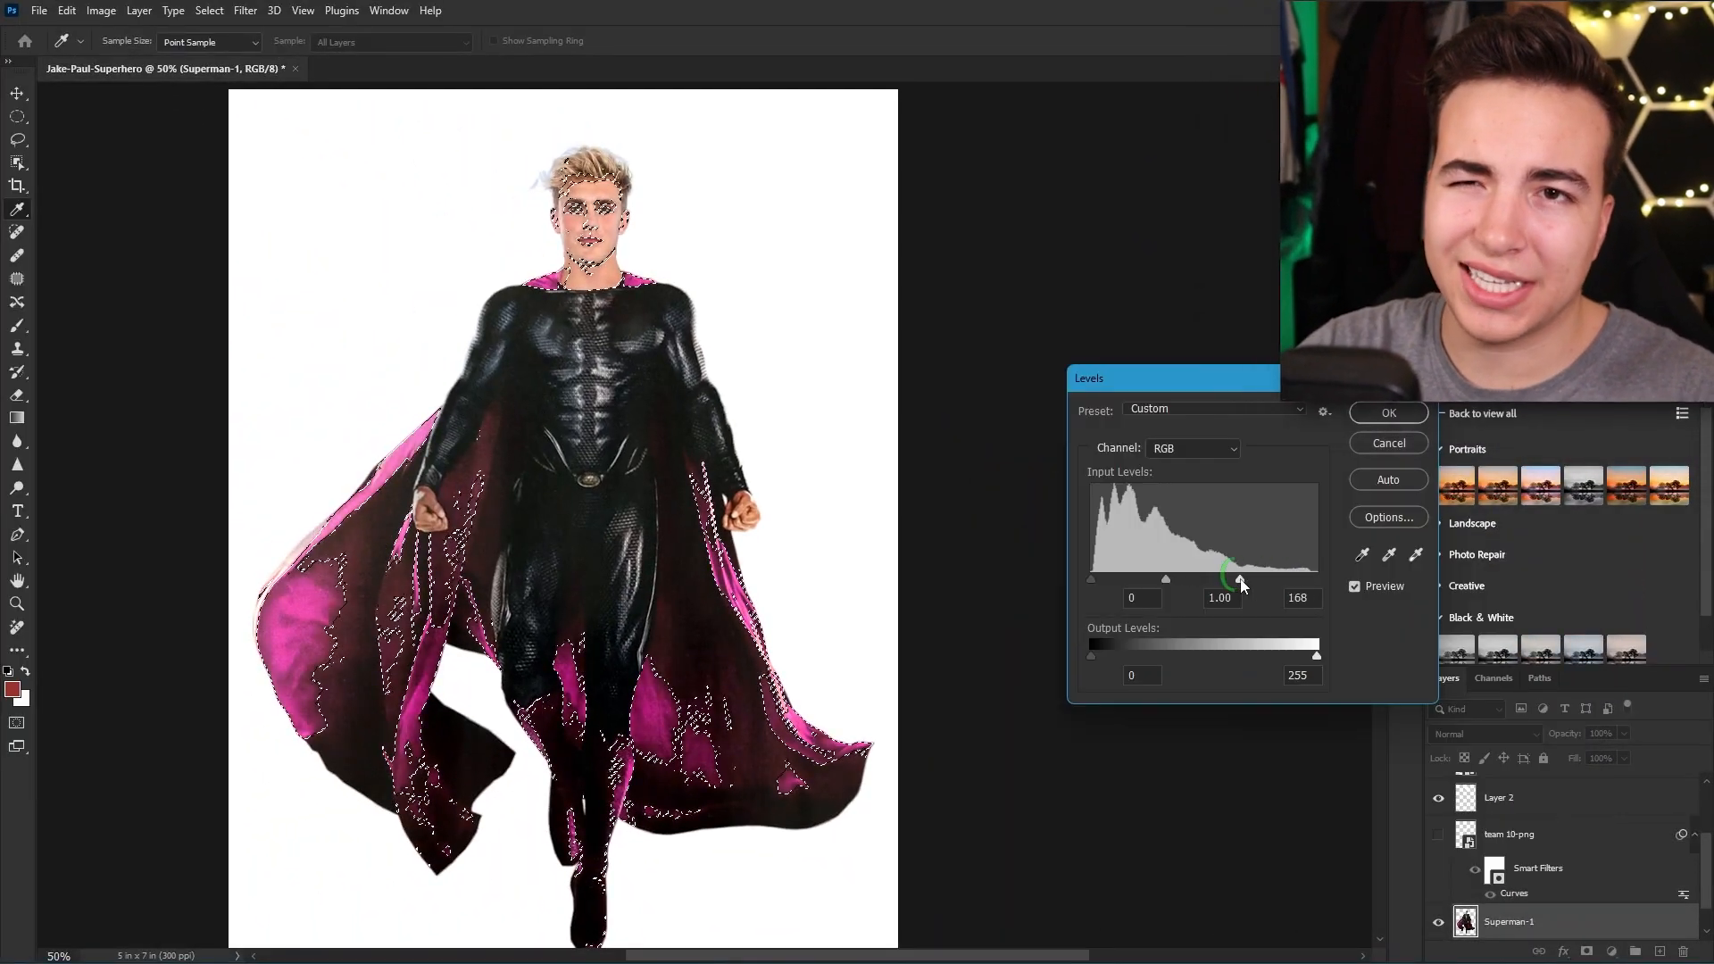
drag(1240, 582, 1222, 580)
click(1387, 412)
key(ctrl+u)
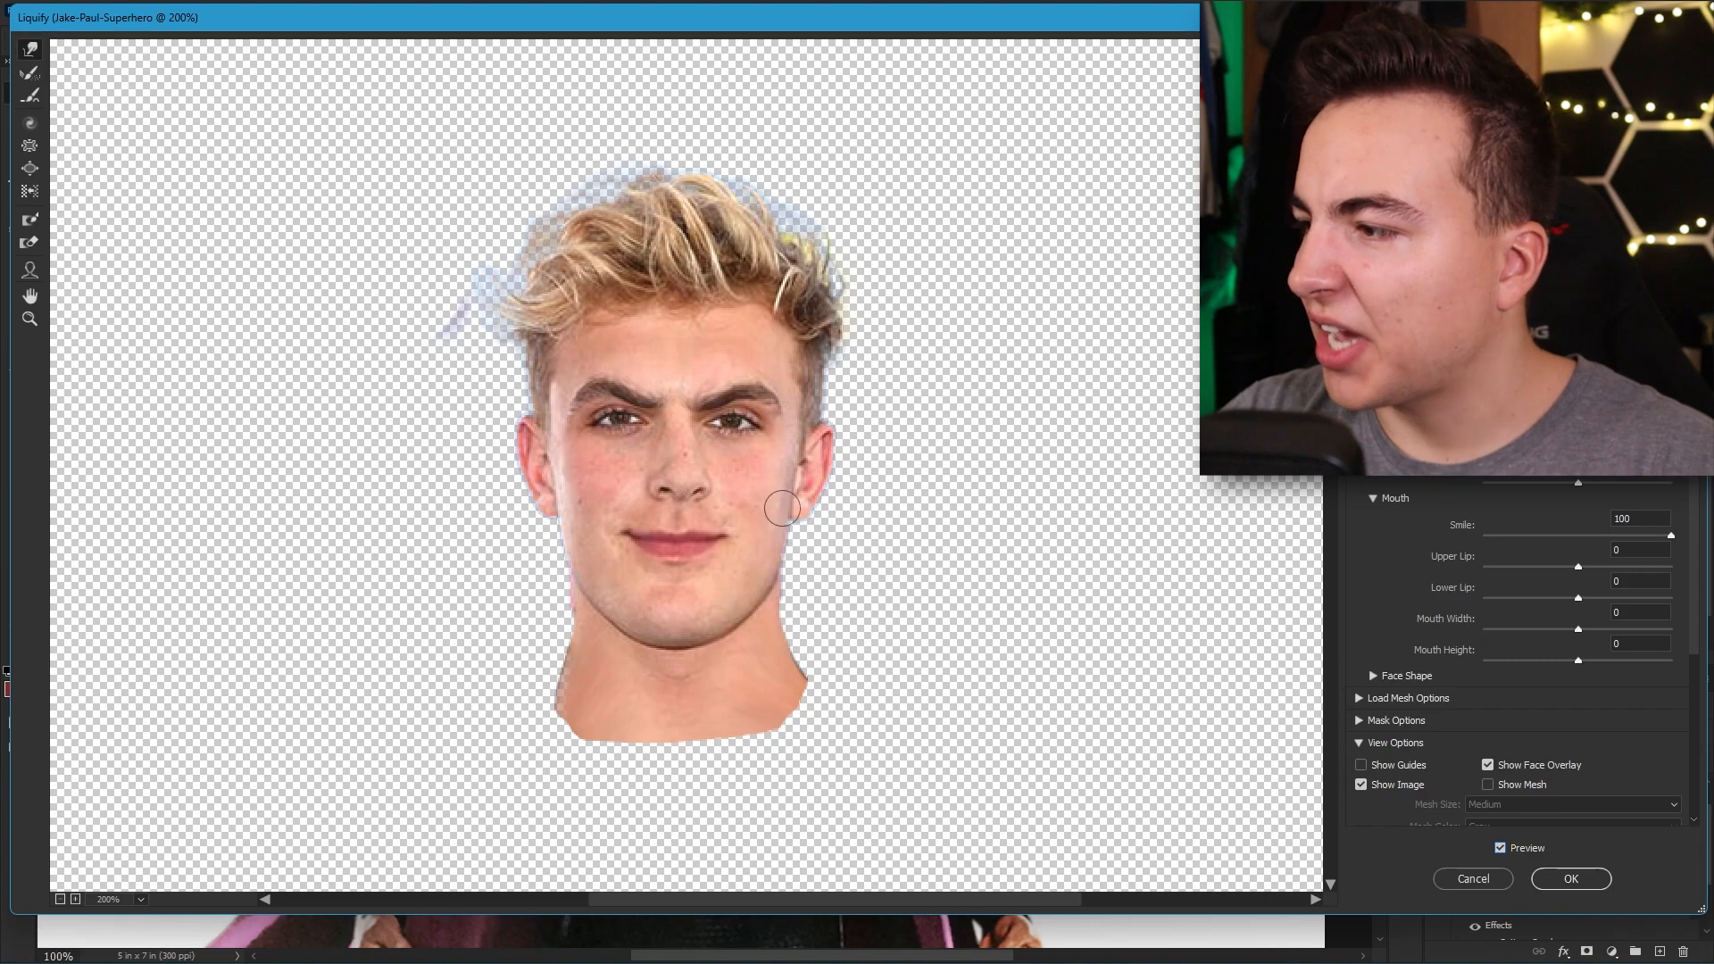
Apply the Liquify reshaping of the face with Smile at 100, and paint a soft dark shadow on the road beneath the feet
click(1570, 878)
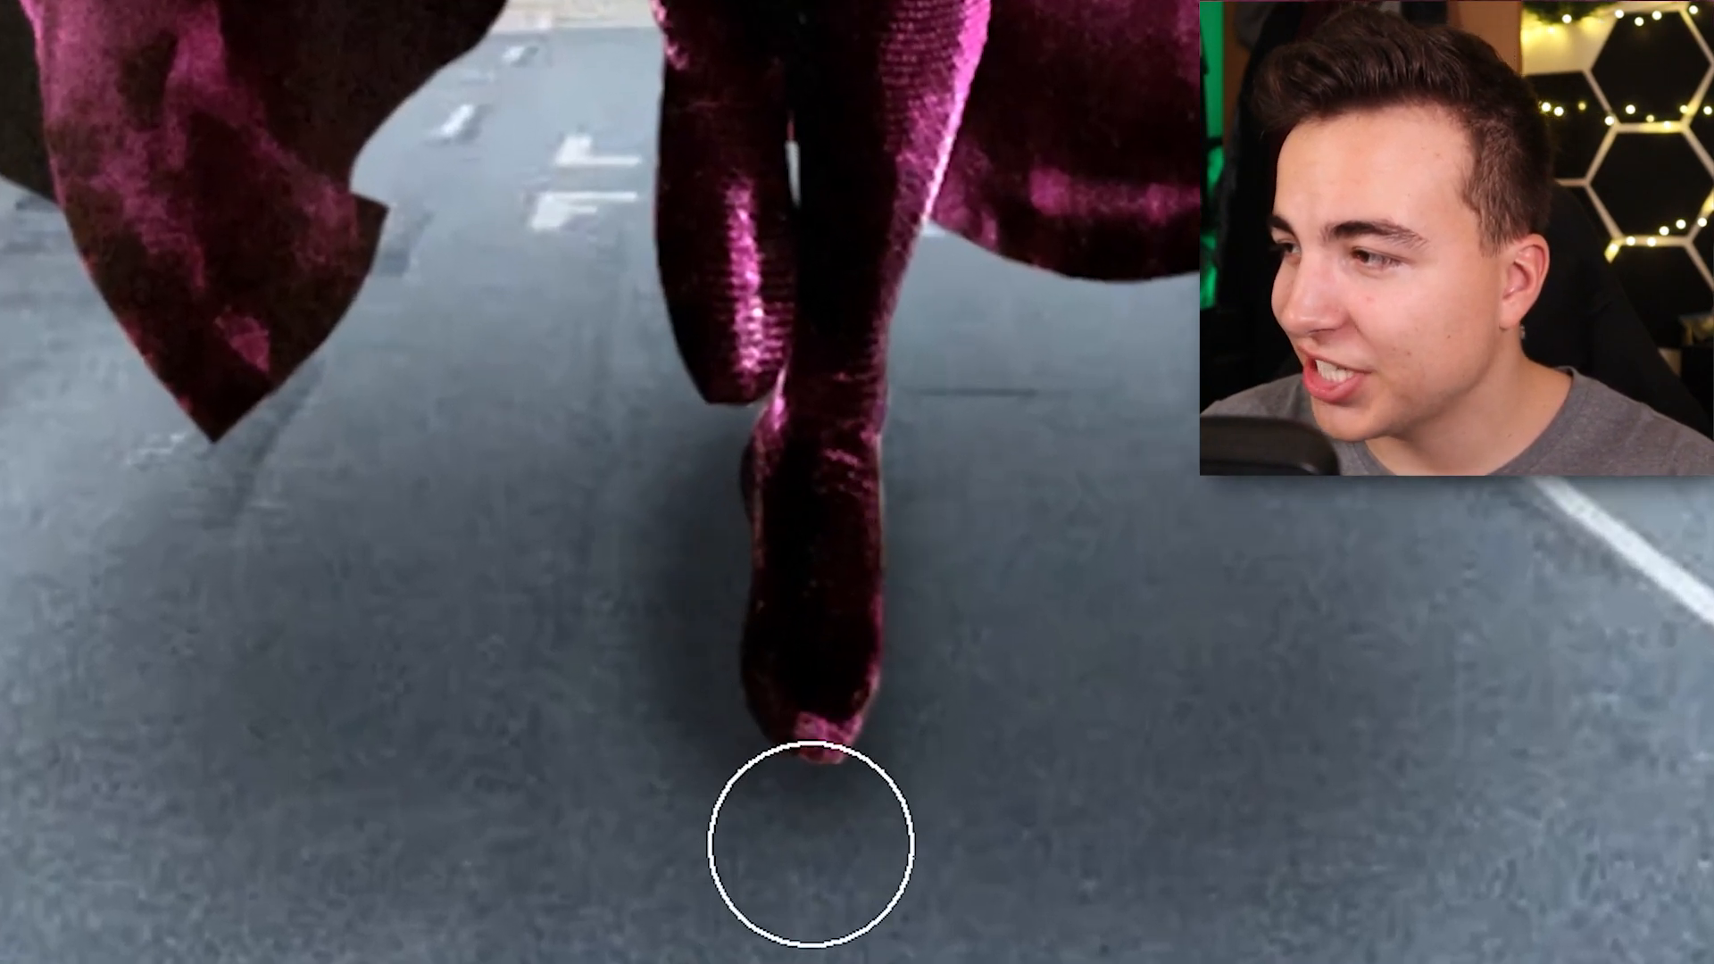
drag(659, 778, 664, 656)
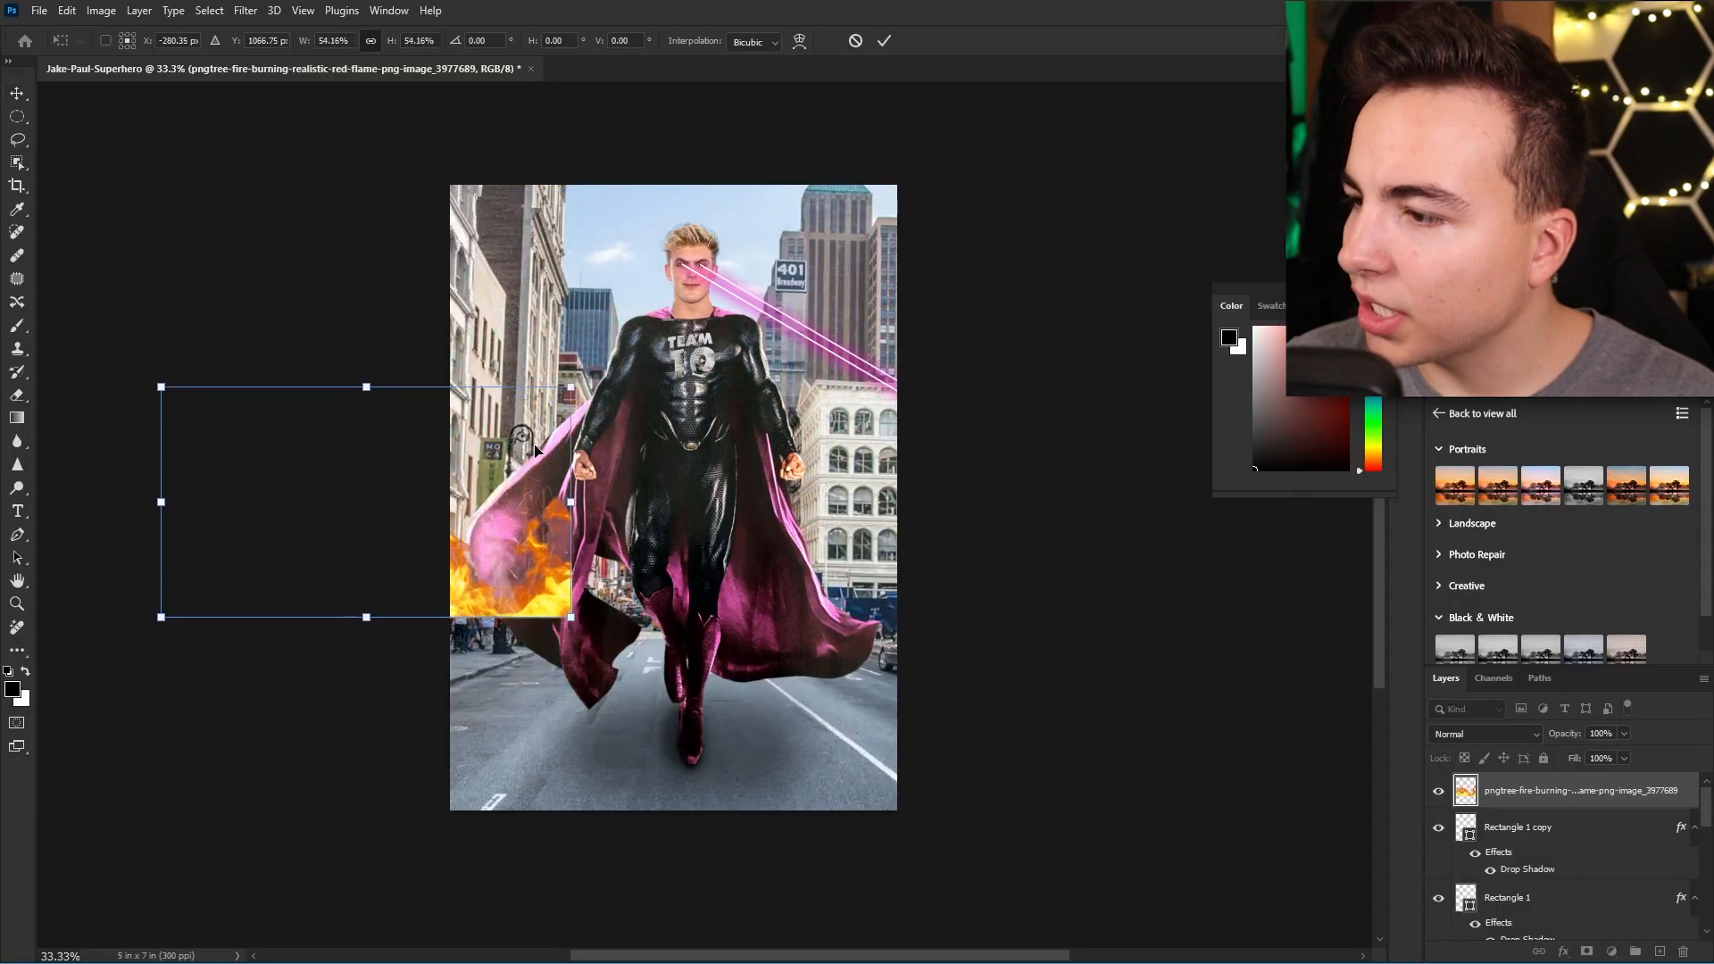
Place the fire image behind the caped figure and enlarge it so flames fill both sides of the street
drag(546, 476, 834, 517)
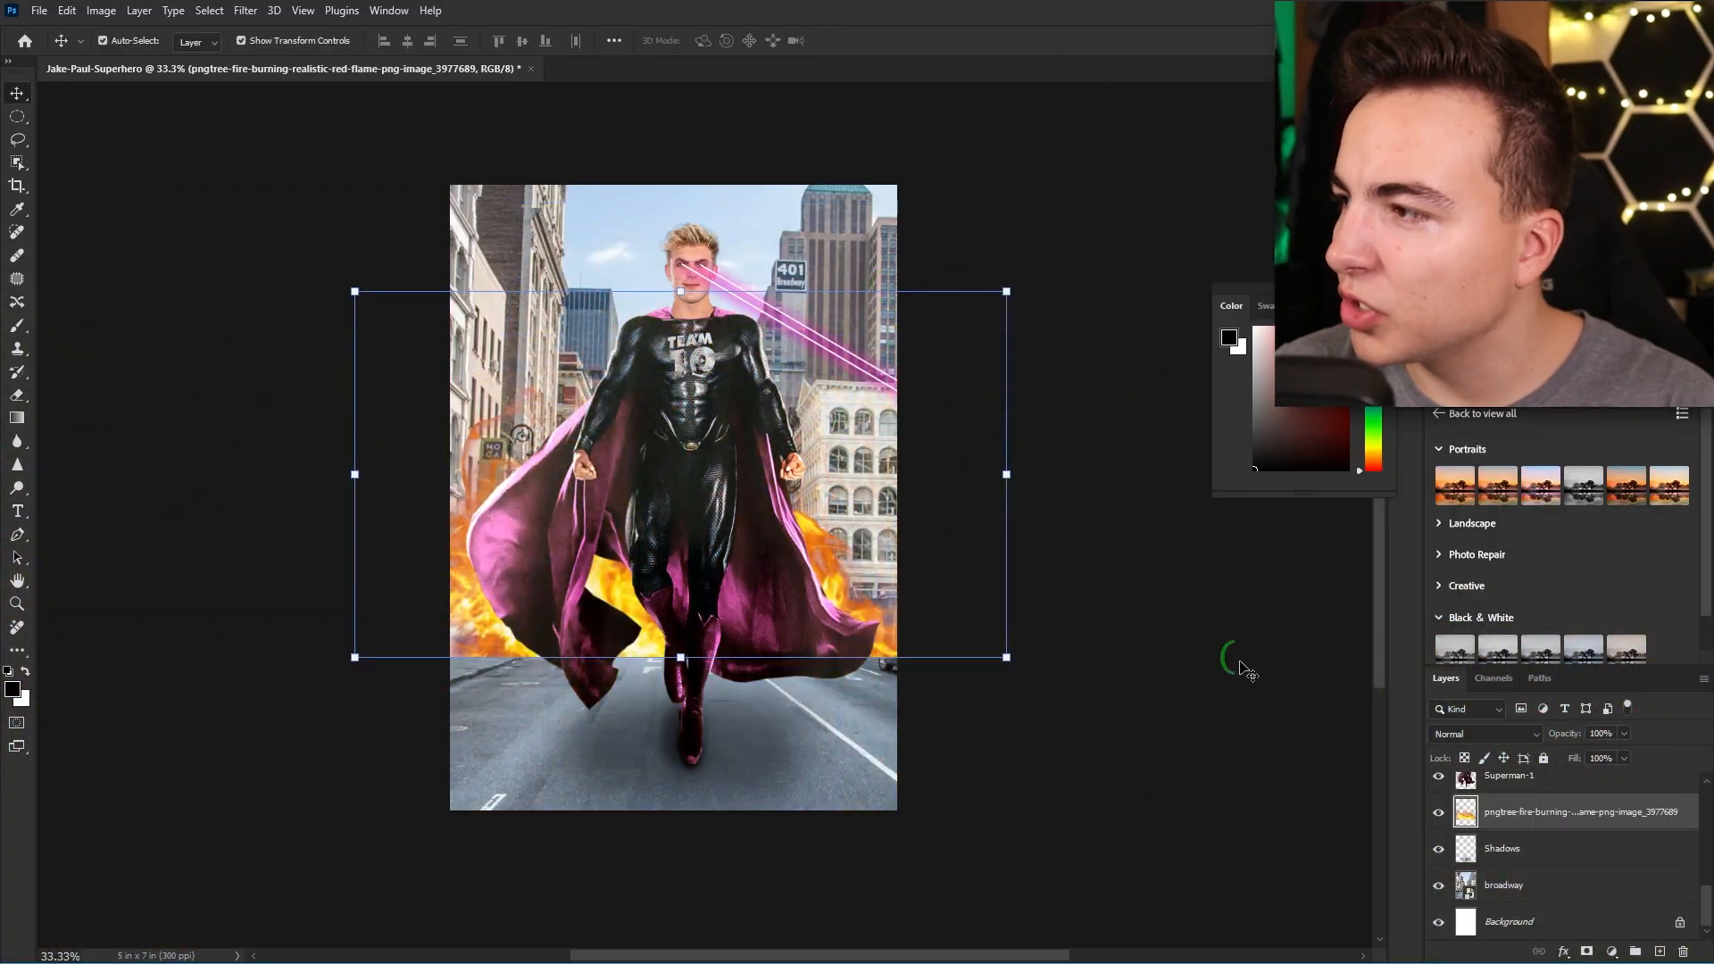
mouse_move(1006, 291)
mouse_down()
mouse_move(1245, 179)
mouse_move(1259, 145)
mouse_up()
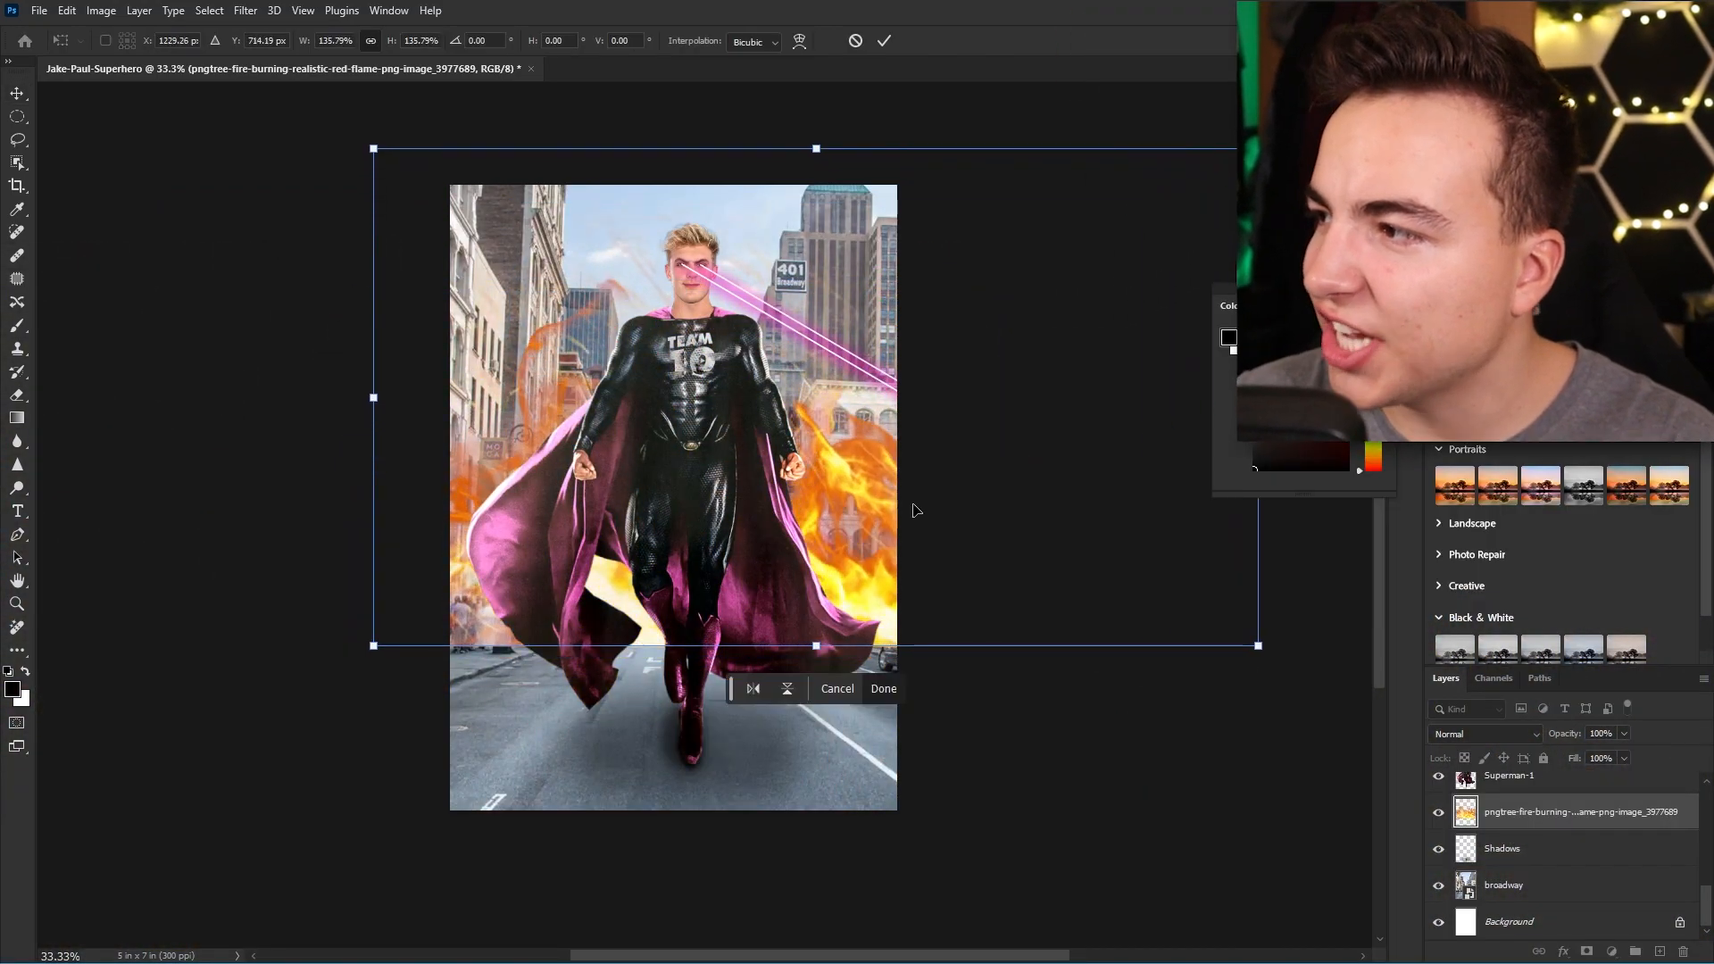
drag(371, 395, 290, 401)
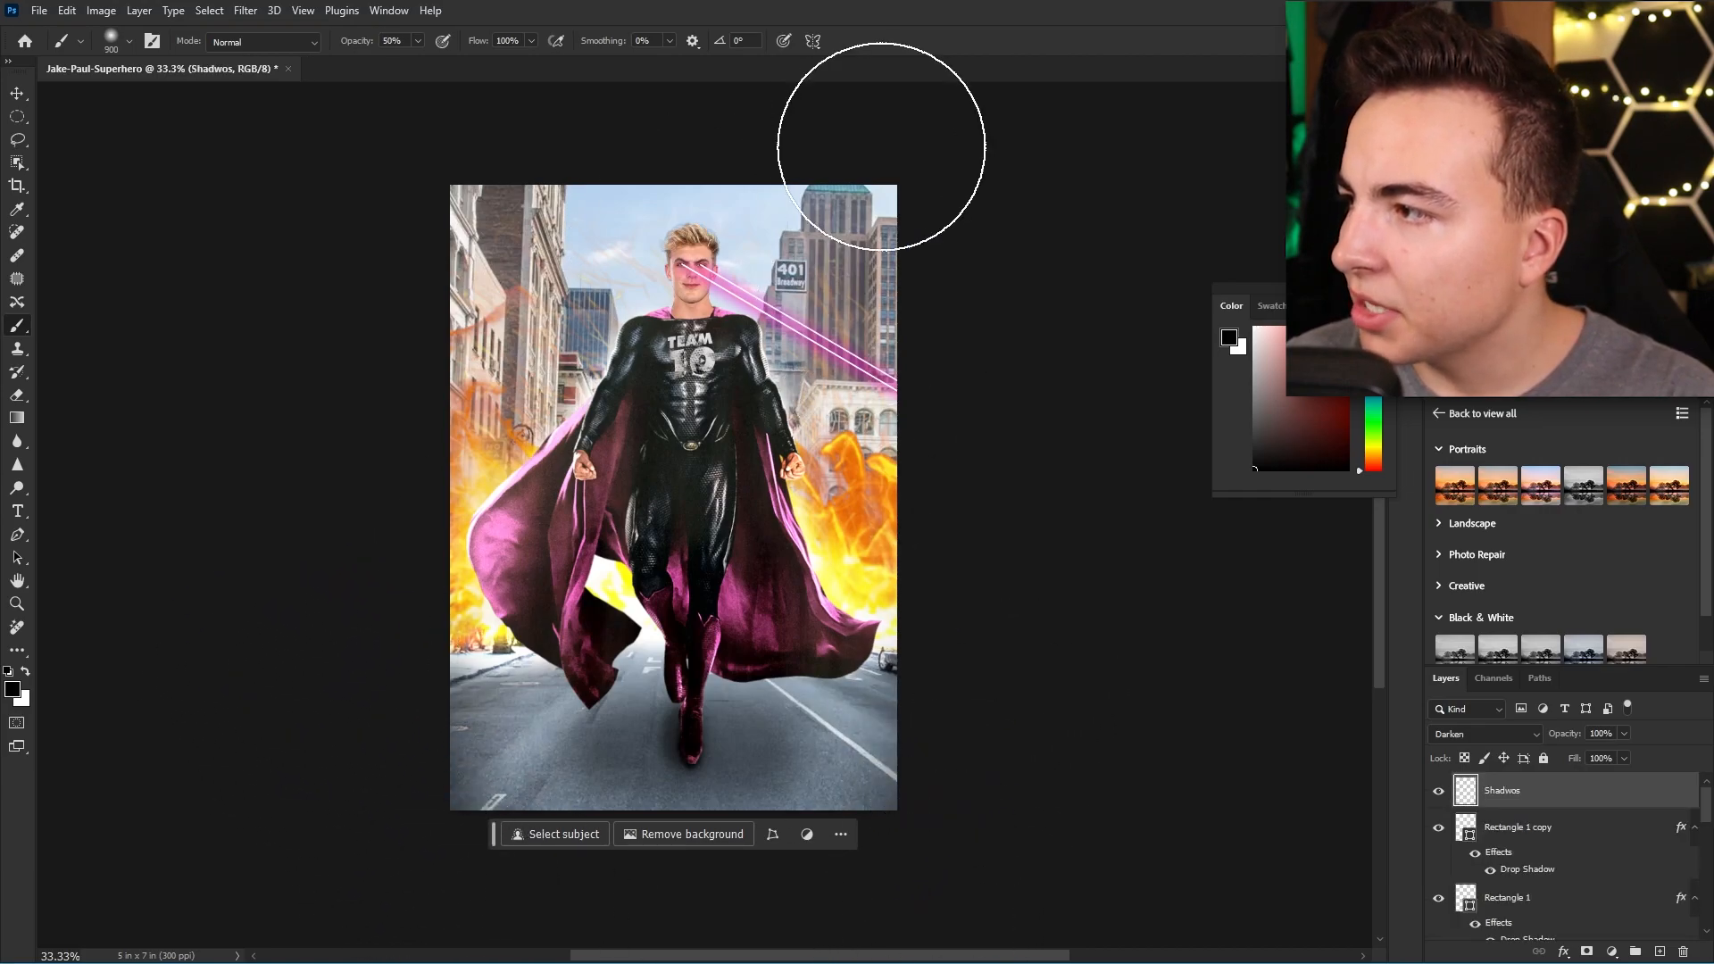
Darken the picture's upper edge with a 50% opacity brush and place the storm-cloud photo over the sky at 164.53% scale
drag(880, 122, 312, 105)
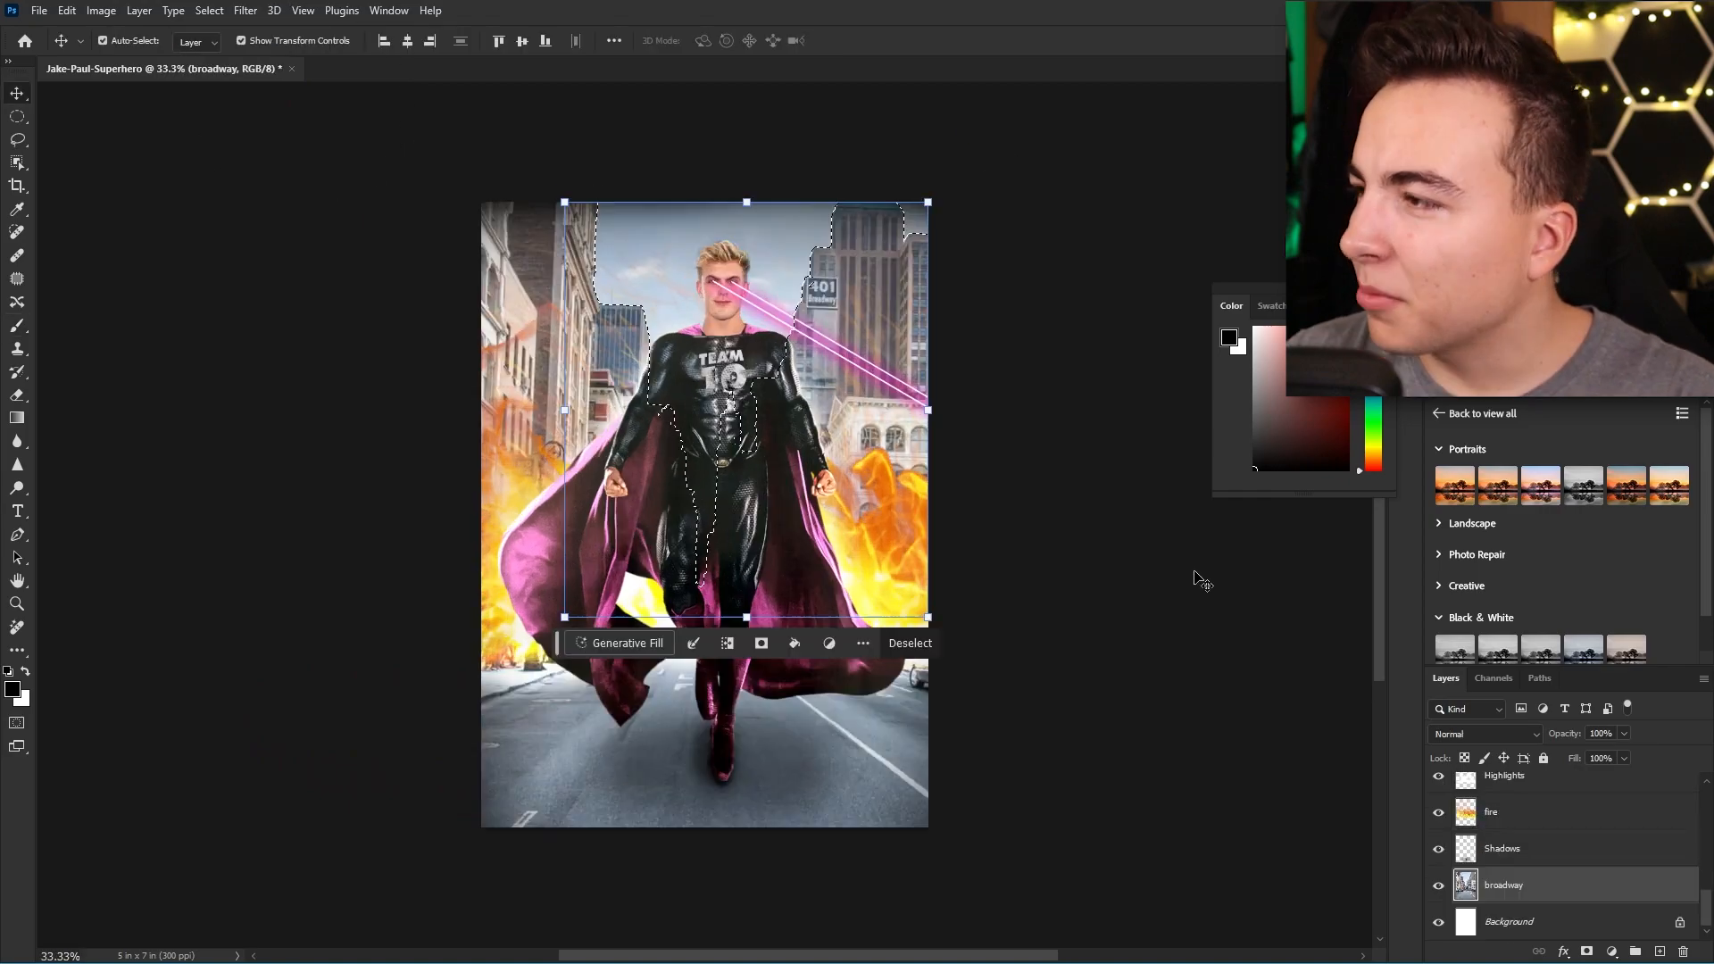
right_click(1273, 457)
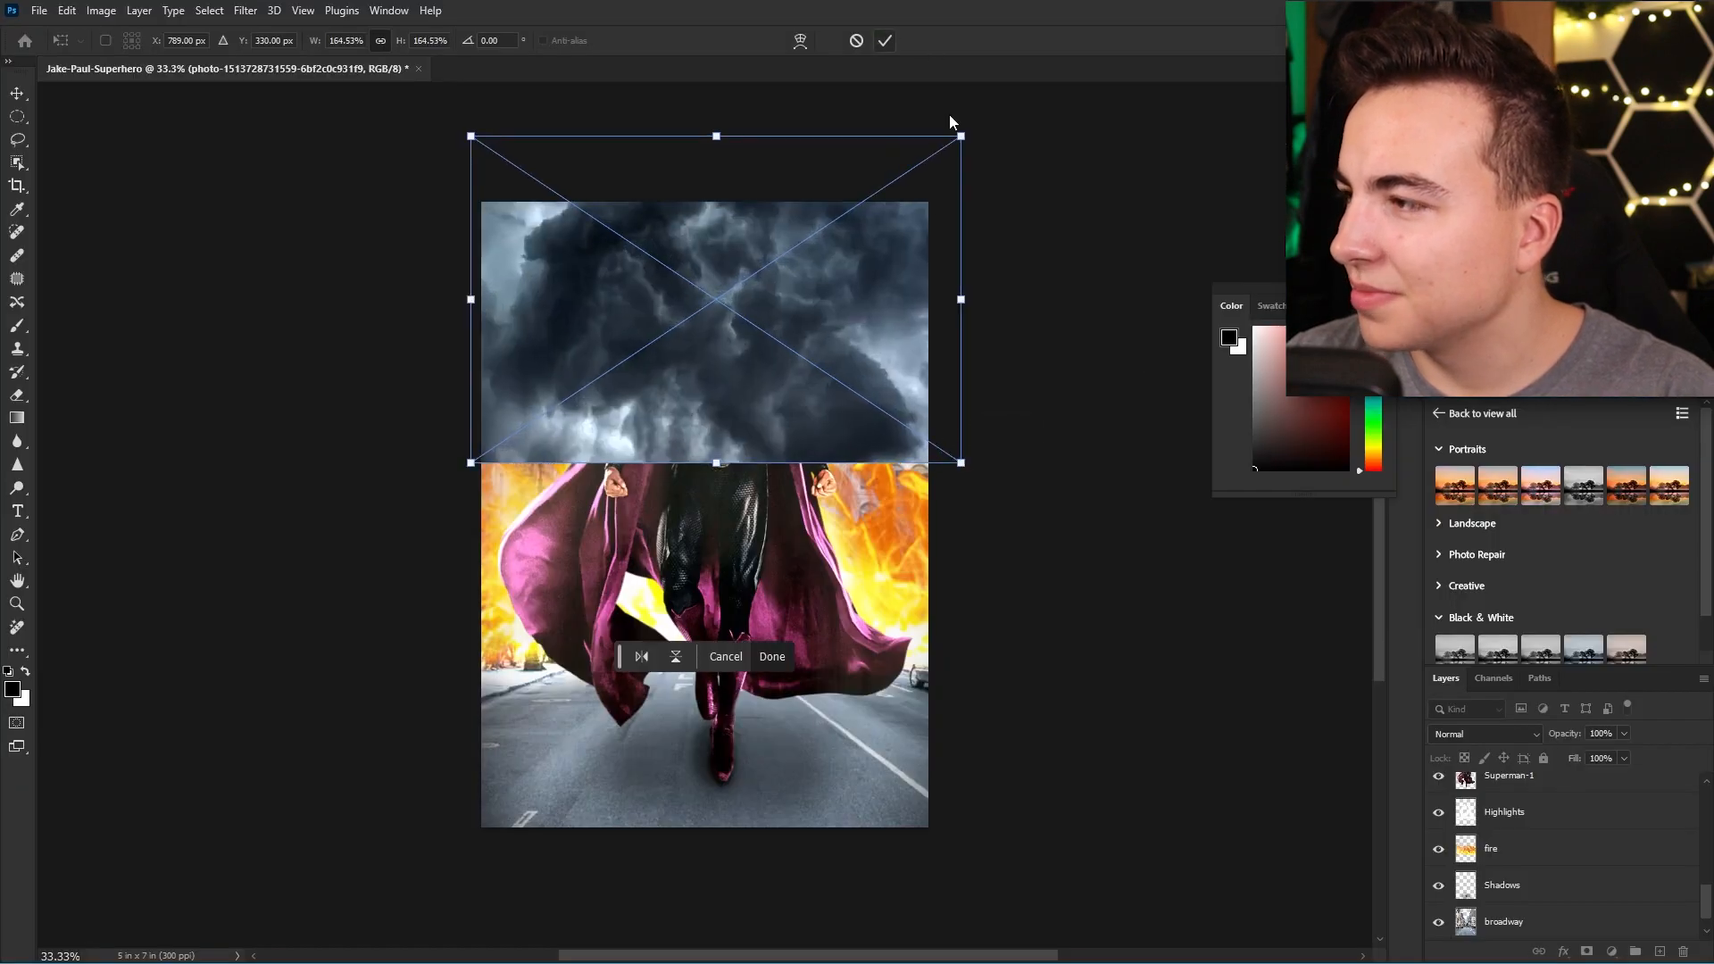
key(Return)
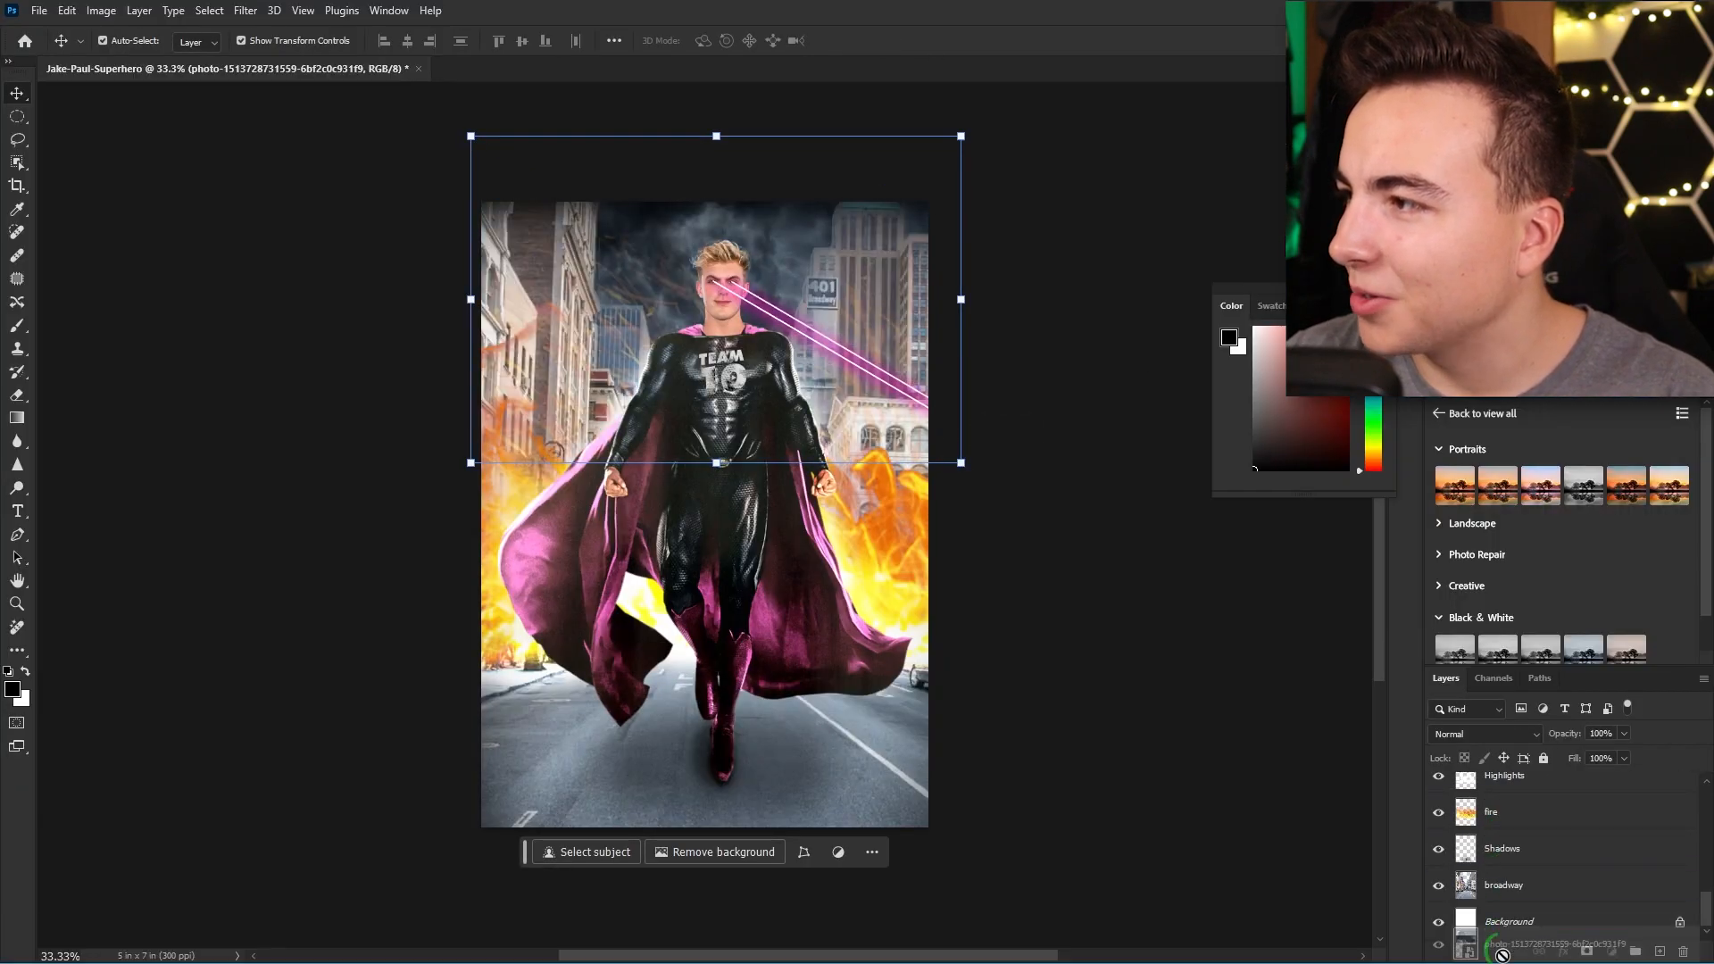
Adjust the tones of the broadway street layer with Levels
key(ctrl+l)
drag(1201, 584, 1246, 569)
key(Return)
Darken the broadway layer with Curves by lowering the RGB white output to 148, and set the red channel's white input to 171
key(ctrl+m)
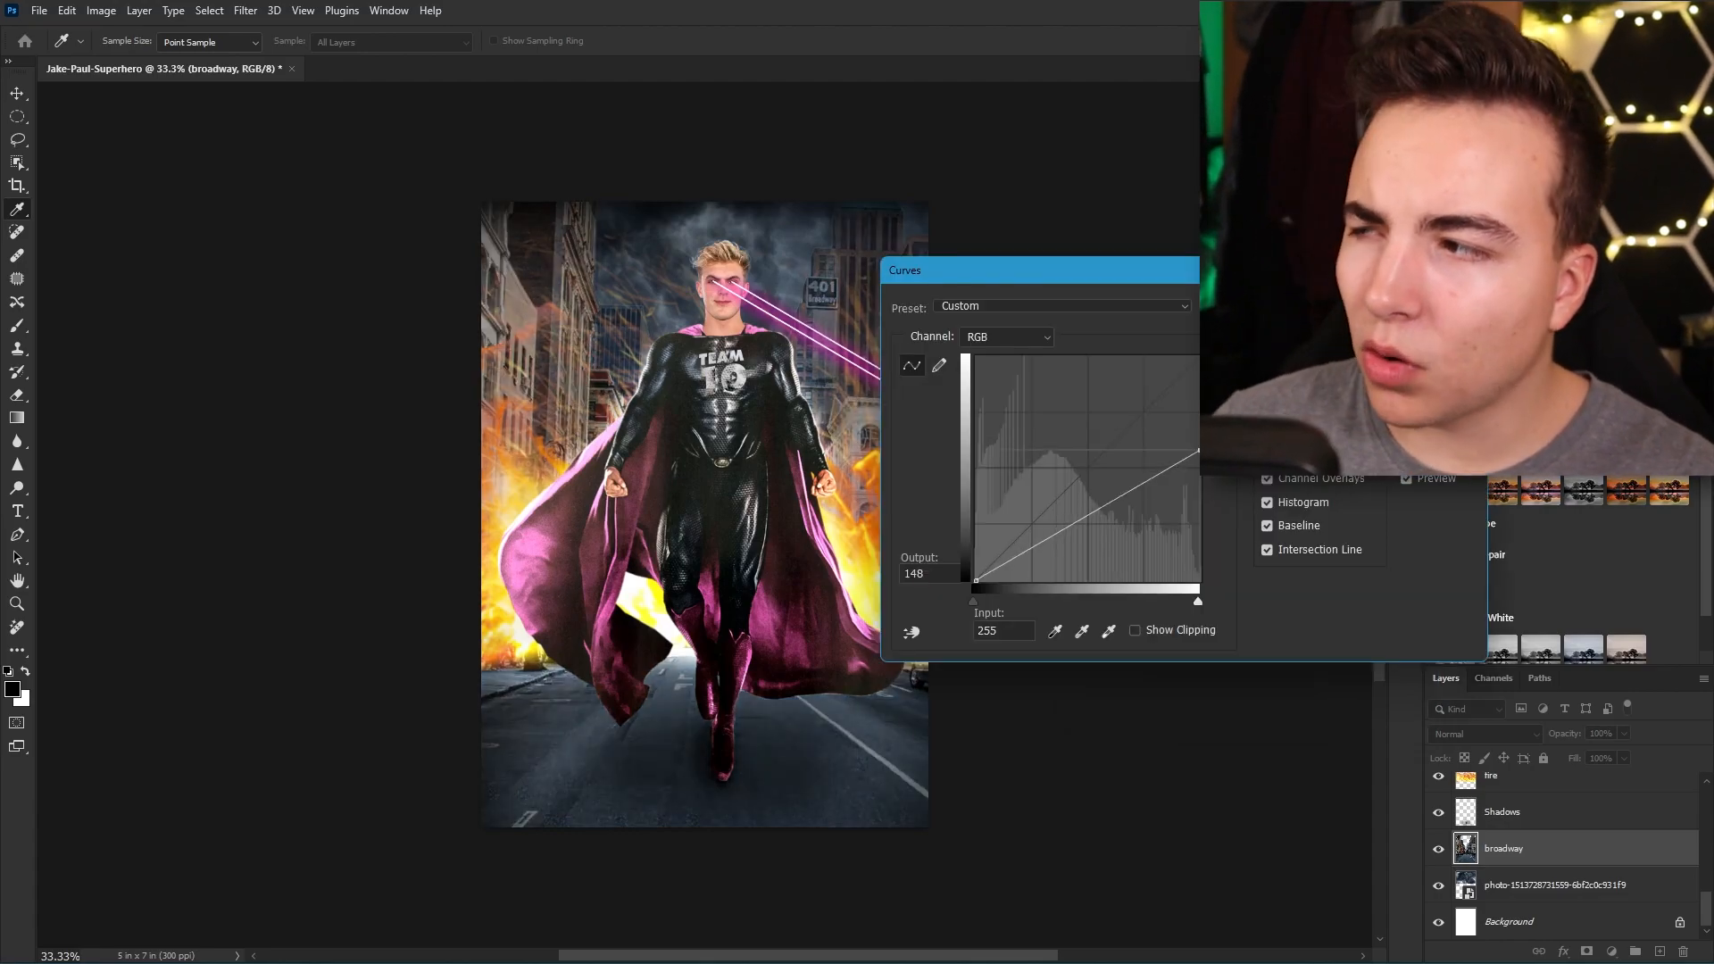
key(alt+3)
drag(1198, 355, 1179, 343)
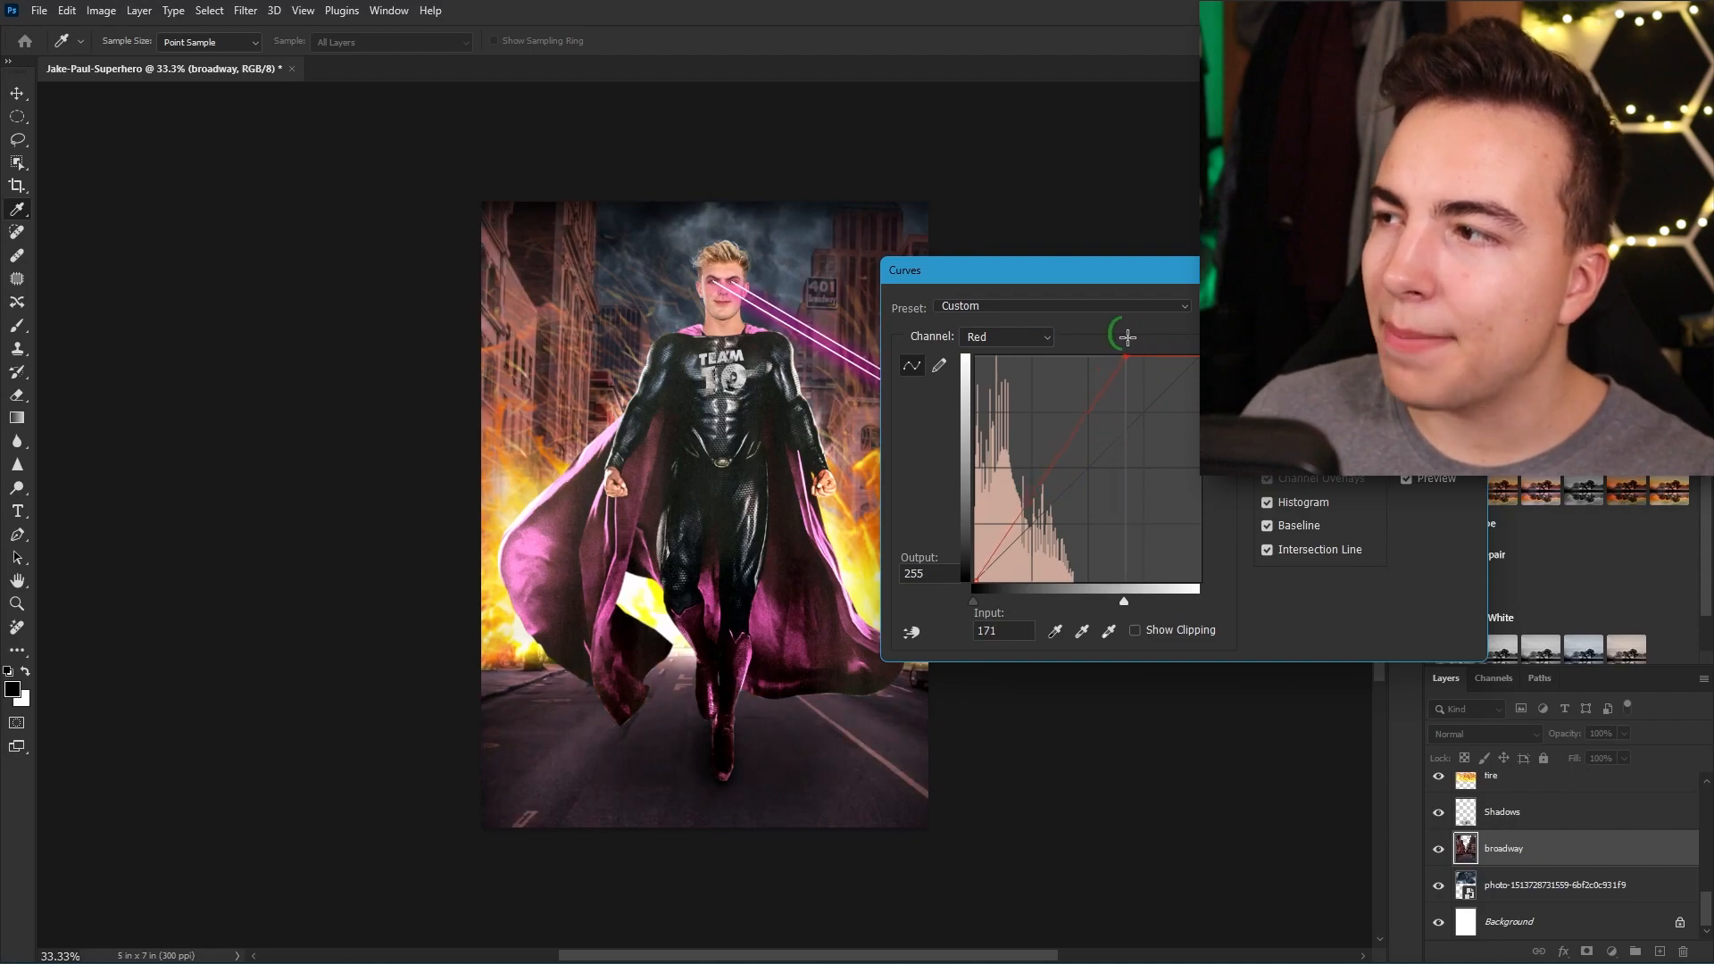
key(Return)
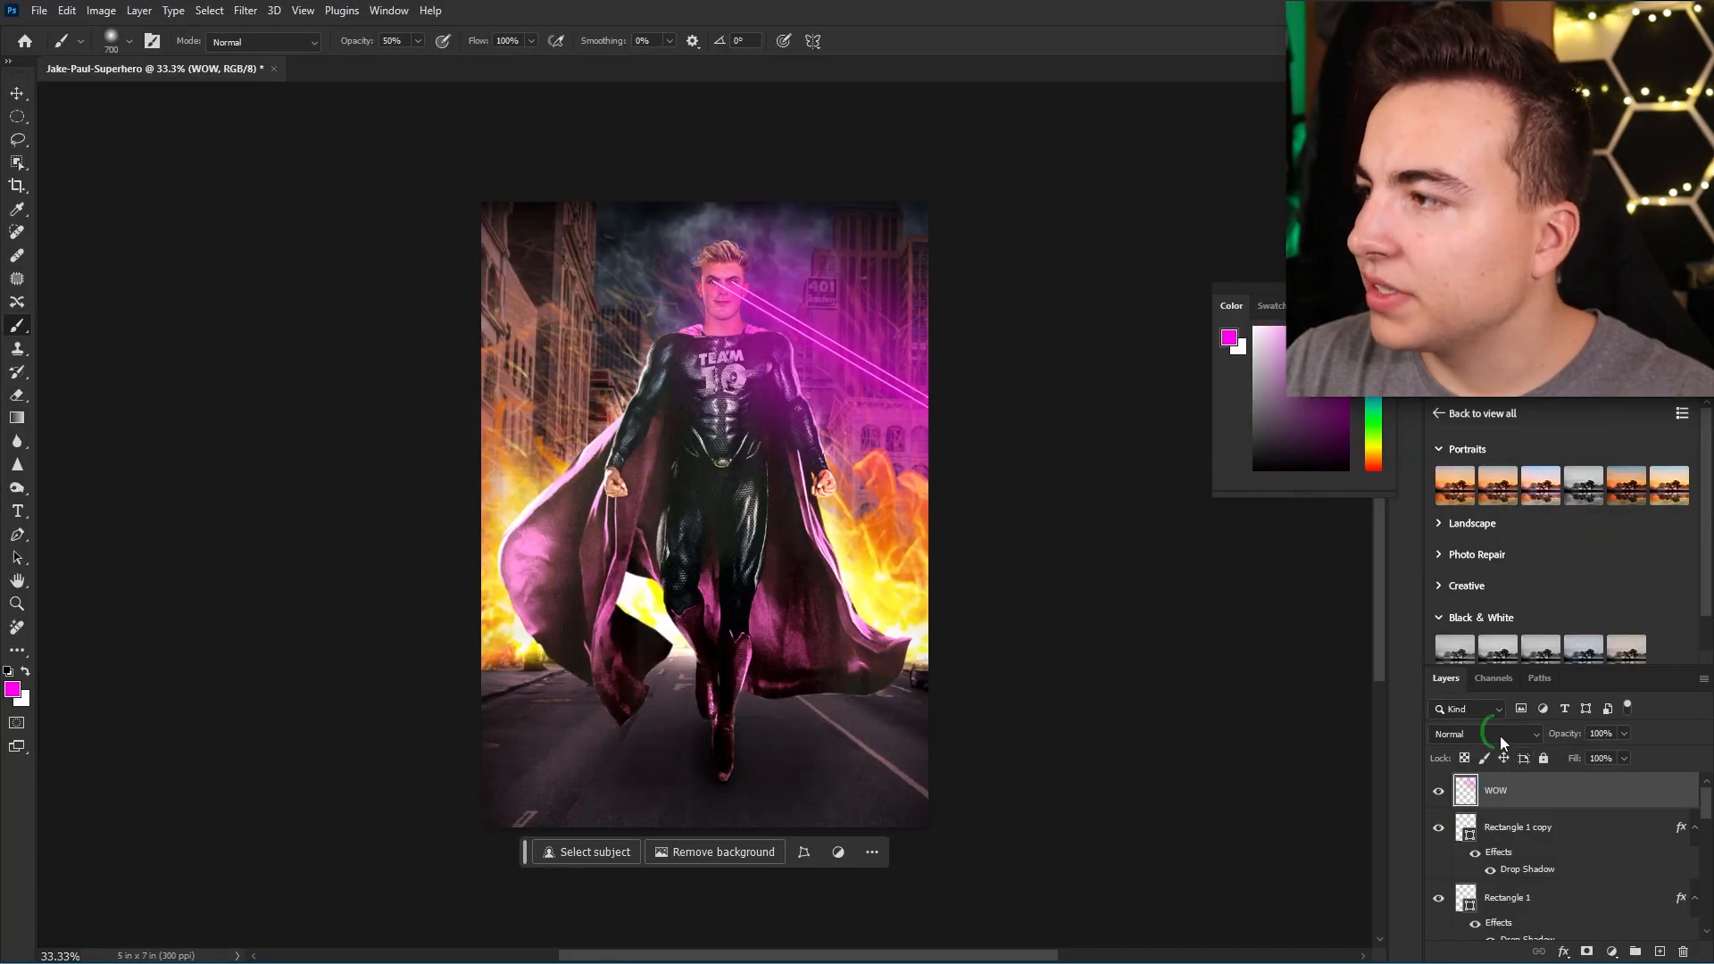
Open the blend mode choices for the WOW layer holding the painted magenta glow
click(1500, 735)
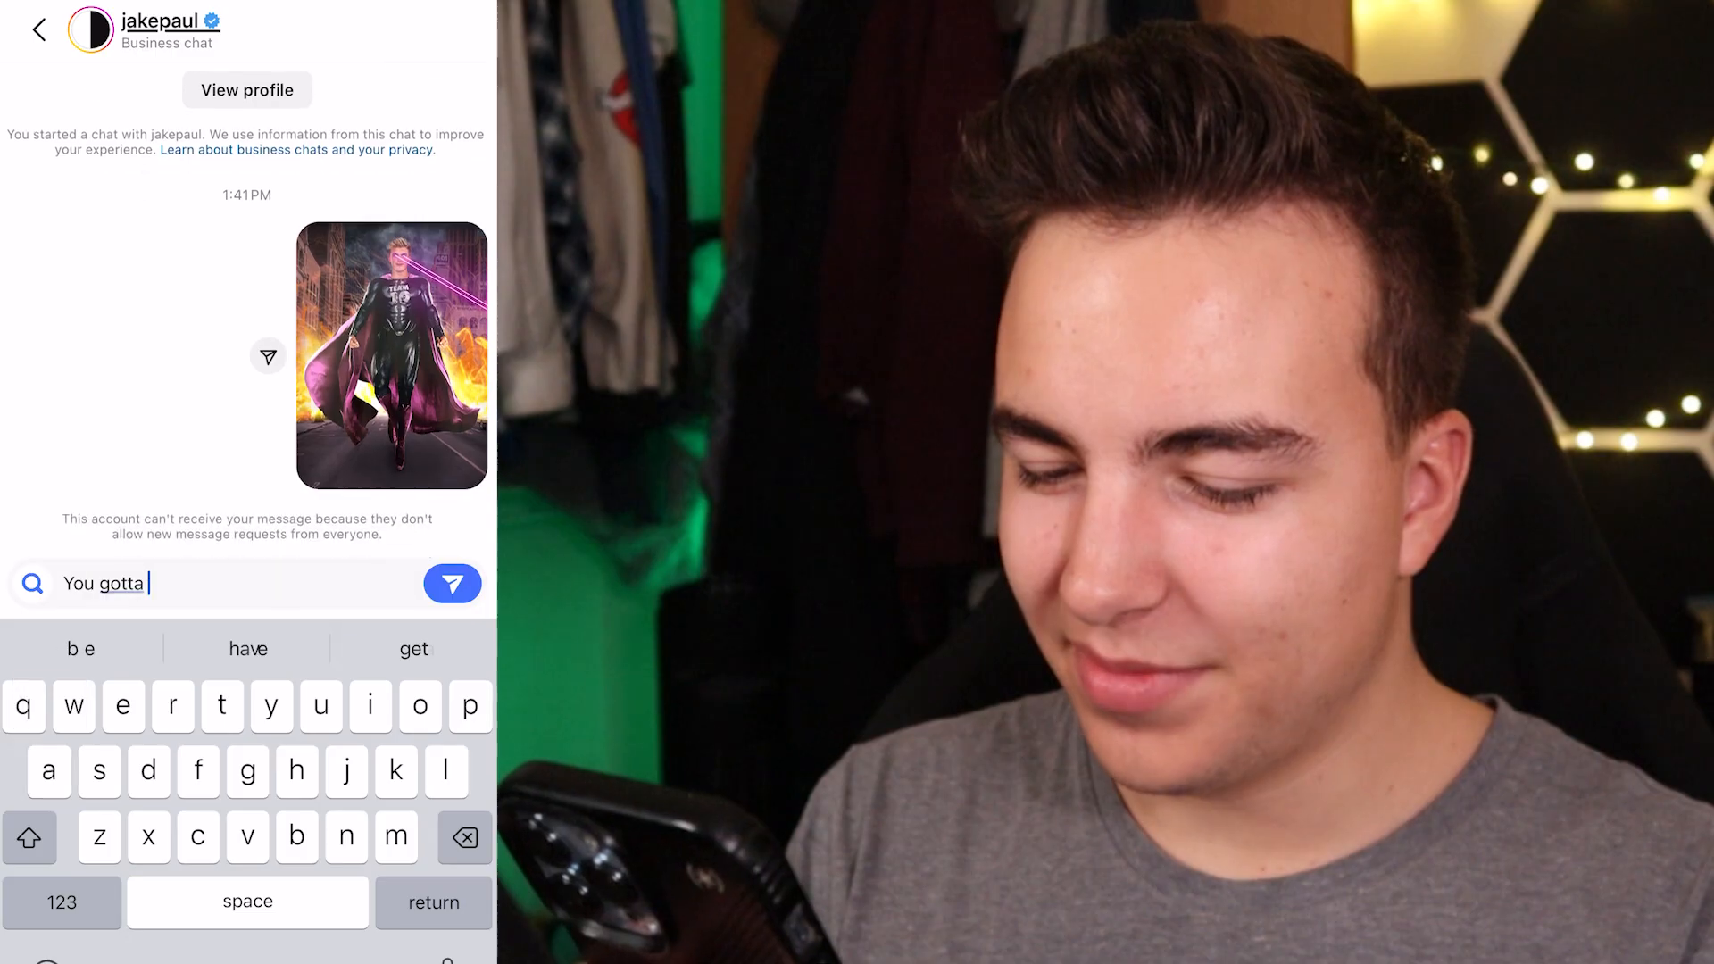
In the Instagram chat with jakepaul, finish and send "You gotta admit, doesn't this look like Titan from megamind? lol"
text(admit, doesn't this )
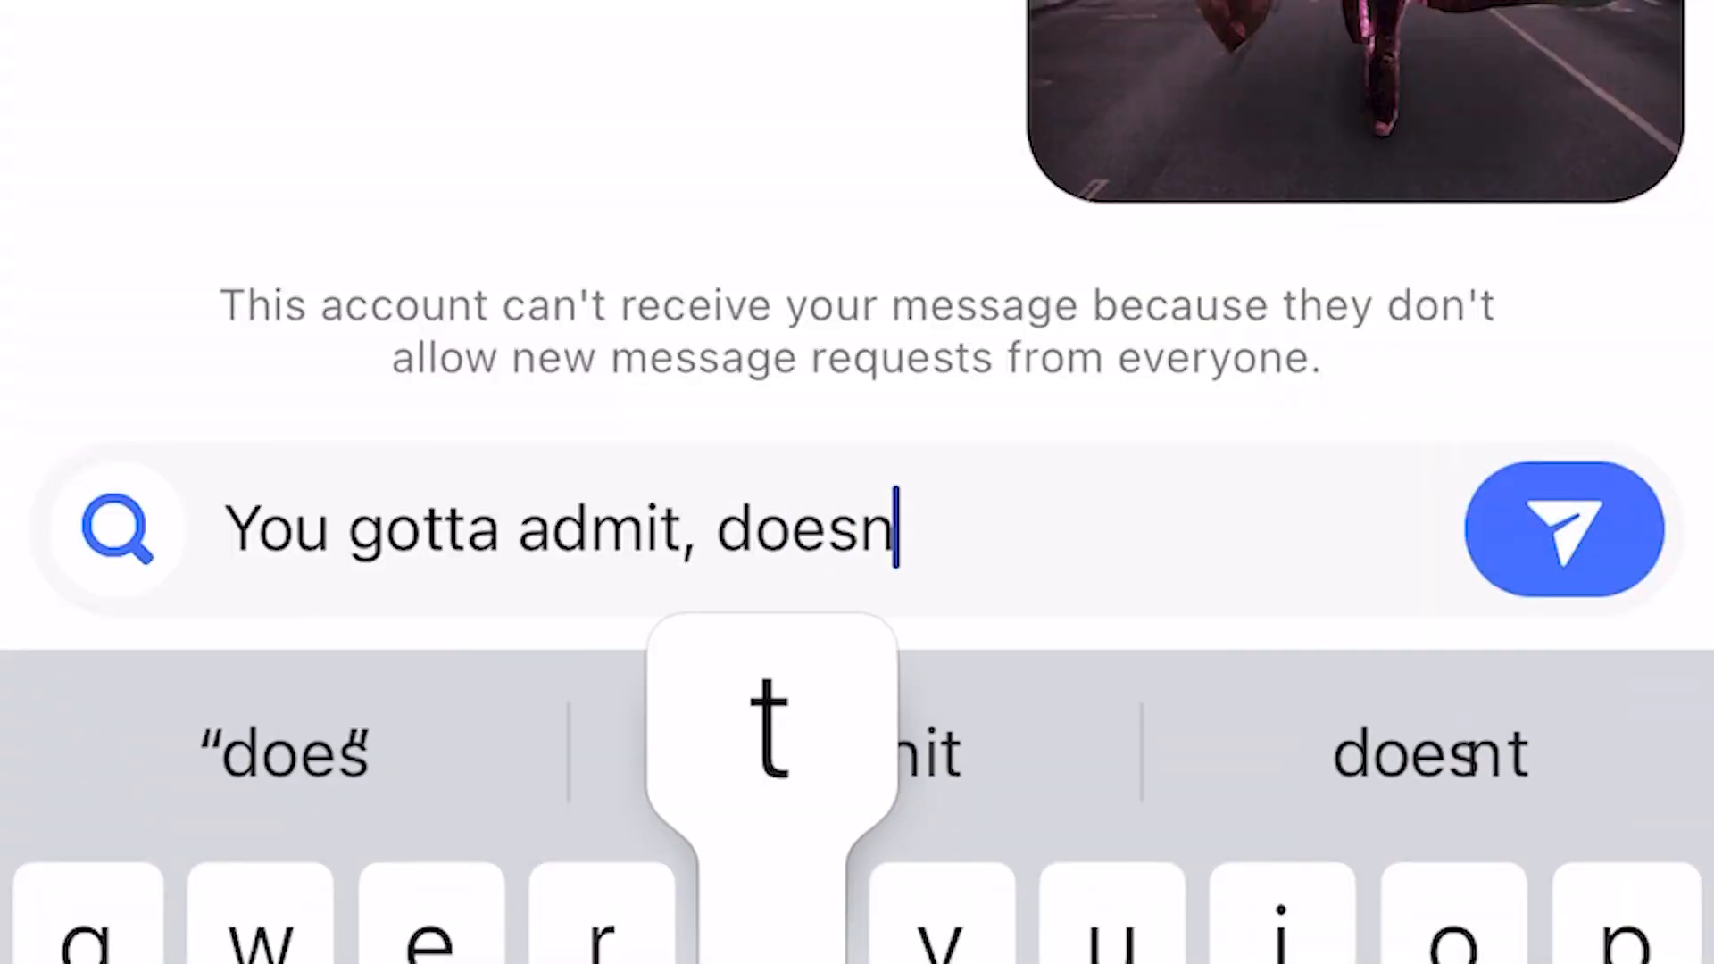
text(look like Titan from mega)
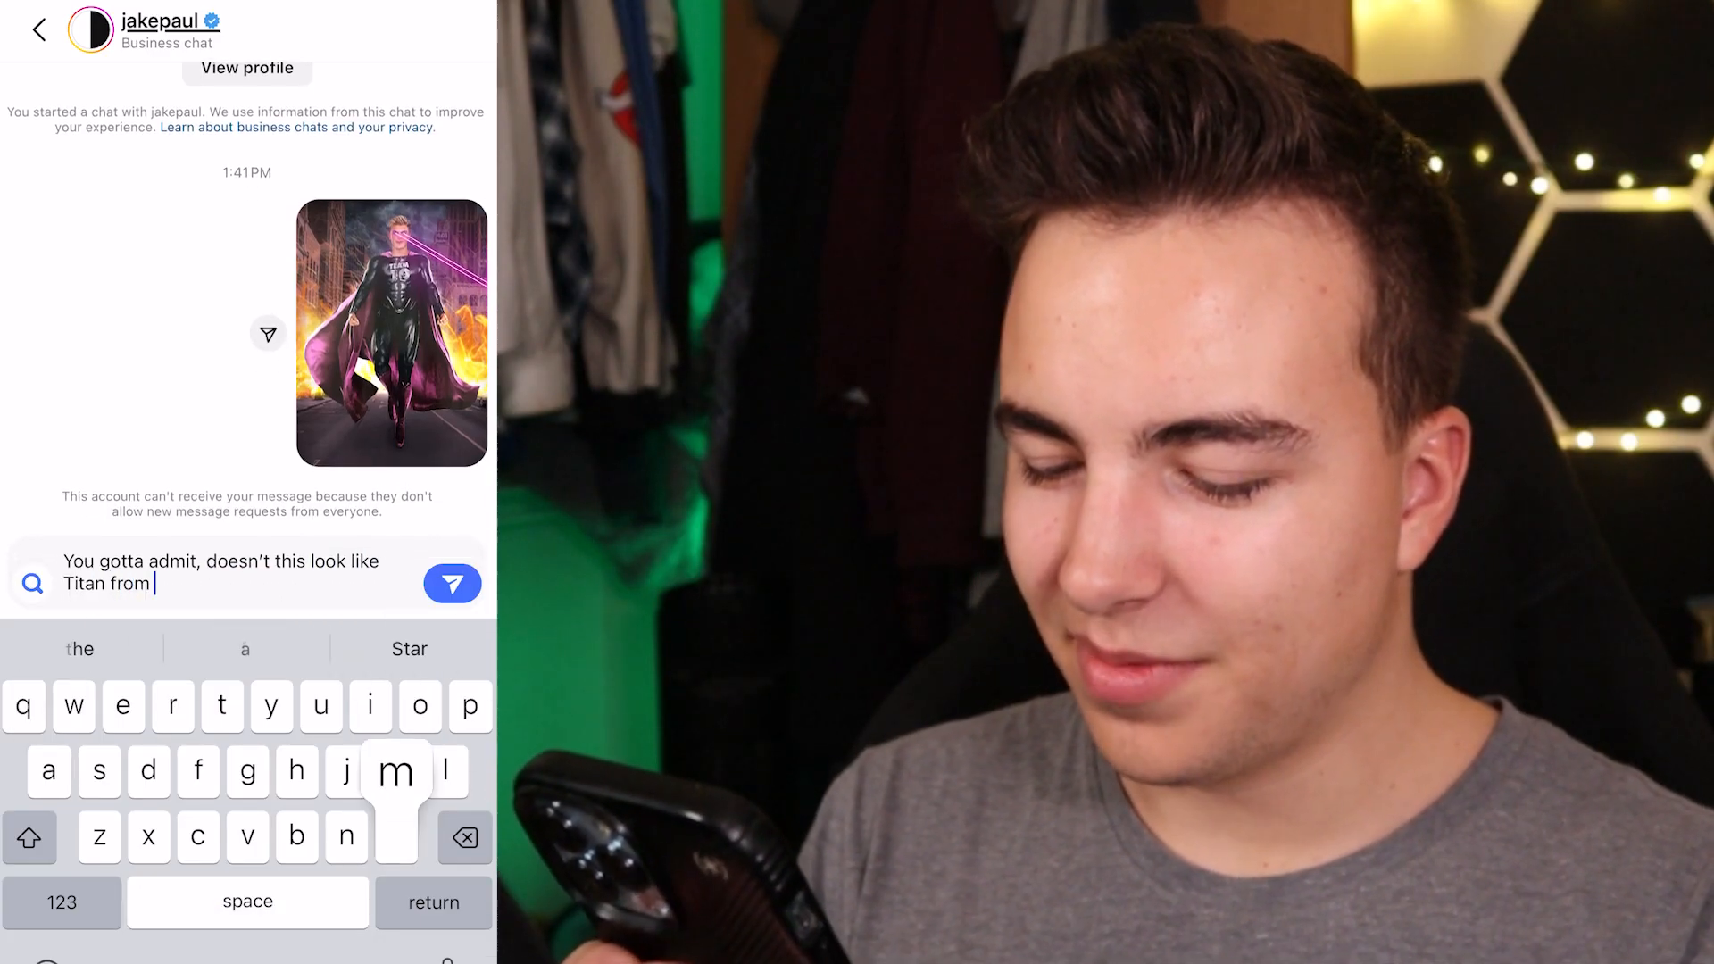
text(mind? lol)
key(Return)
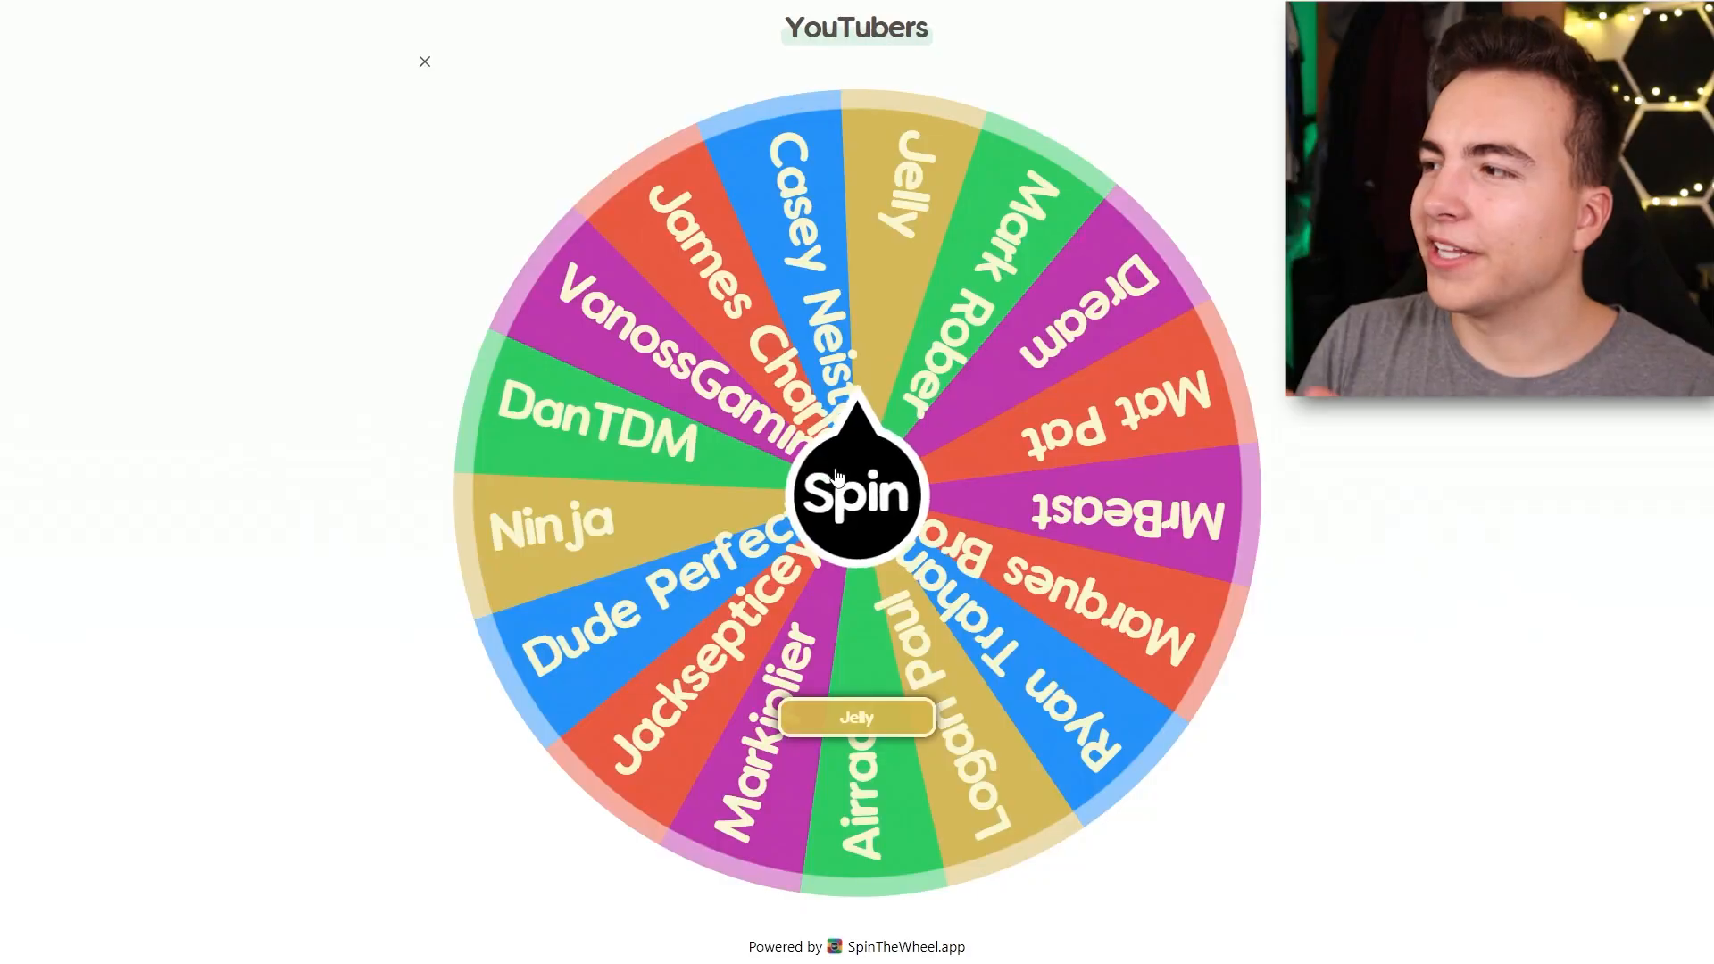
Spin the YouTubers wheel again to pick the next YouTuber
click(837, 475)
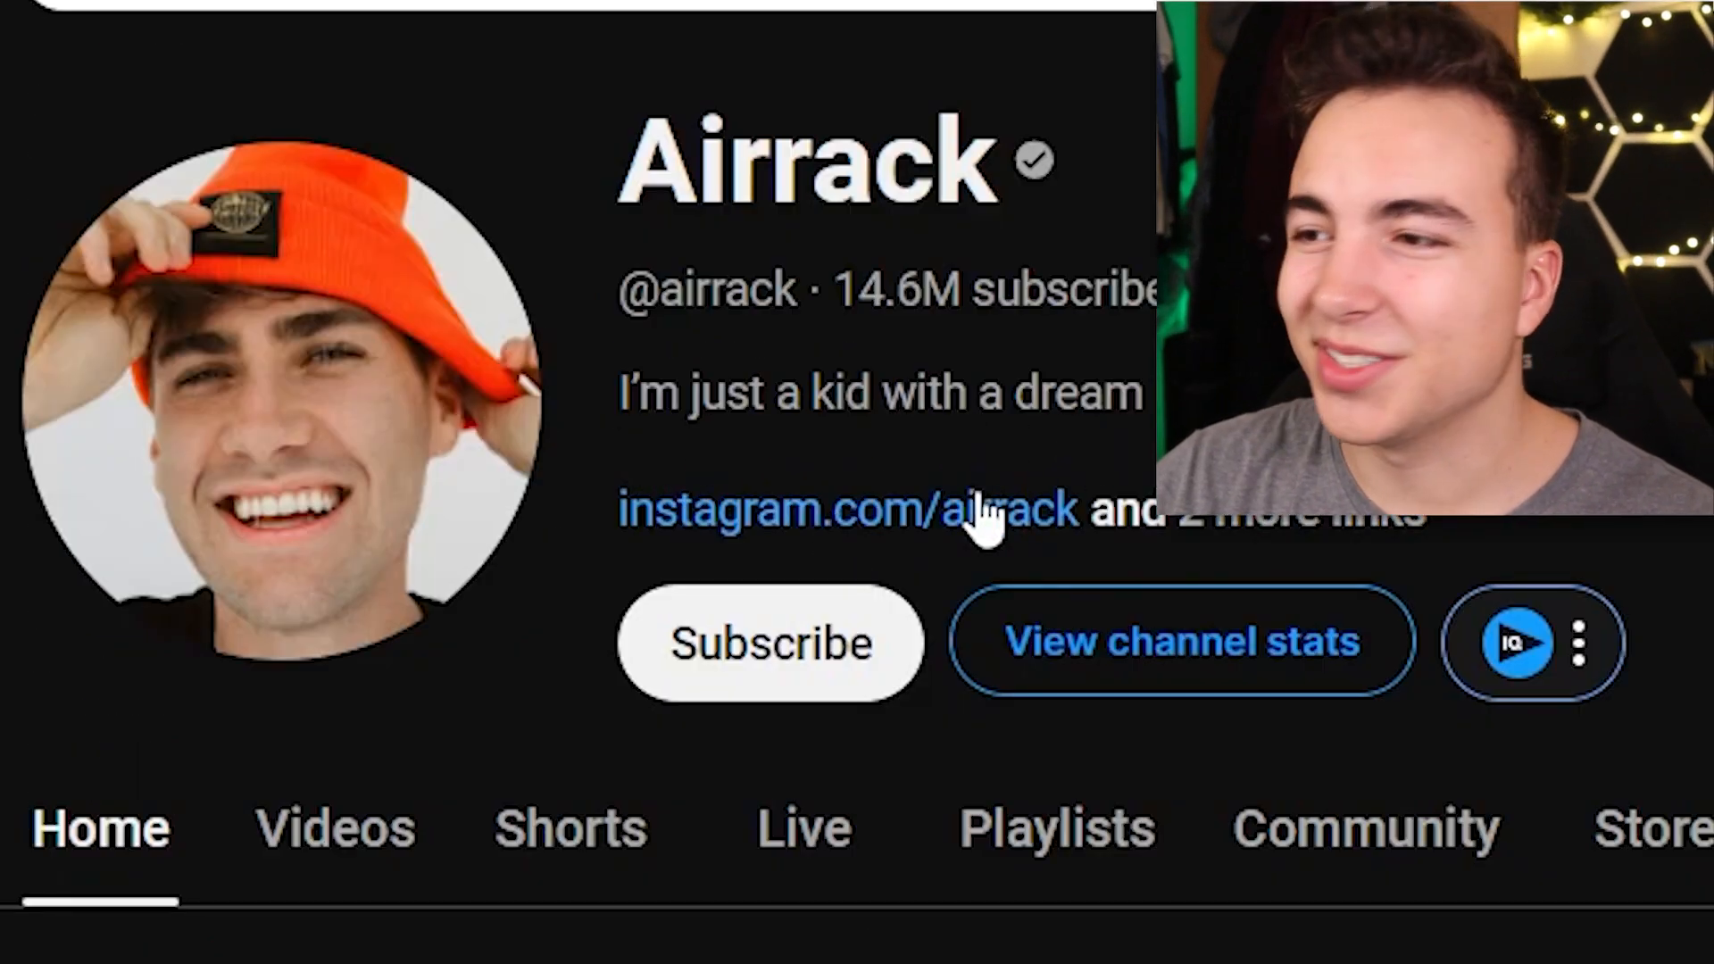
Copy the Wikipedia portrait of Airrack from the Google image results
drag(839, 303, 1189, 302)
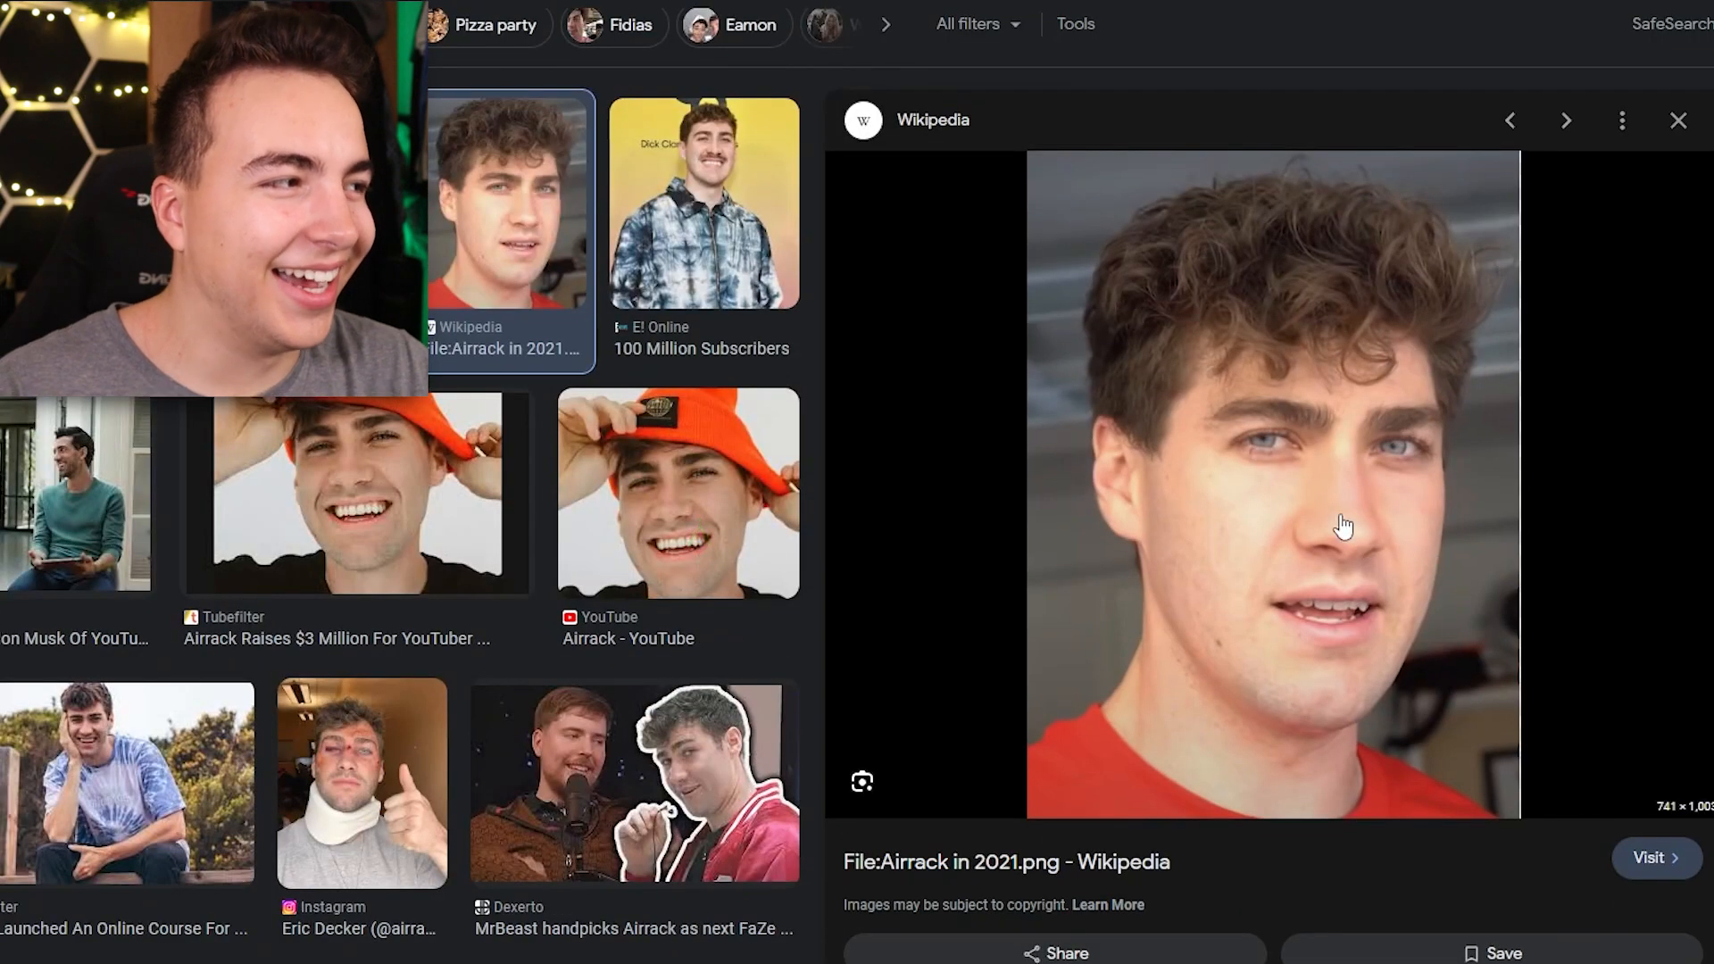
right_click(1241, 443)
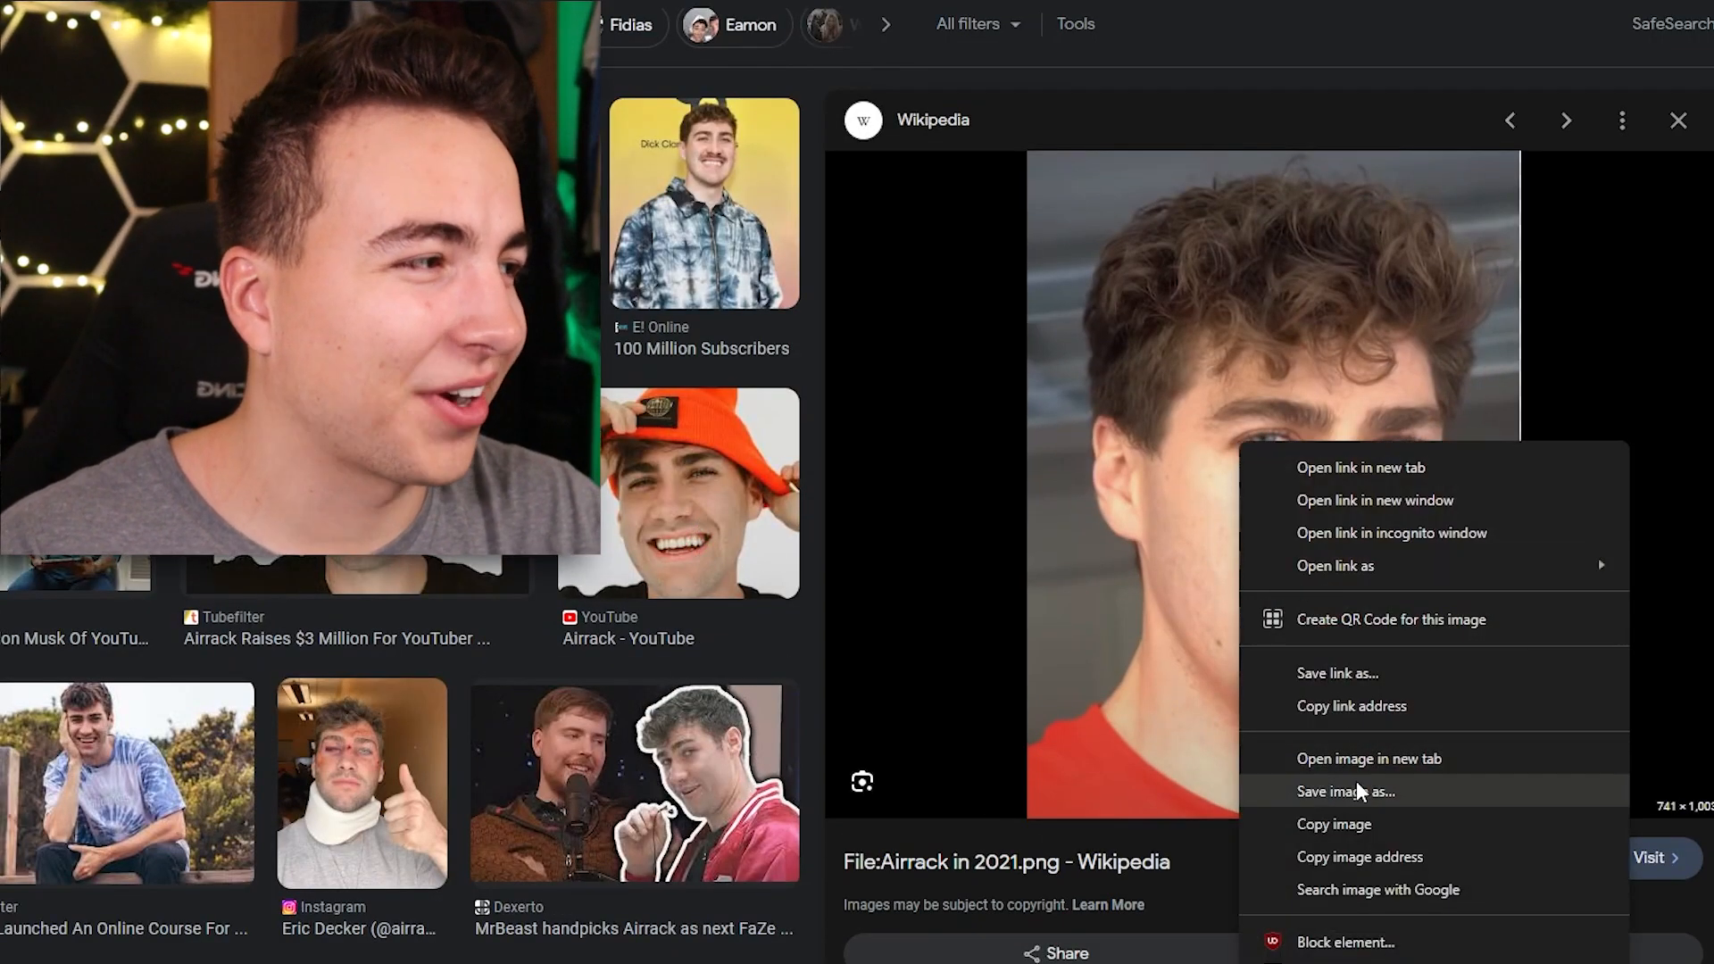
click(1333, 824)
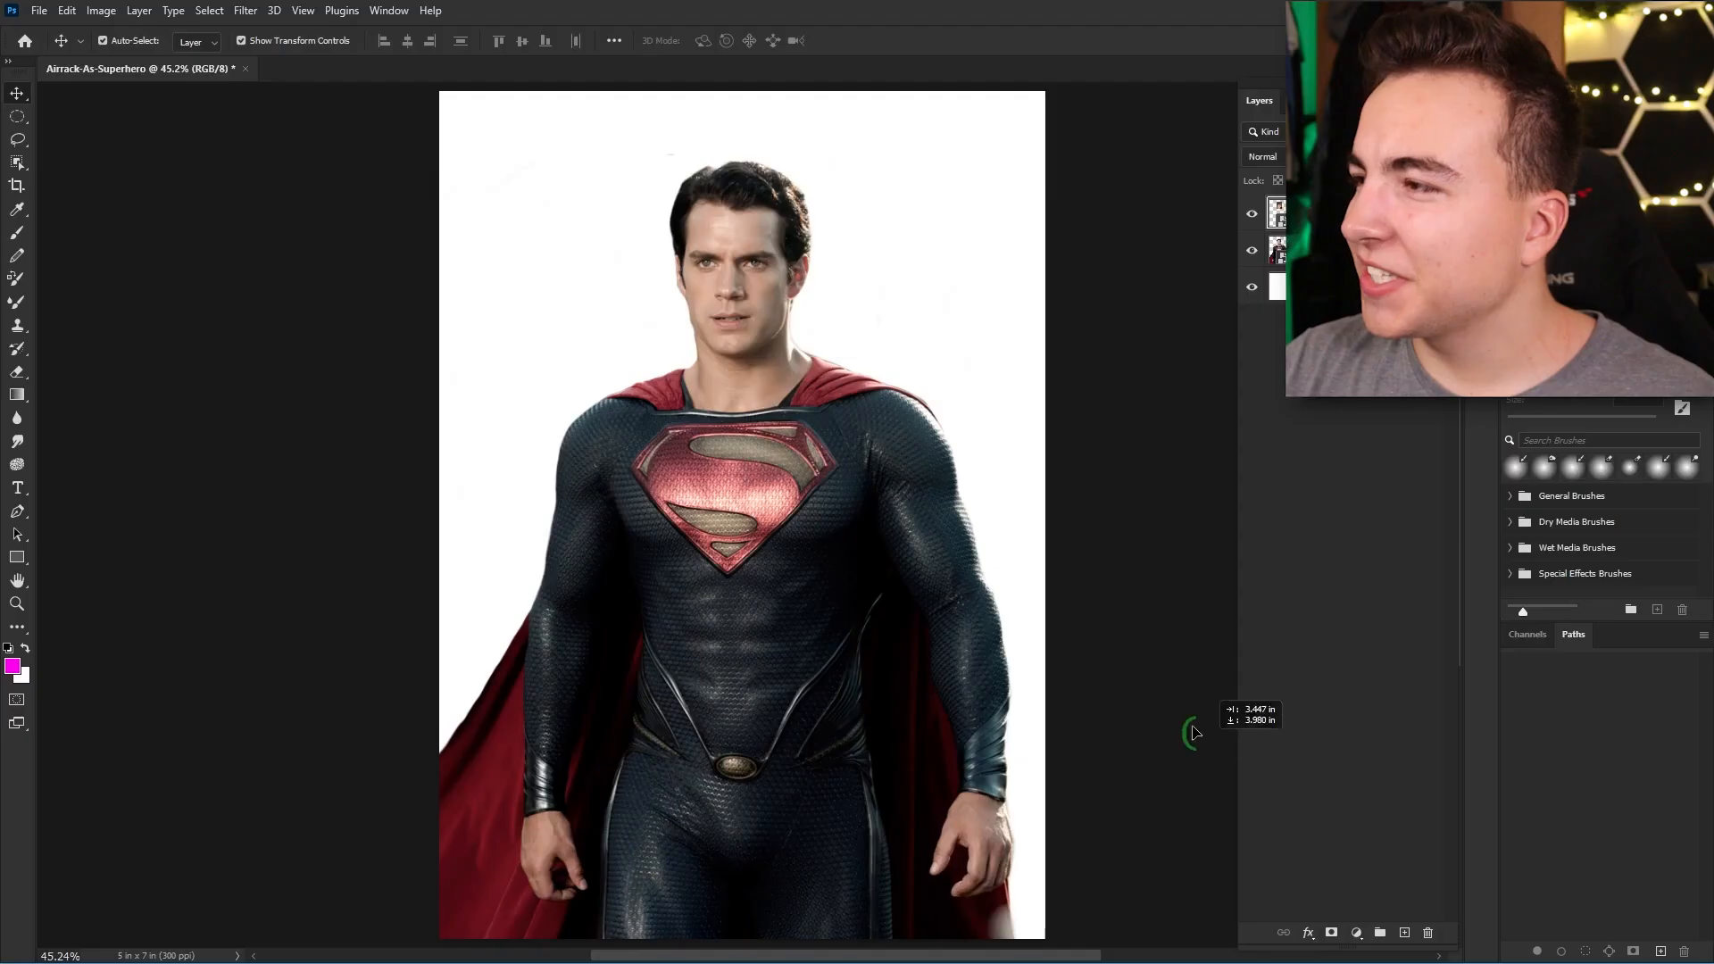
Paste the Airrack portrait into the Airrack-As-Superhero document, position it over Superman's head and flip it horizontally
key(ctrl+v)
drag(1192, 710, 777, 263)
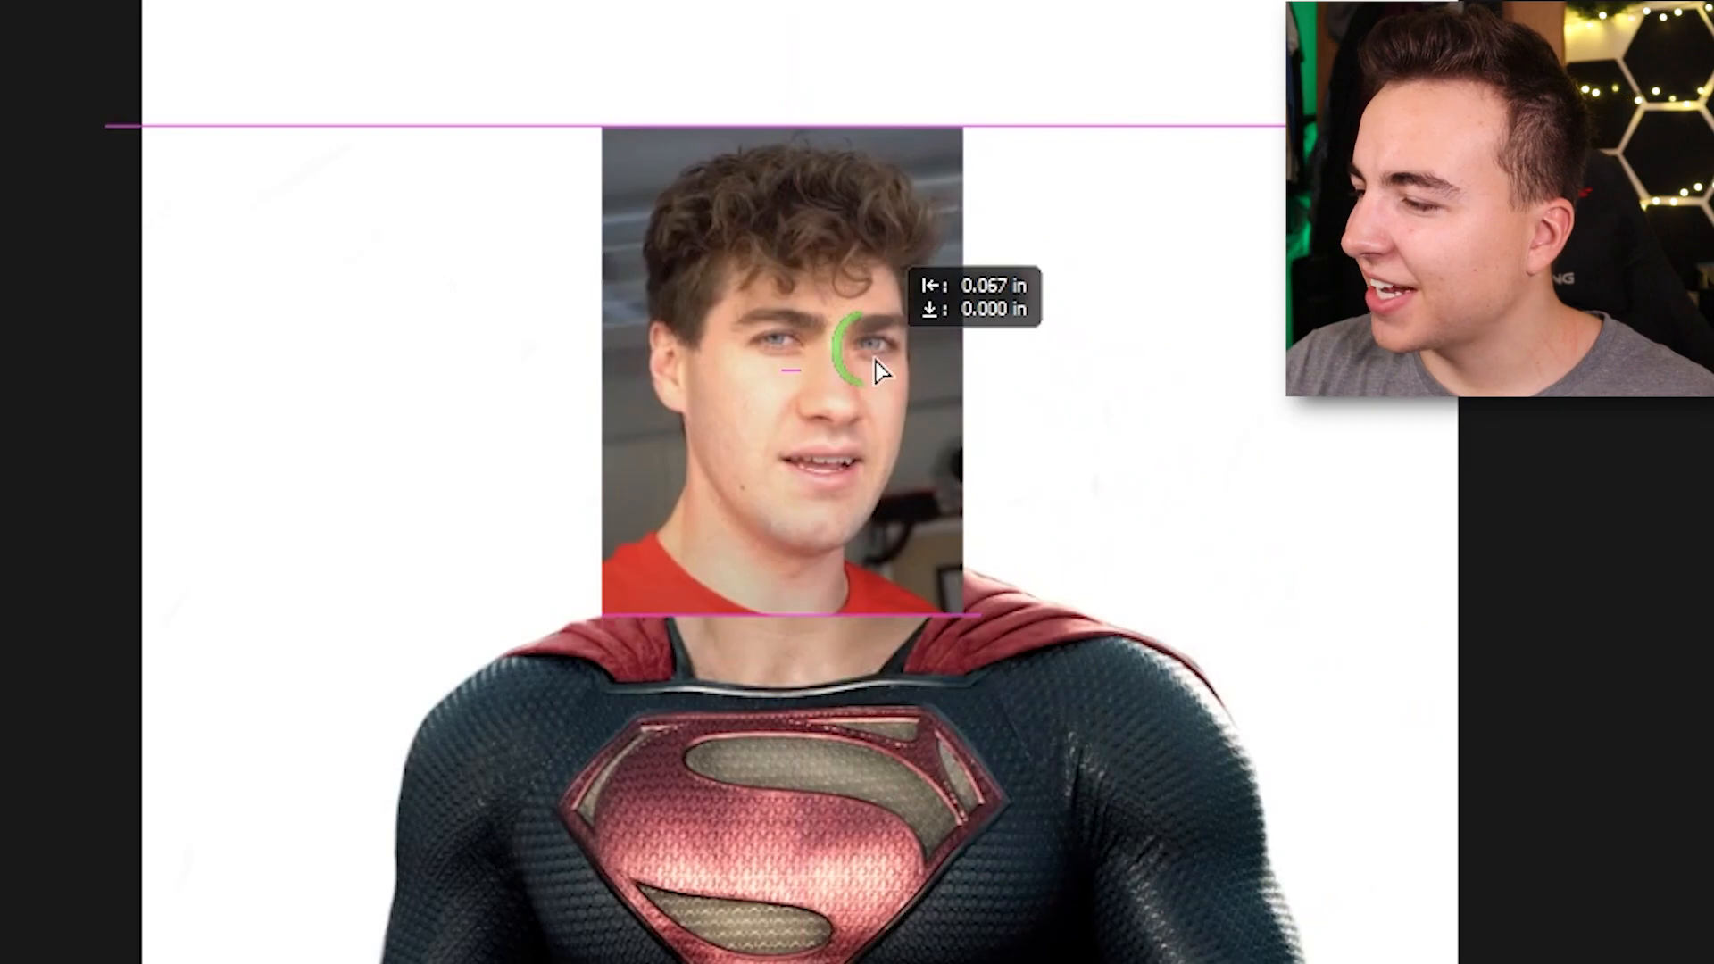
drag(874, 362, 881, 362)
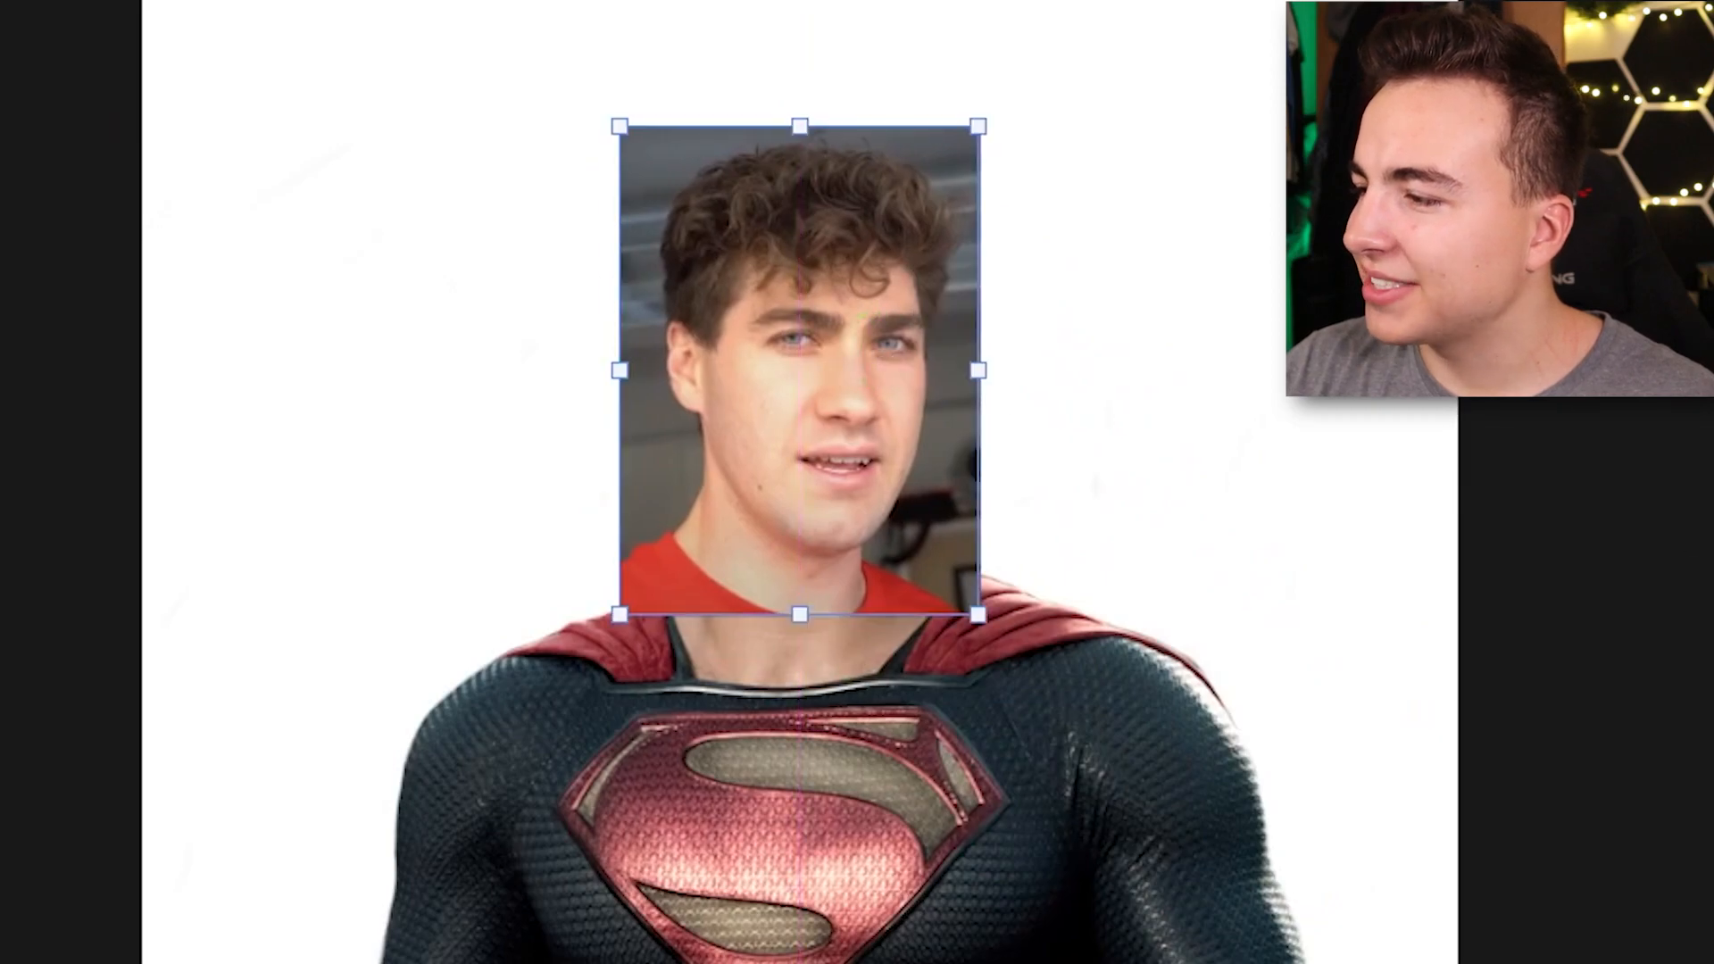
right_click(806, 458)
click(804, 631)
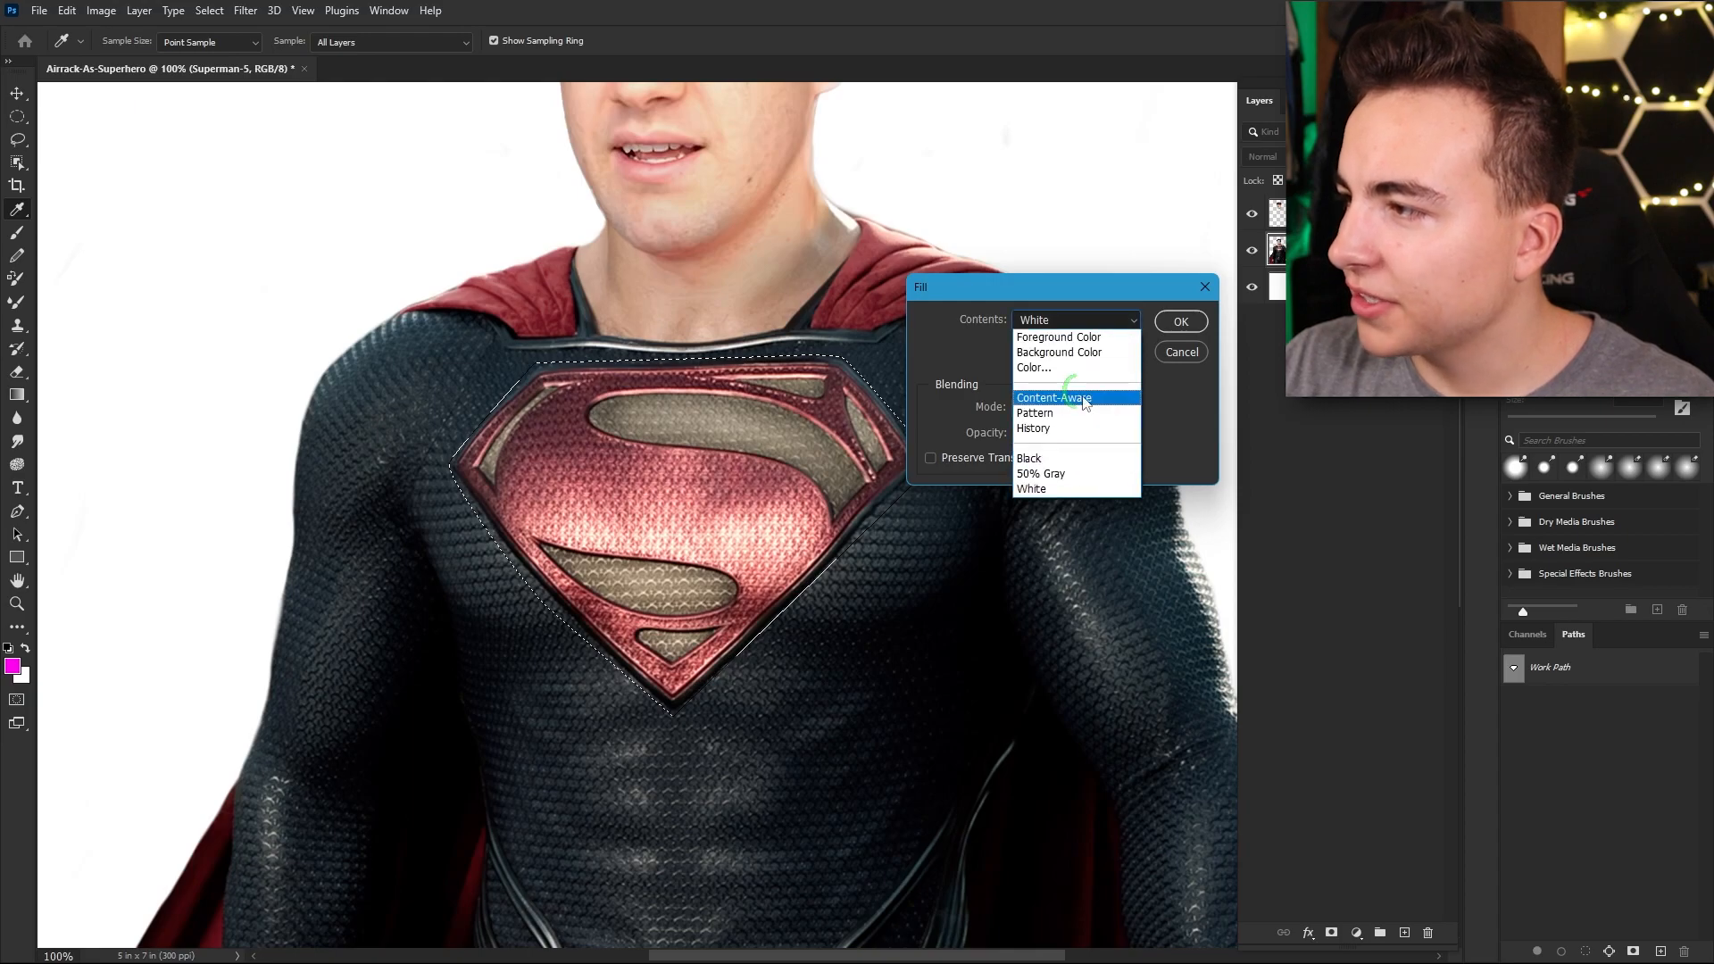
Fill the selected chest emblem on the Superman-5 layer using Content-Aware contents
click(1085, 399)
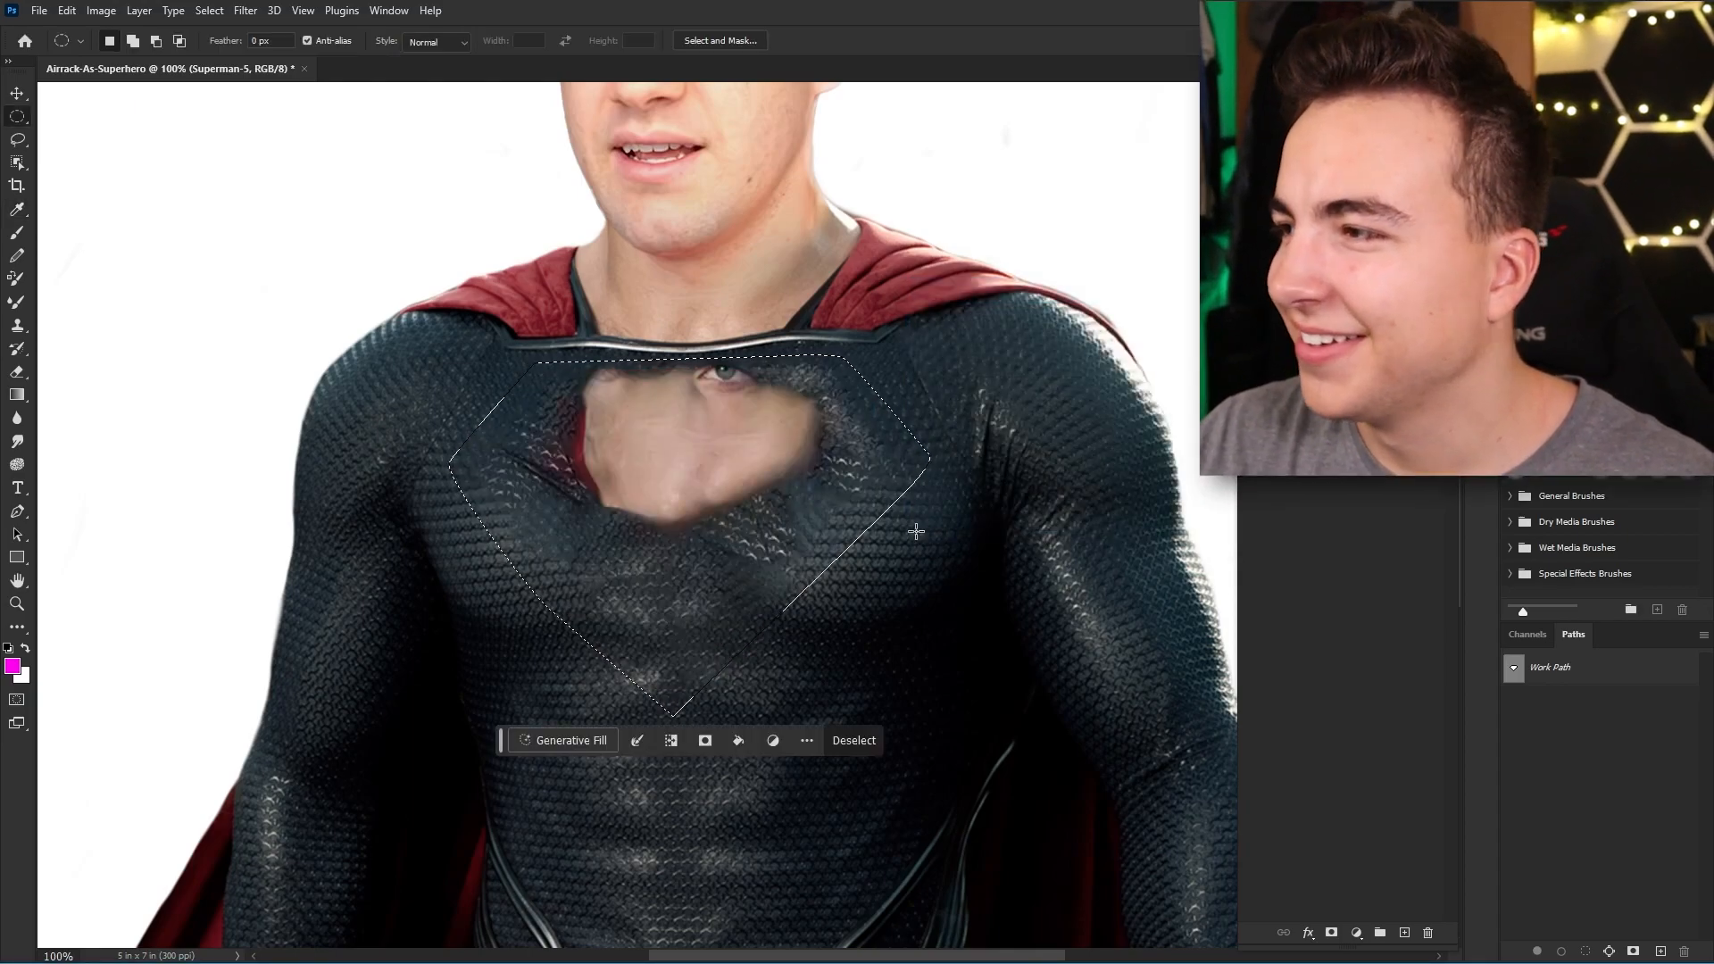
key(ctrl+minus)
key(ctrl+plus)
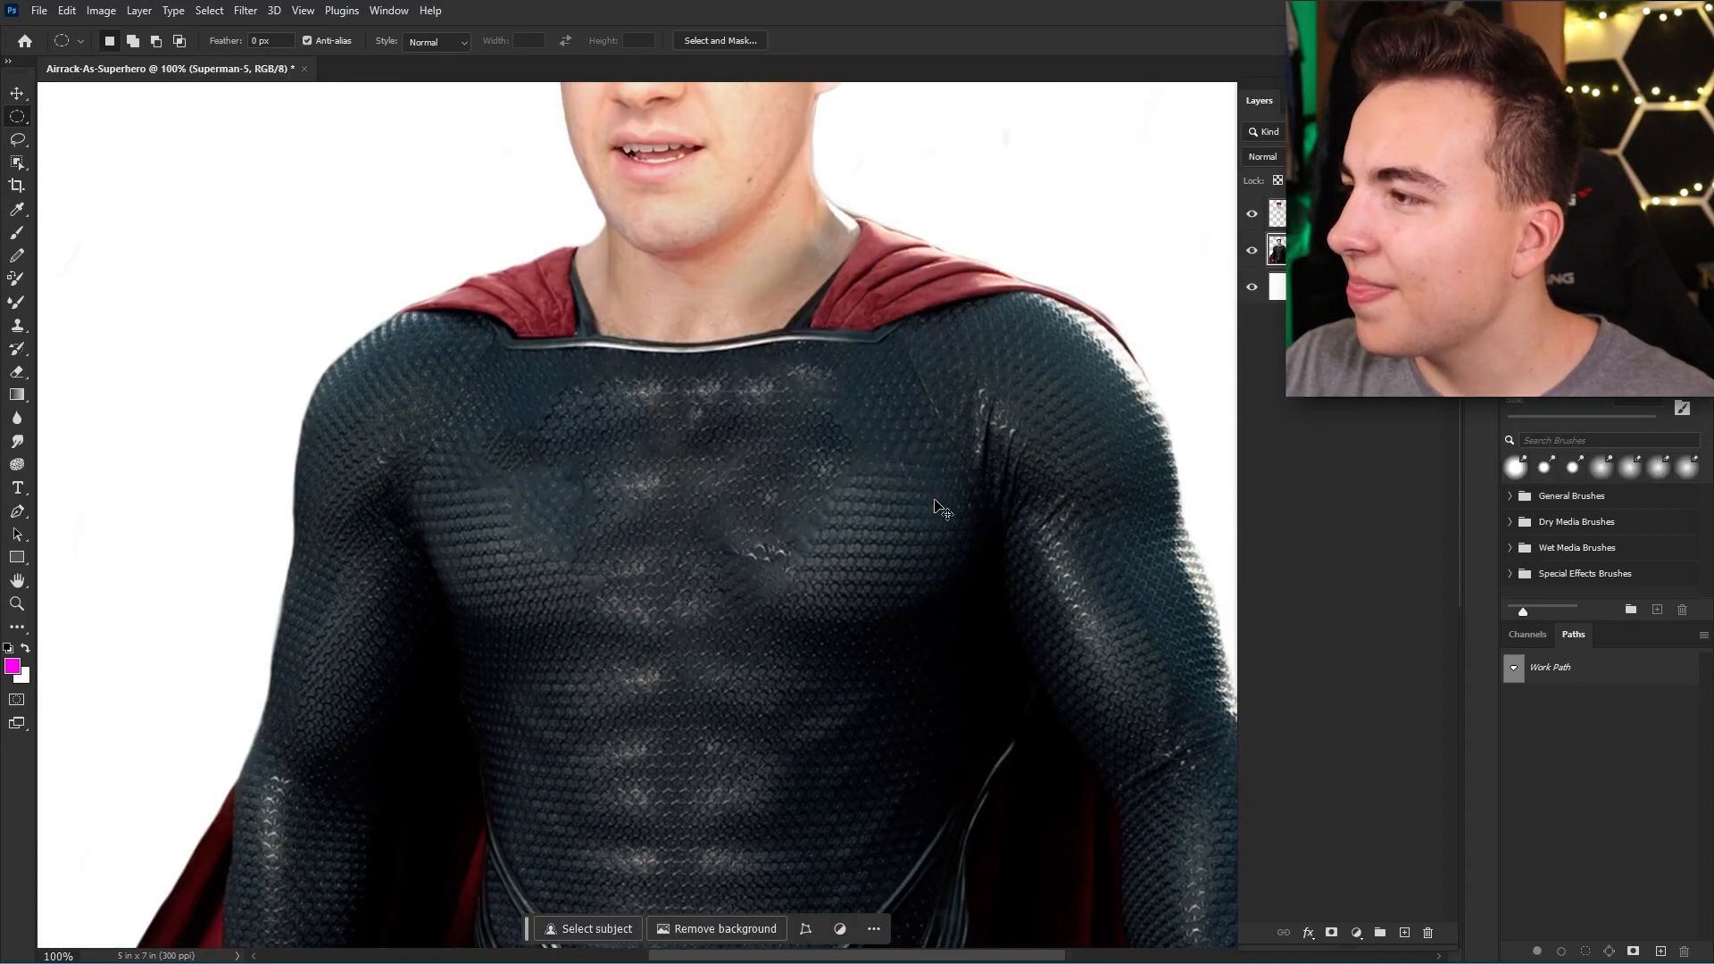
key(ctrl+minus)
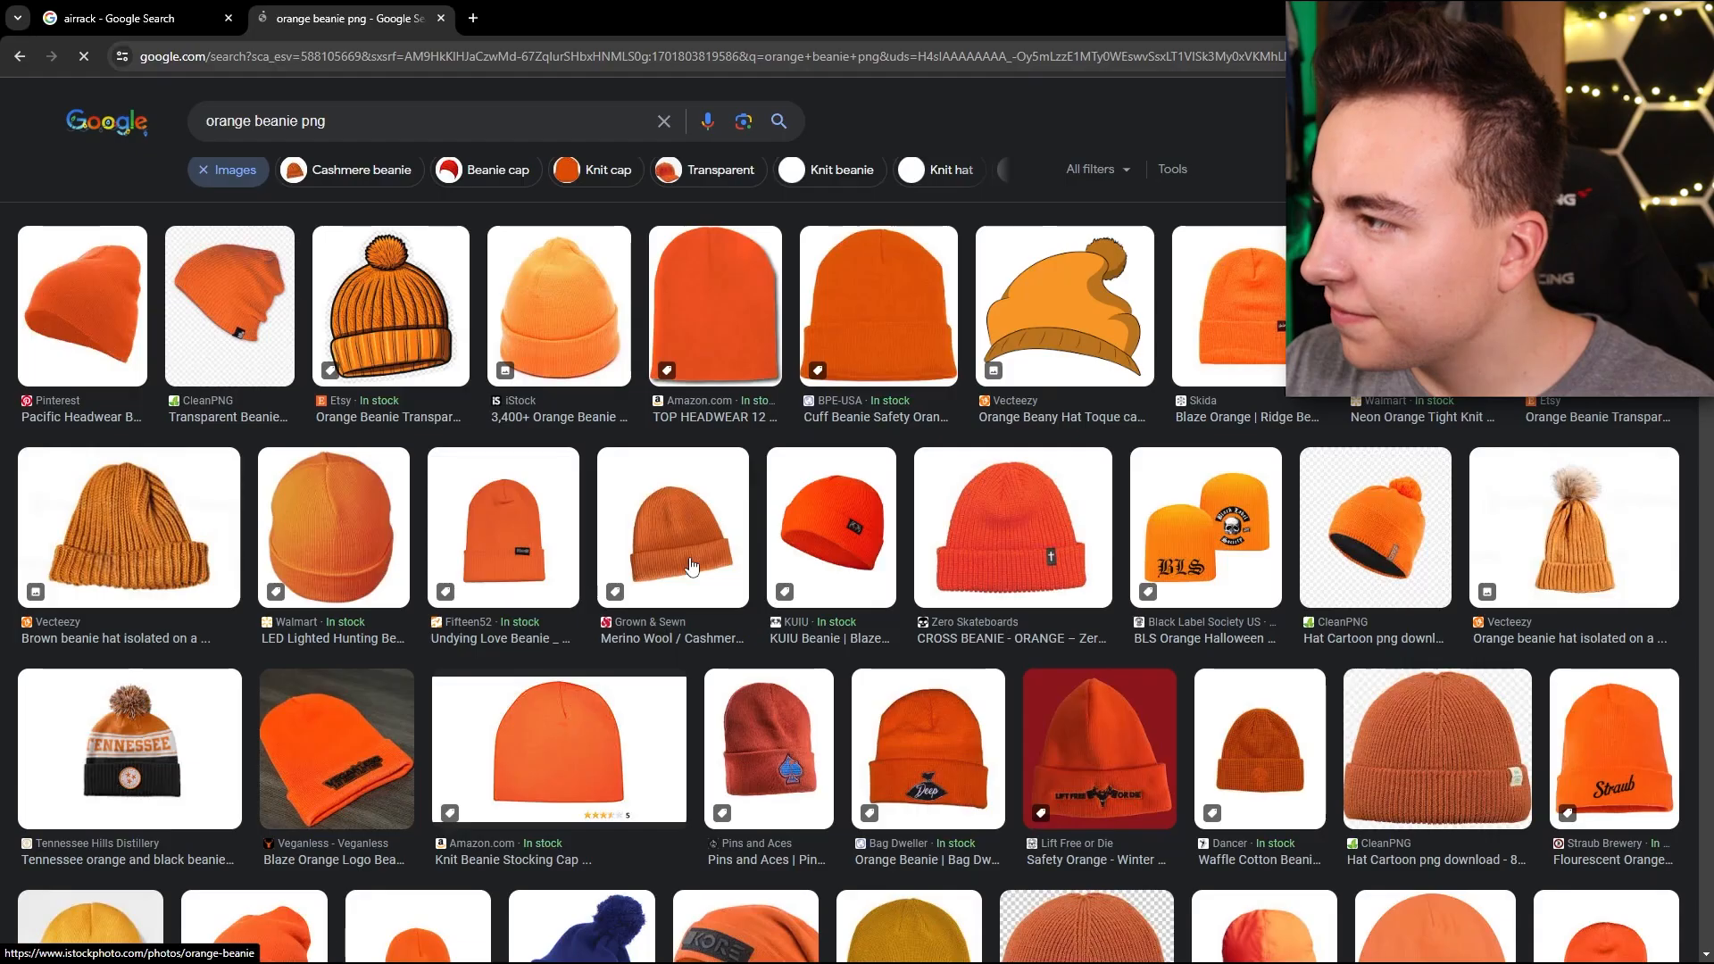
Copy the Pacific Headwear orange knit beanie image from the Google image results
click(82, 303)
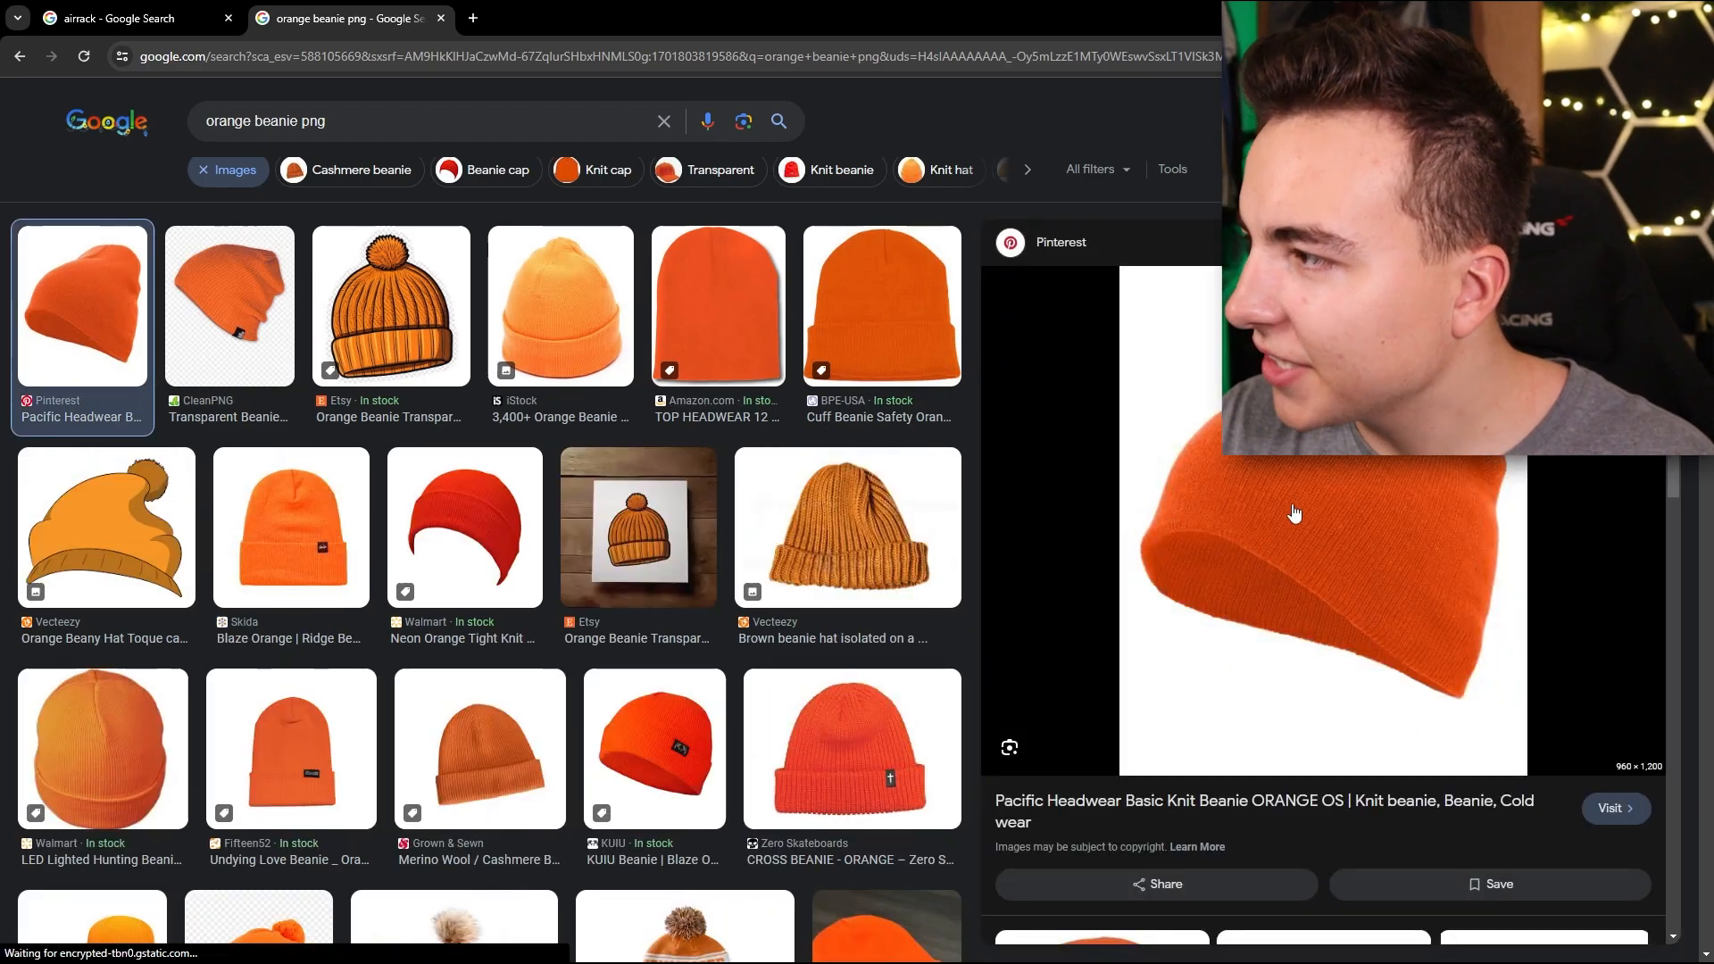
right_click(1254, 432)
click(1321, 740)
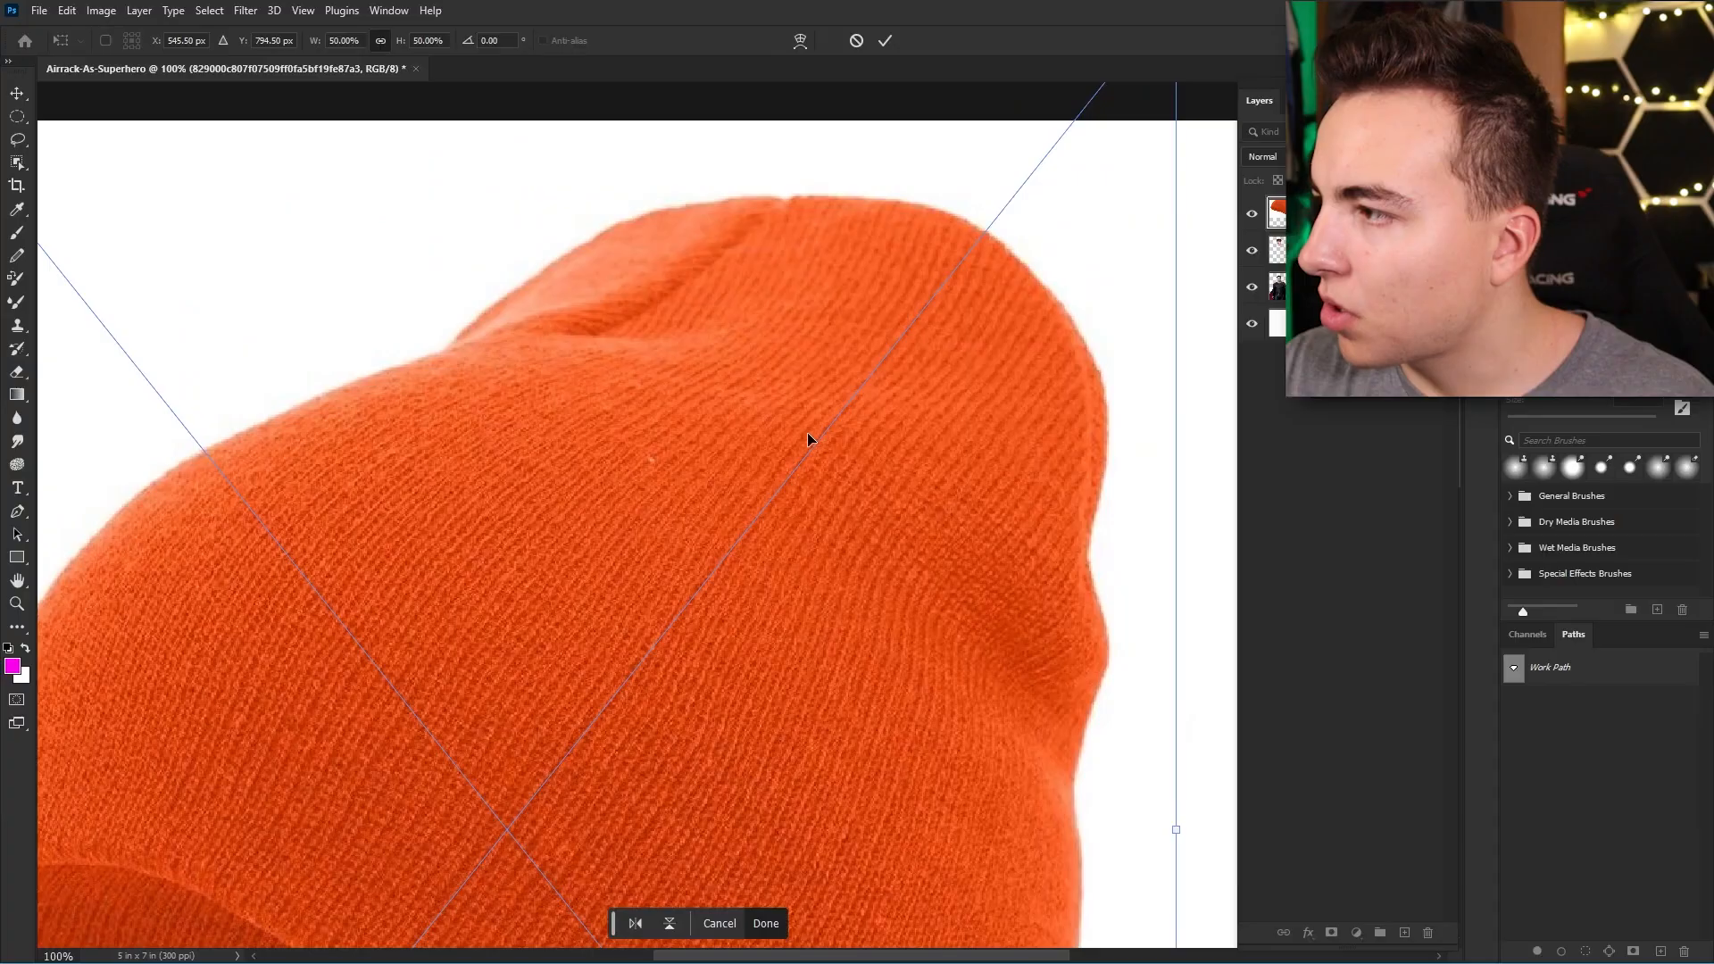
Scale down the pasted orange beanie and position it on top of Airrack's head
drag(811, 440, 755, 474)
drag(667, 585, 749, 342)
drag(838, 230, 873, 183)
drag(750, 340, 723, 226)
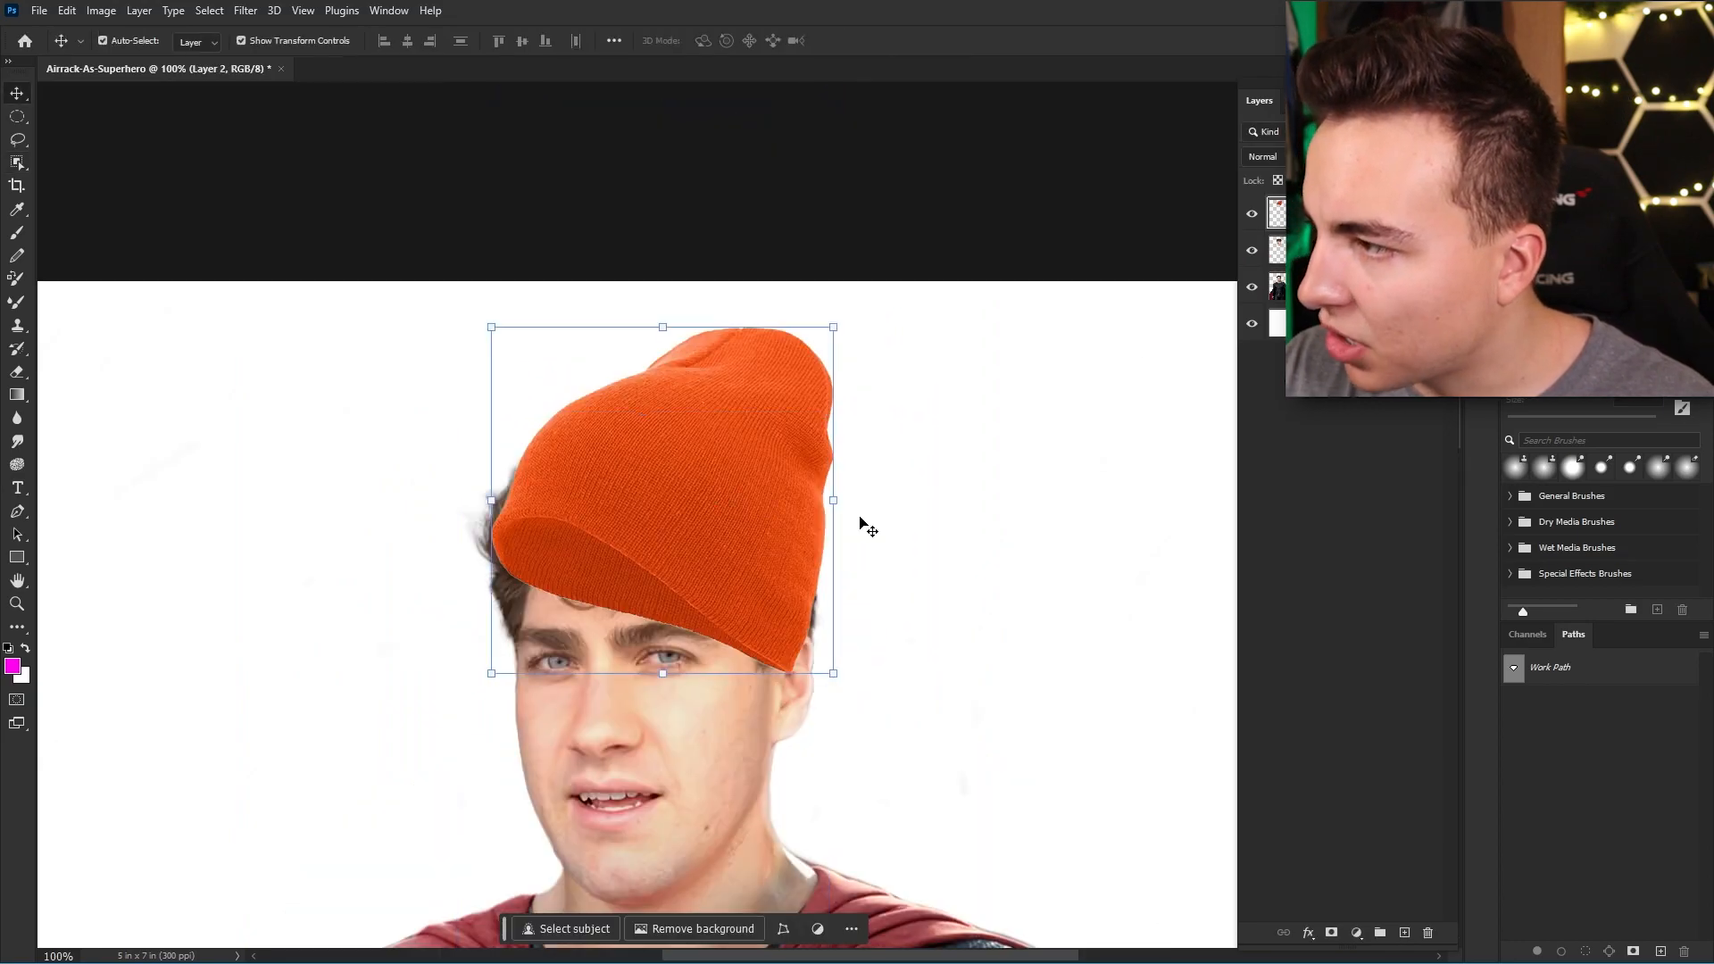
Trim the beanie's front opening and warp its lower corner to fit around the head above the ear
key(ctrl+plus)
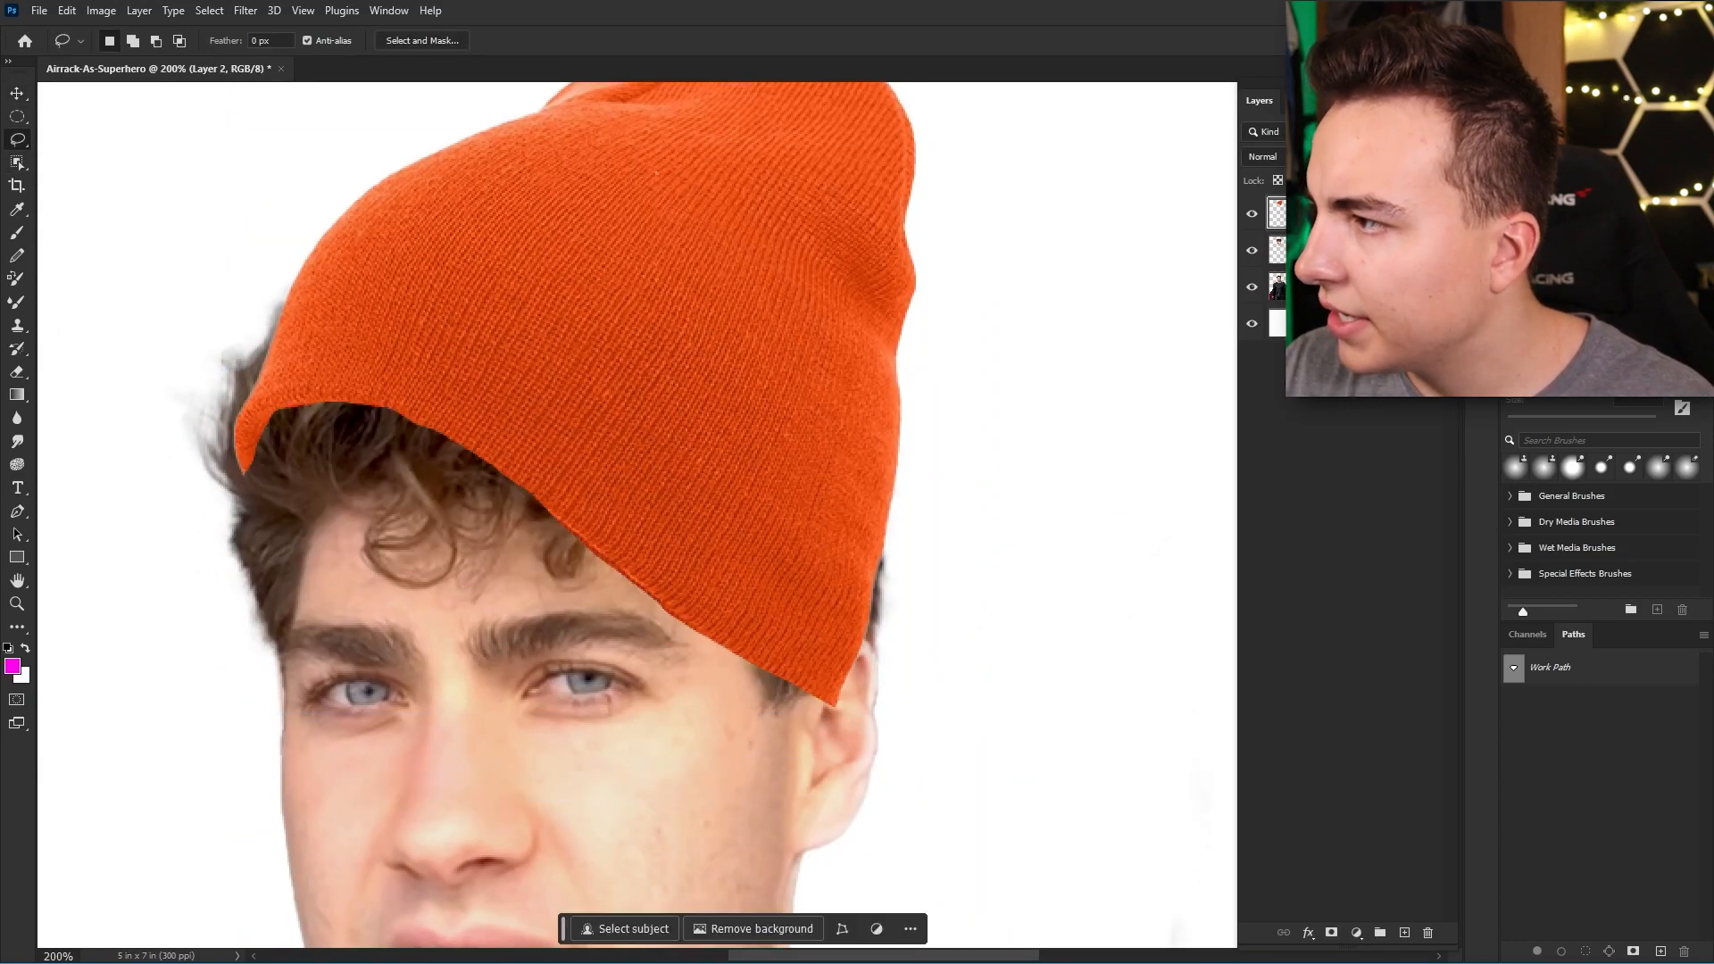
drag(897, 668, 871, 678)
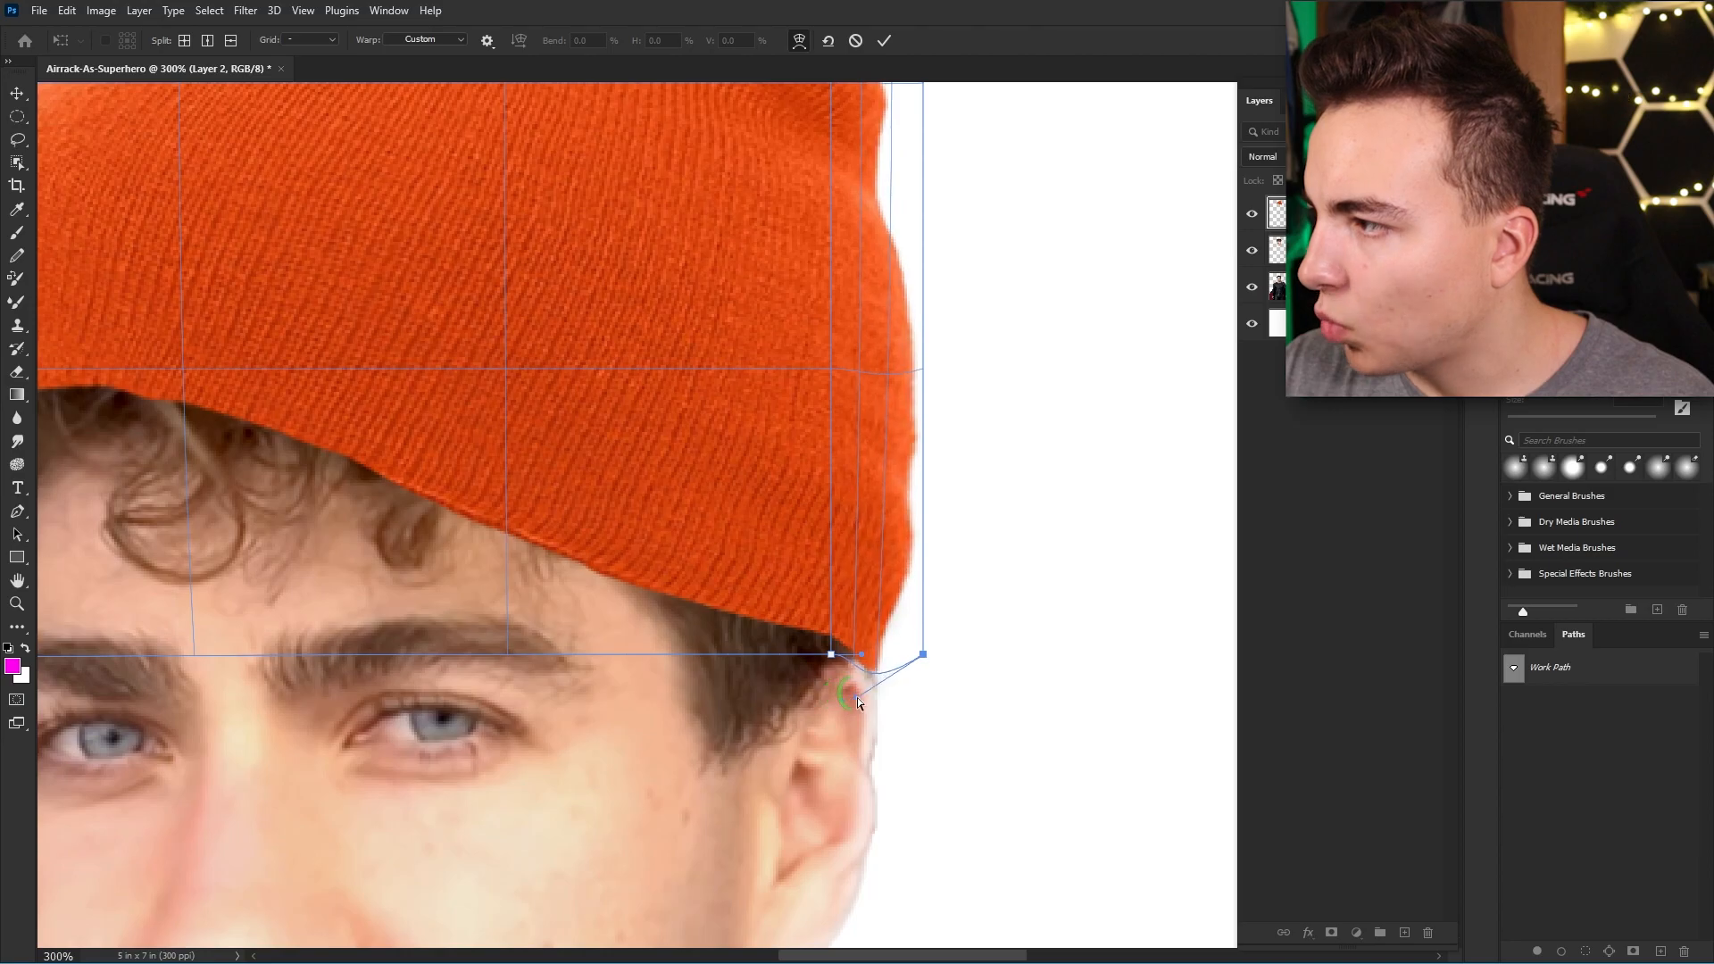
key(ctrl+minus)
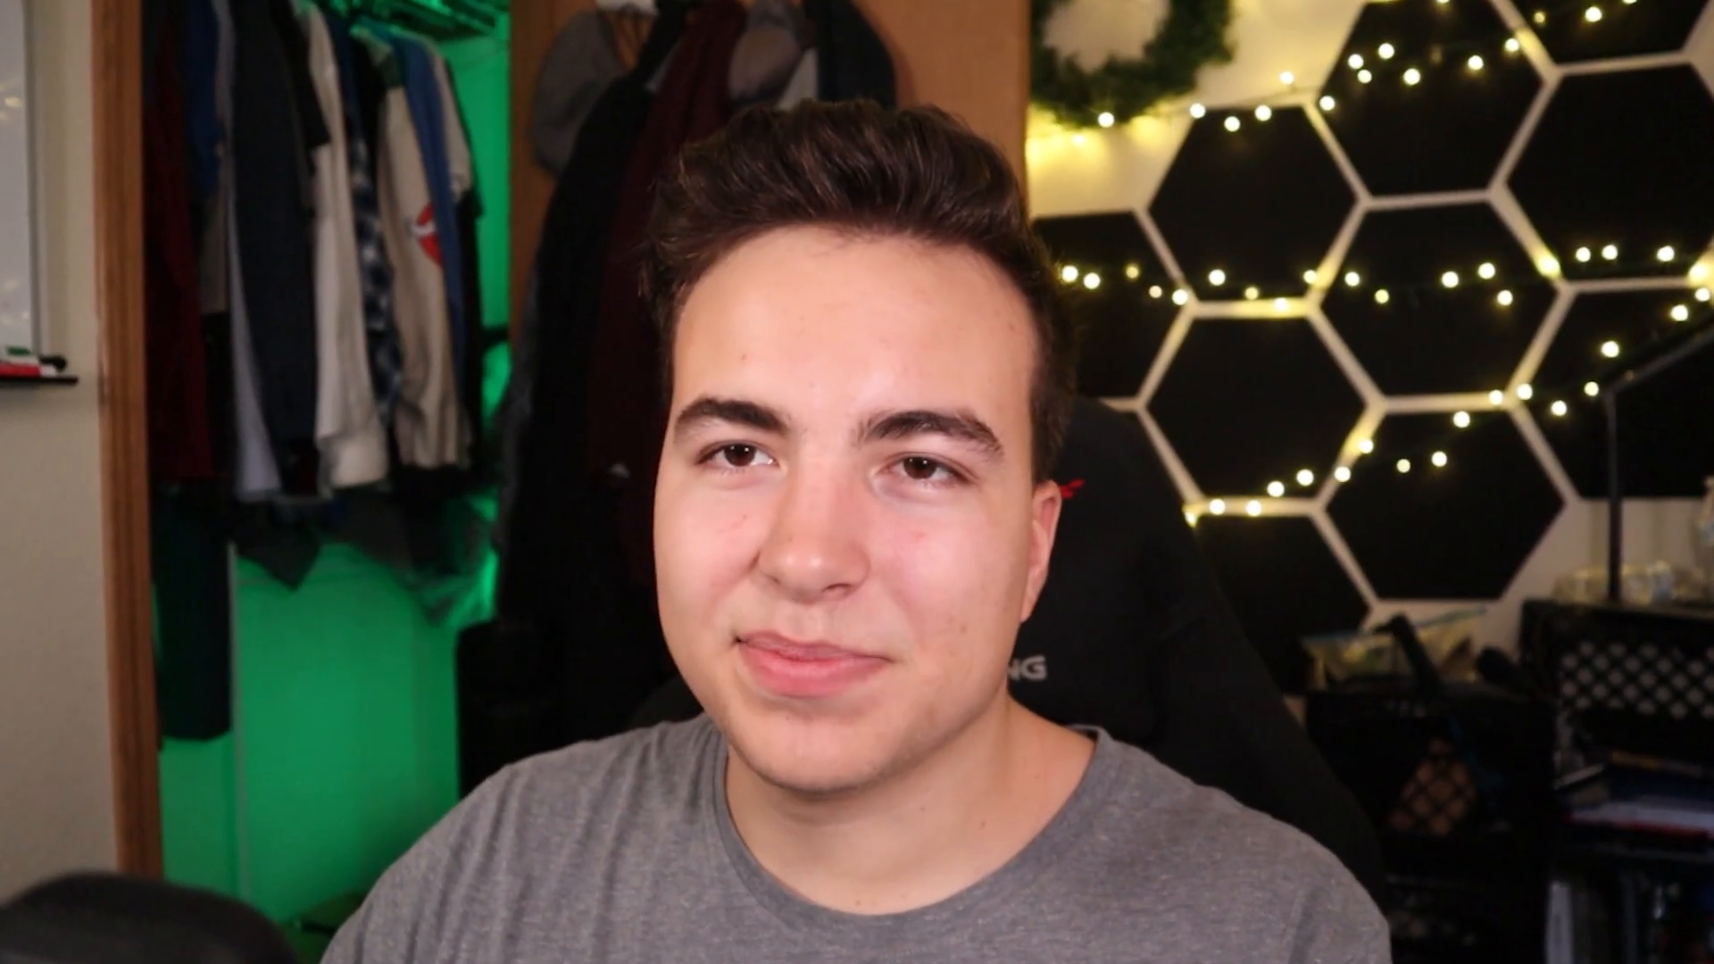
Recolor the selected cape section over the shoulder to orange with Hue/Saturation, matching the rest of the cape
drag(451, 311, 702, 485)
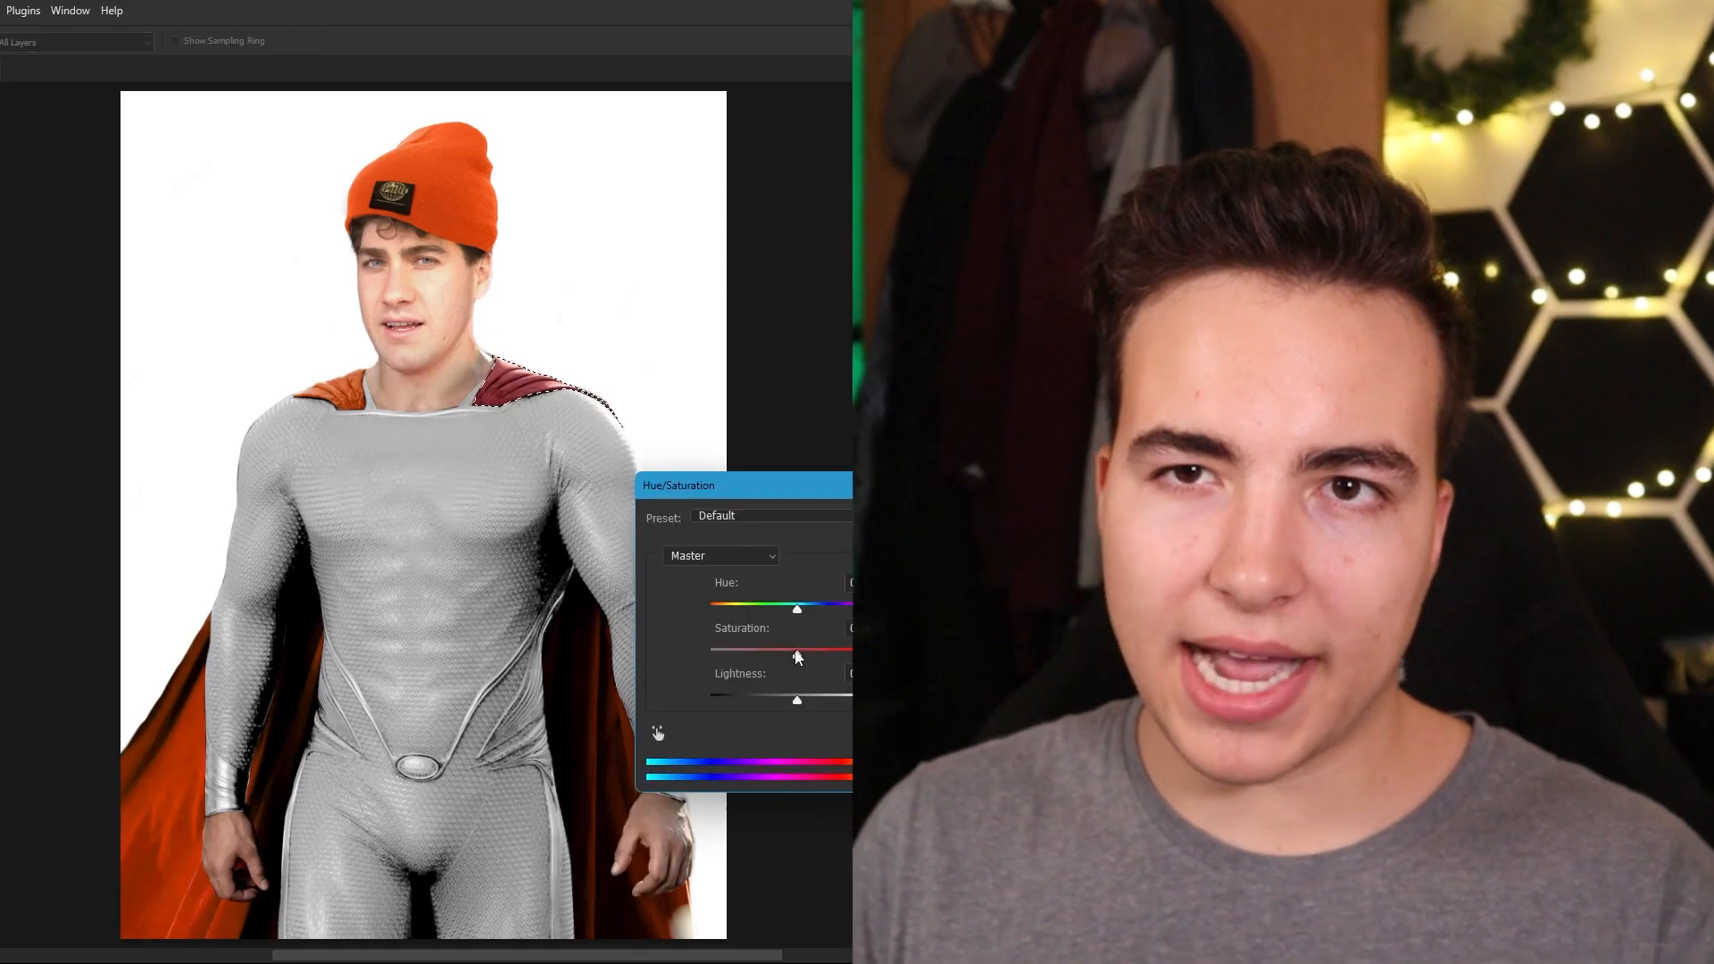
drag(785, 608, 830, 649)
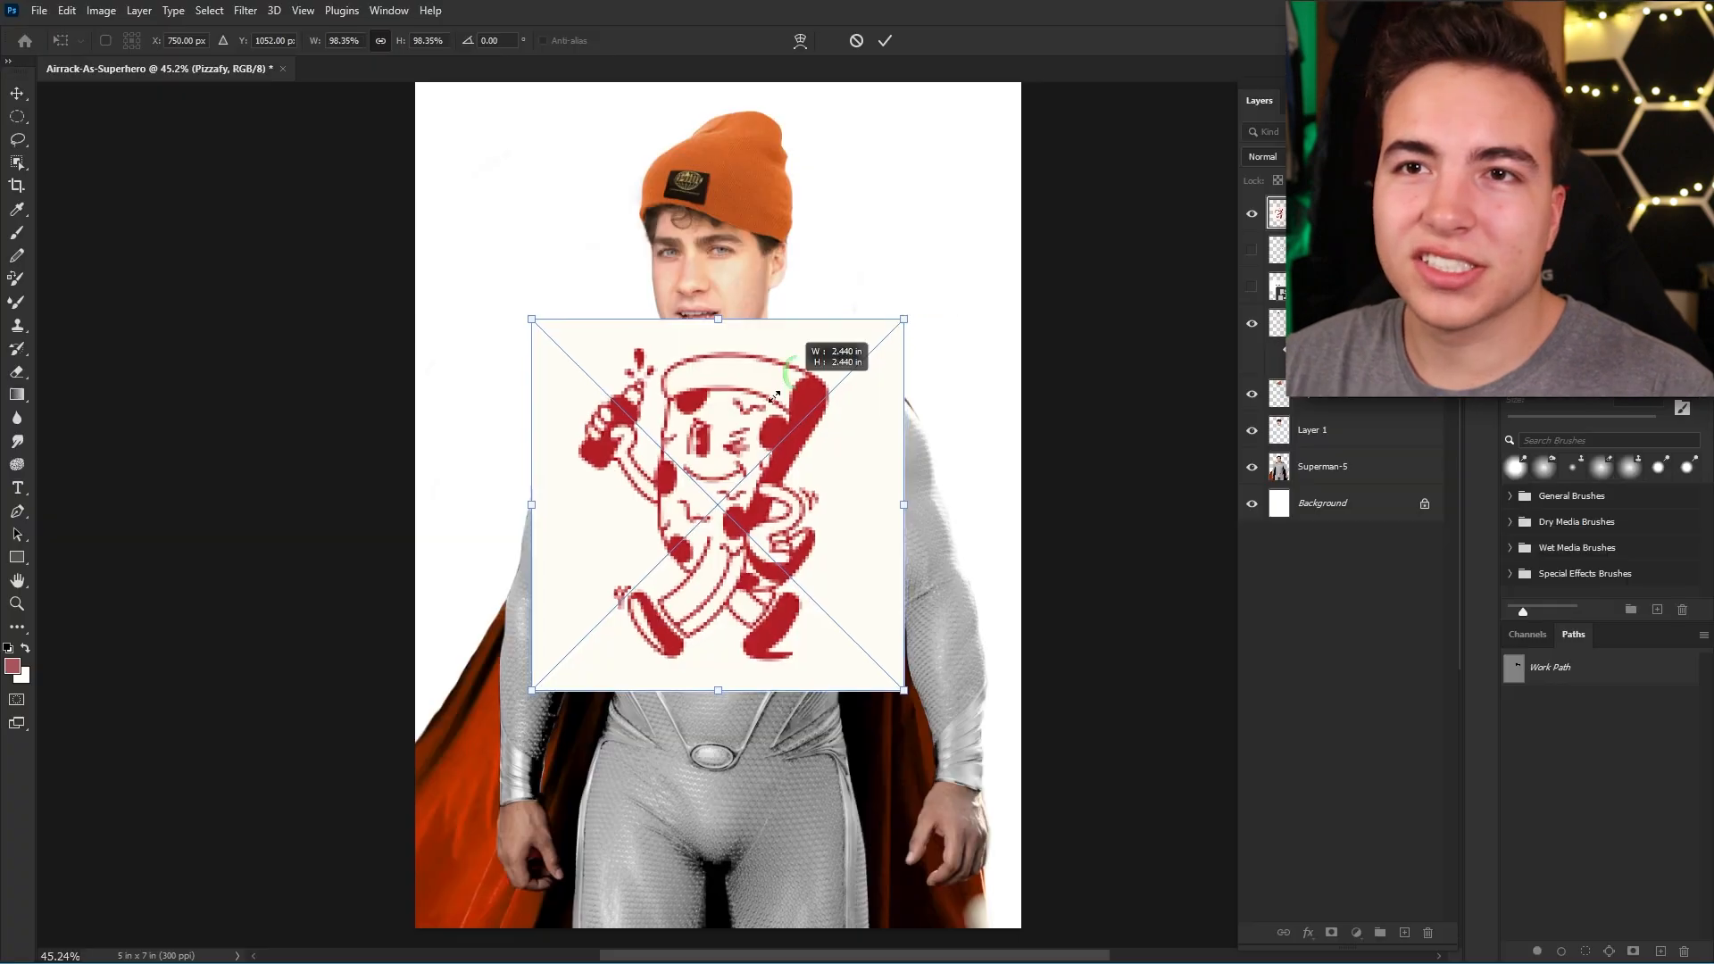
Scale down the Pizzafy character on the chest and burn shading around the emblem on the Superman-5 layer, using midtones at 50% exposure
drag(874, 339, 797, 393)
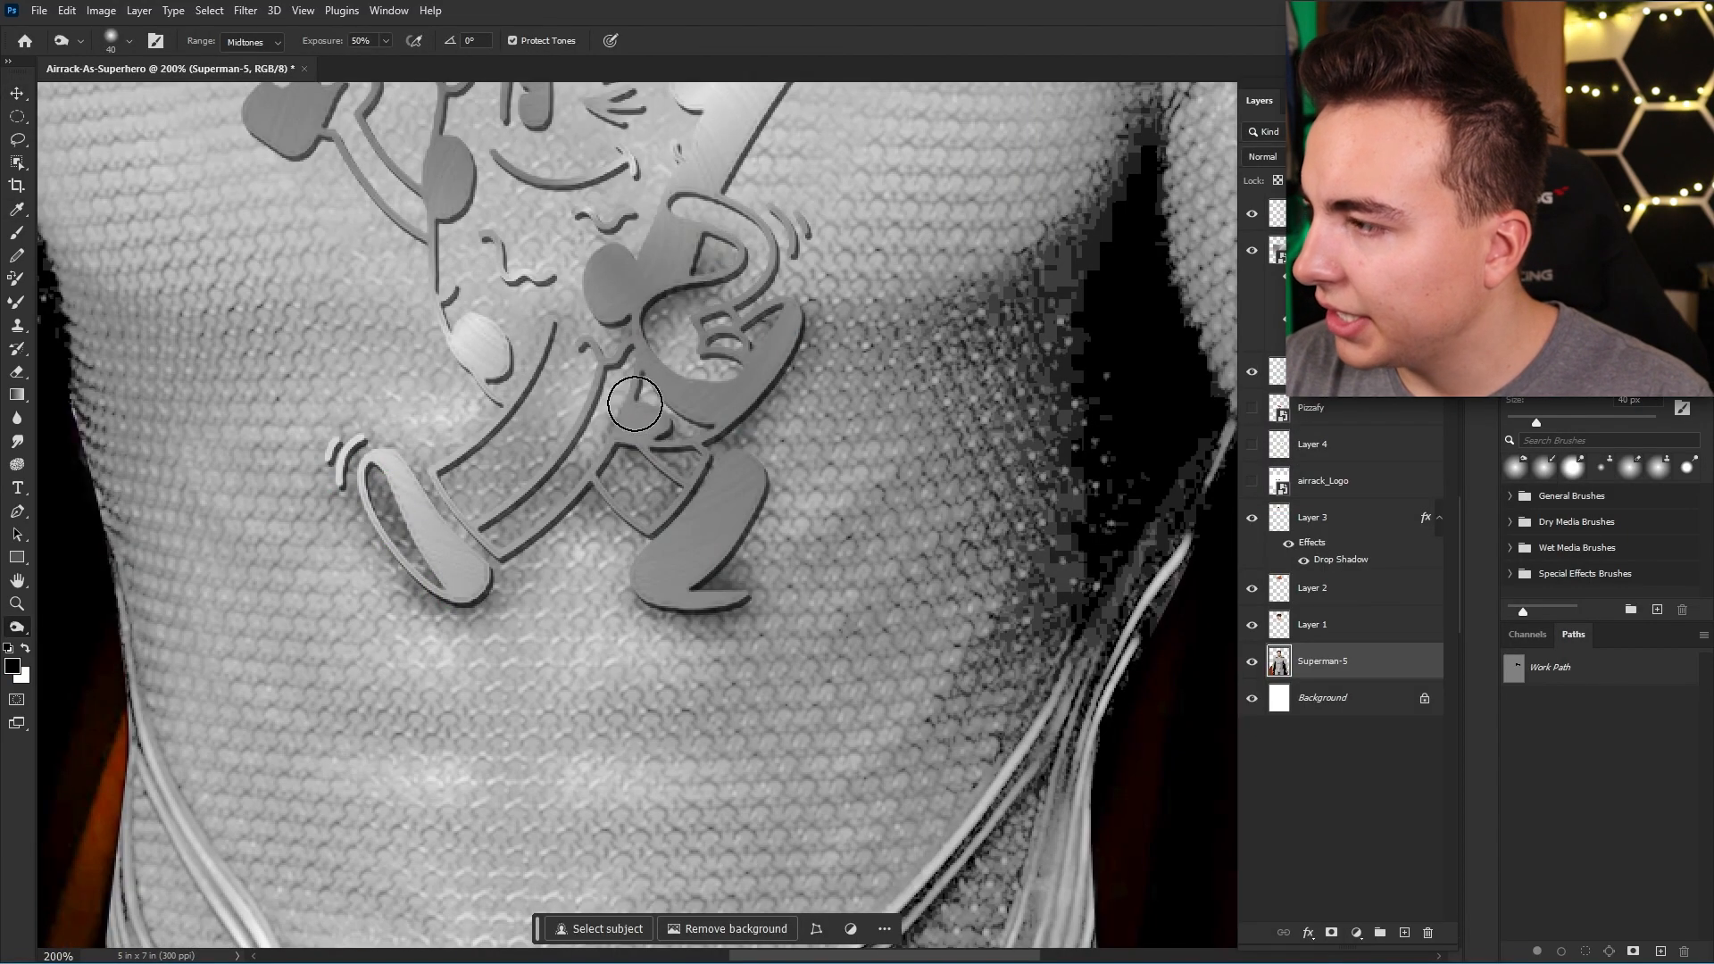
drag(618, 418, 723, 738)
key([)
drag(390, 451, 507, 542)
drag(507, 541, 488, 488)
drag(451, 357, 580, 446)
drag(777, 555, 760, 629)
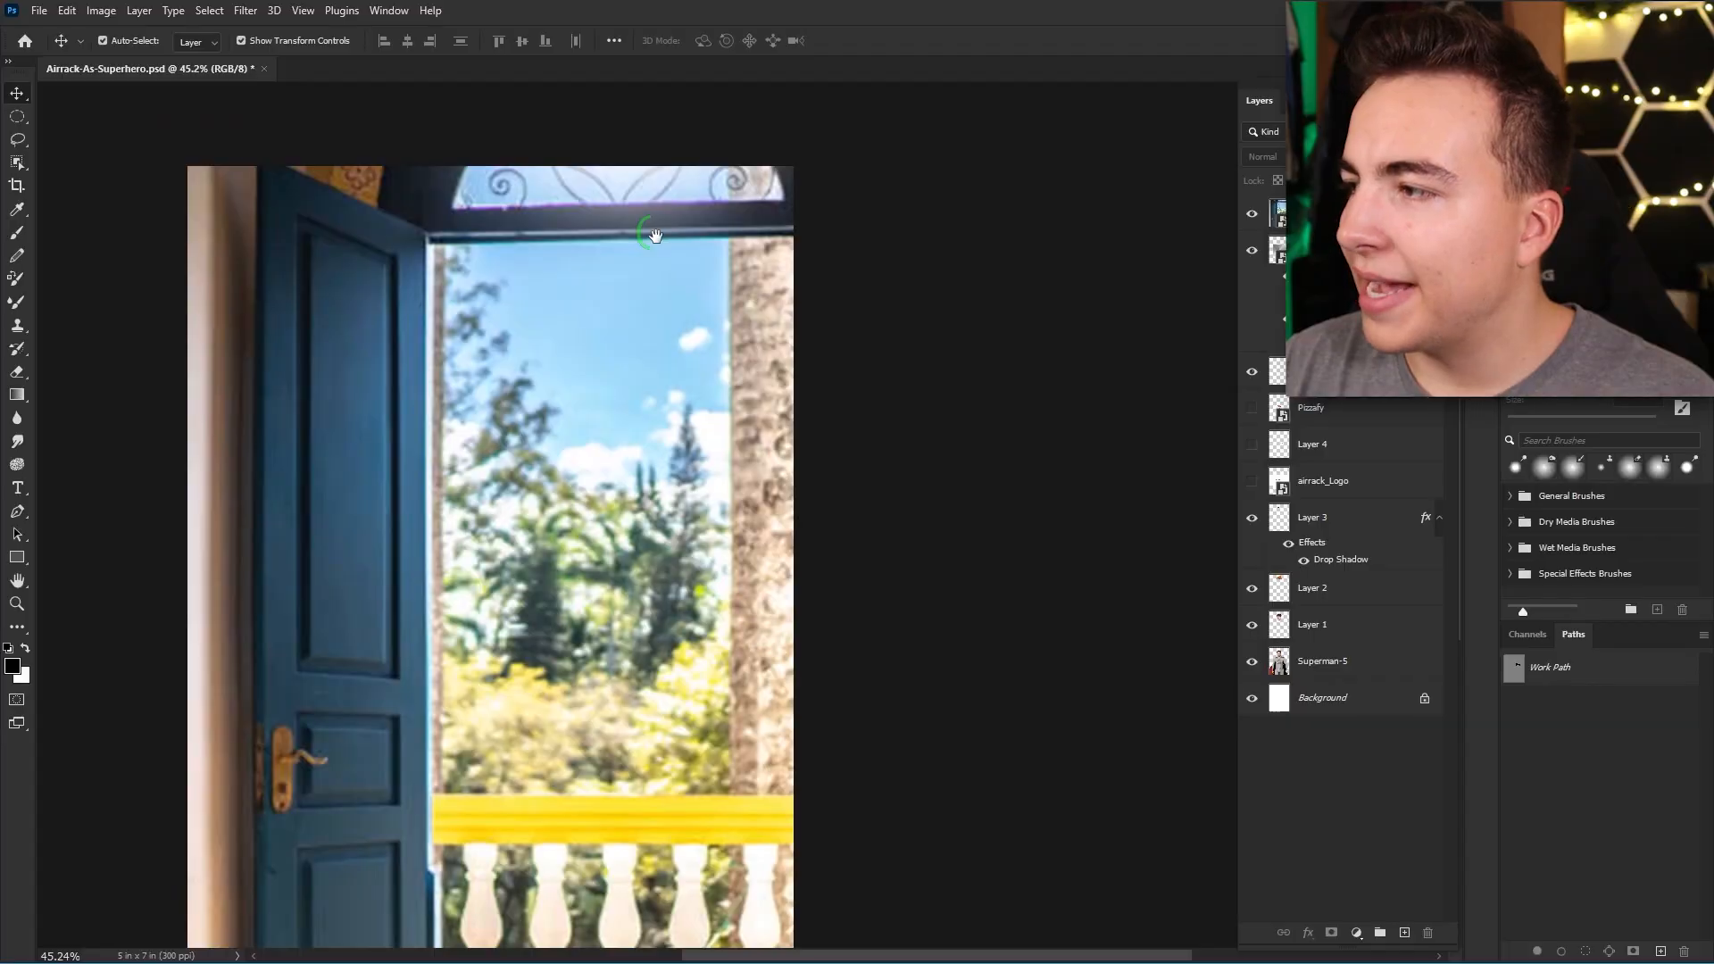
Set up the front-door-view image as the backdrop and change the blend mode of the Added light layer
drag(651, 231, 674, 197)
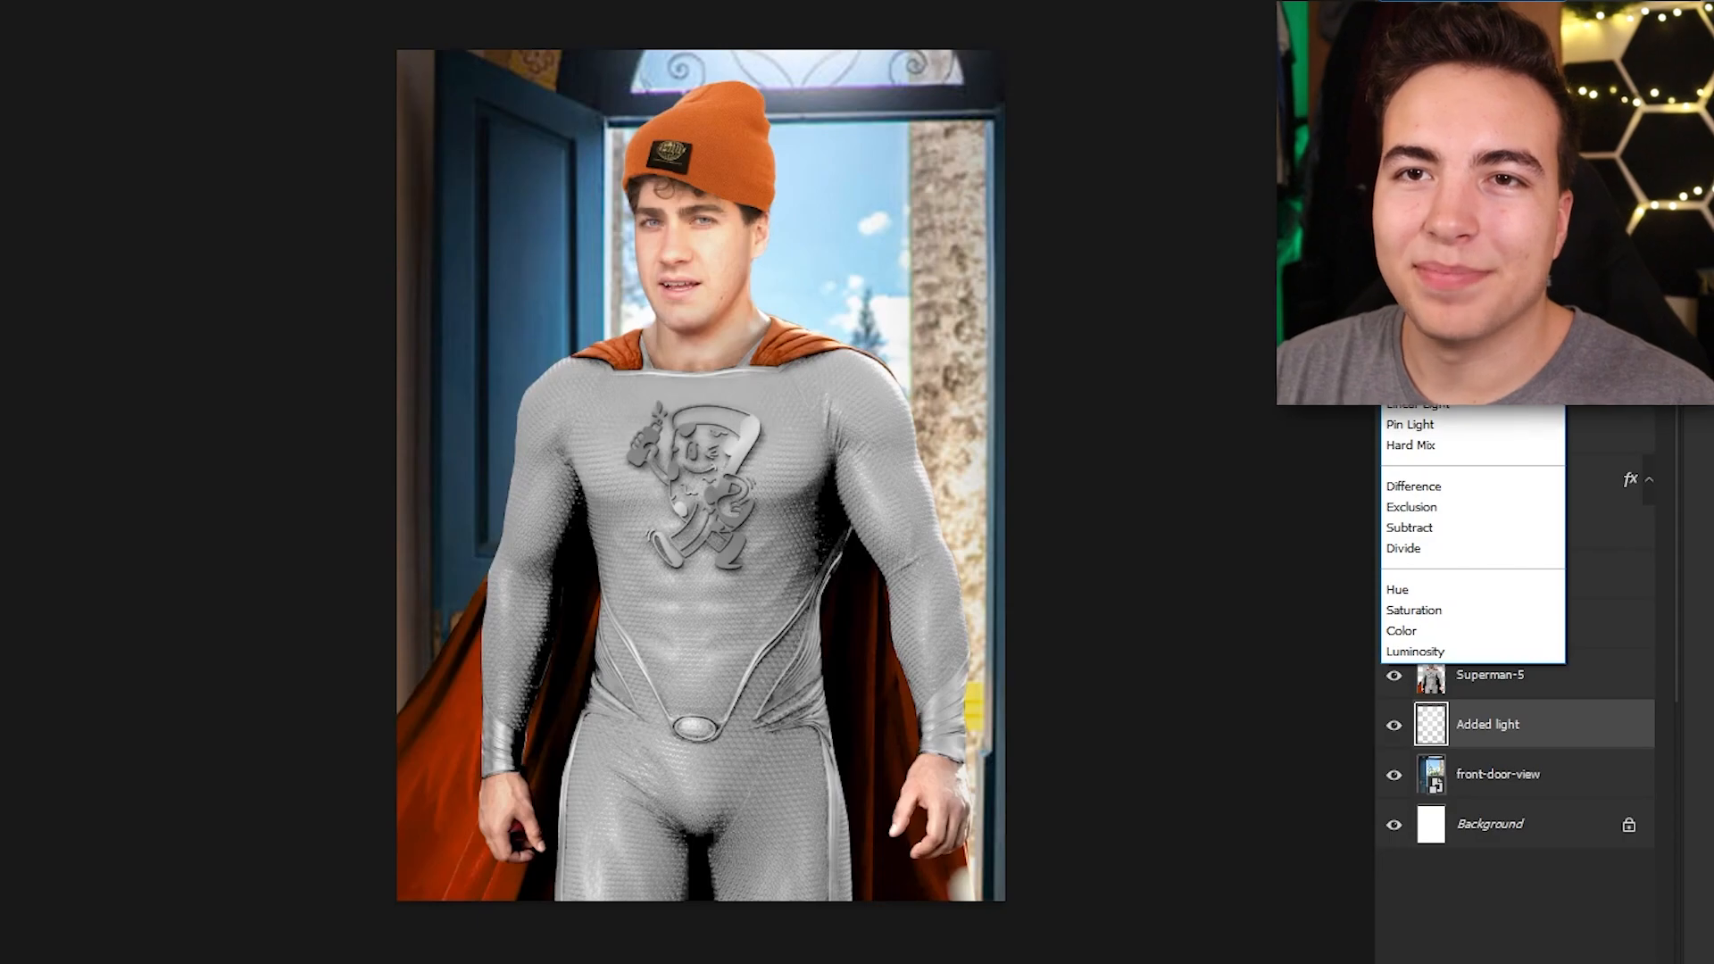
click(1410, 321)
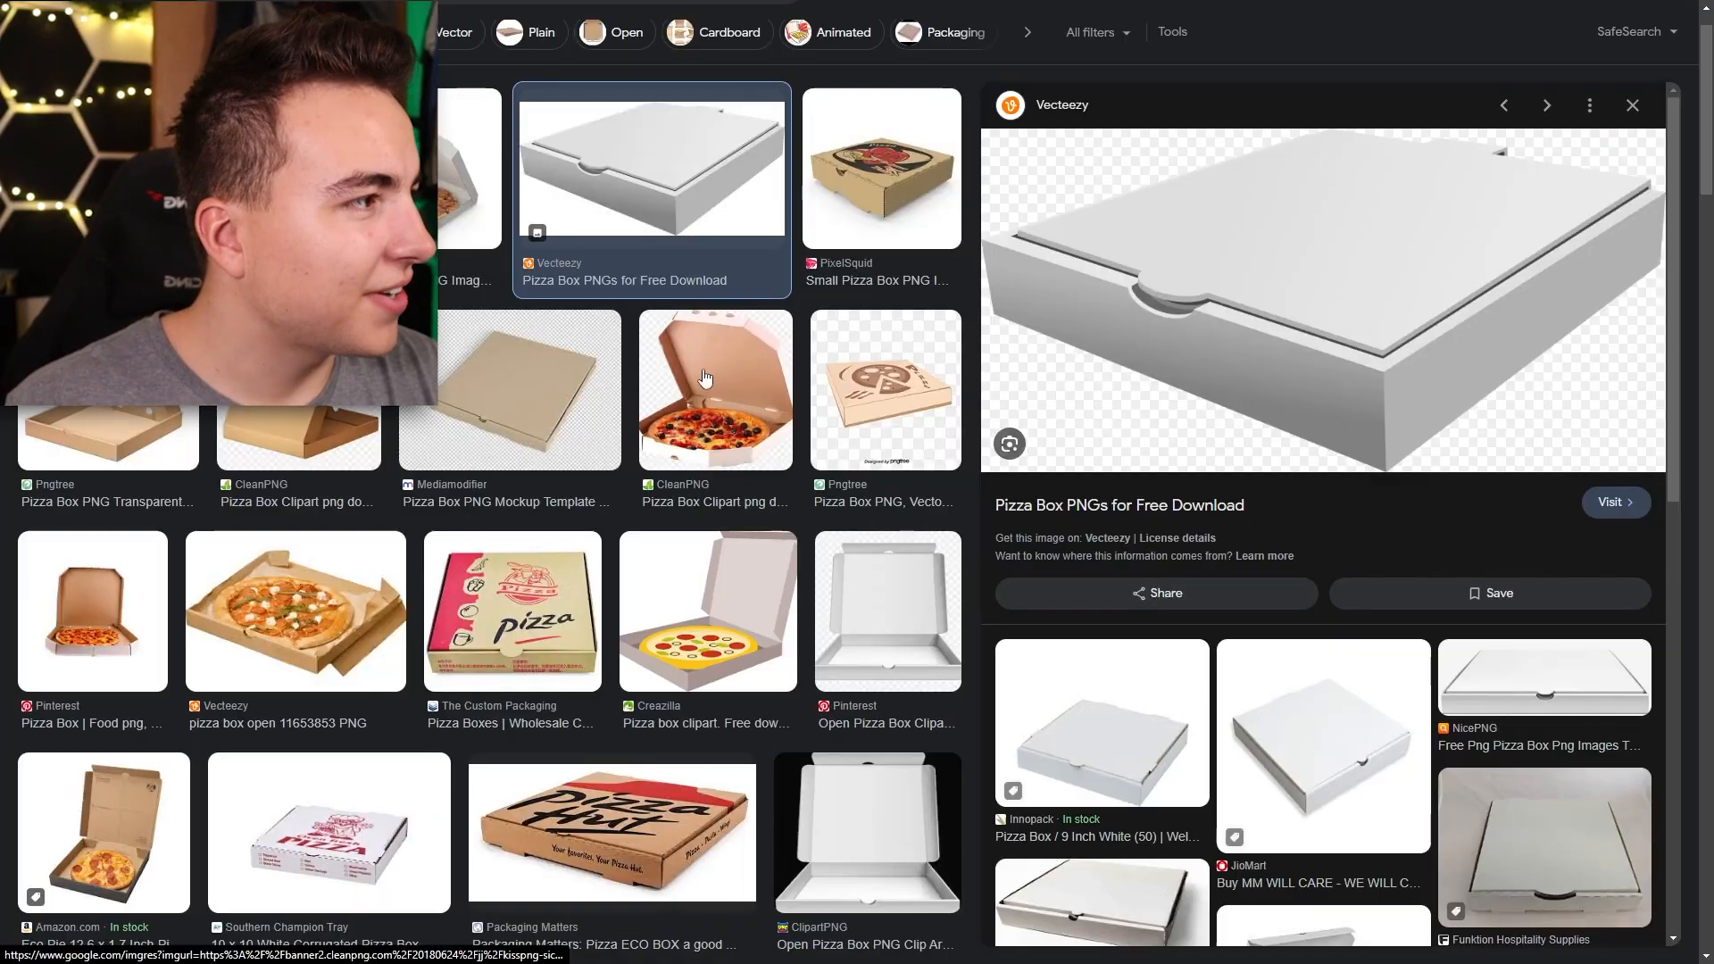
Copy the Vecteezy open pizza box image from the Google results and place it over the superhero's lower torso
click(295, 393)
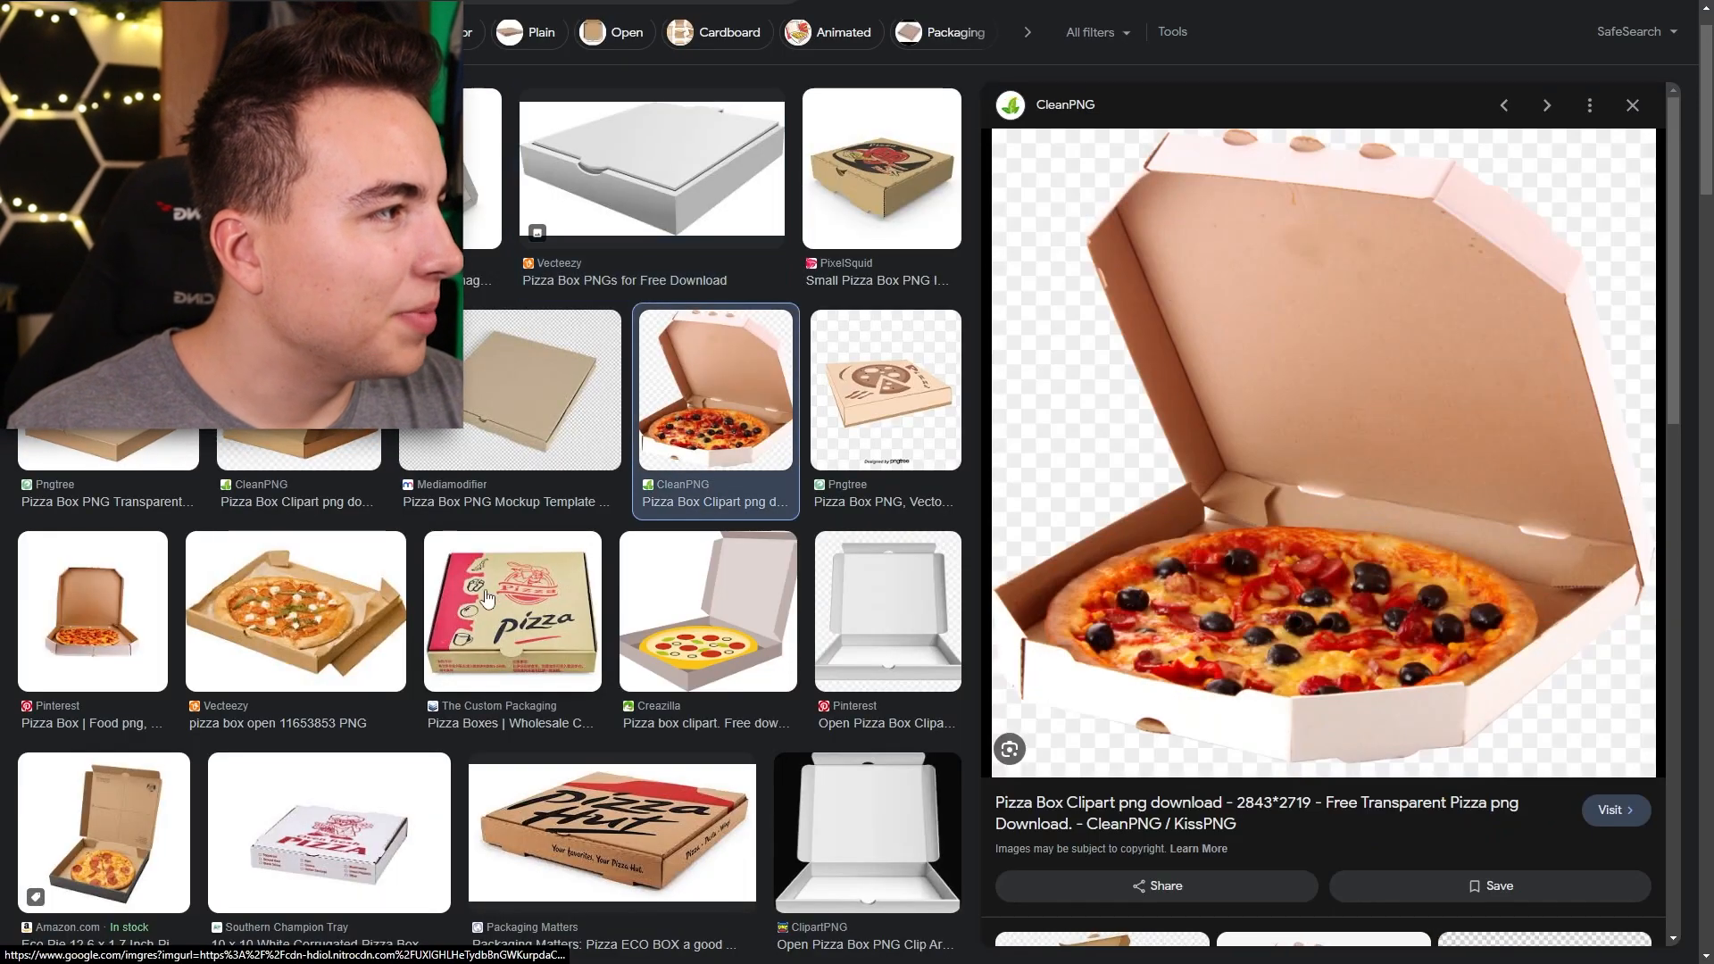
click(295, 611)
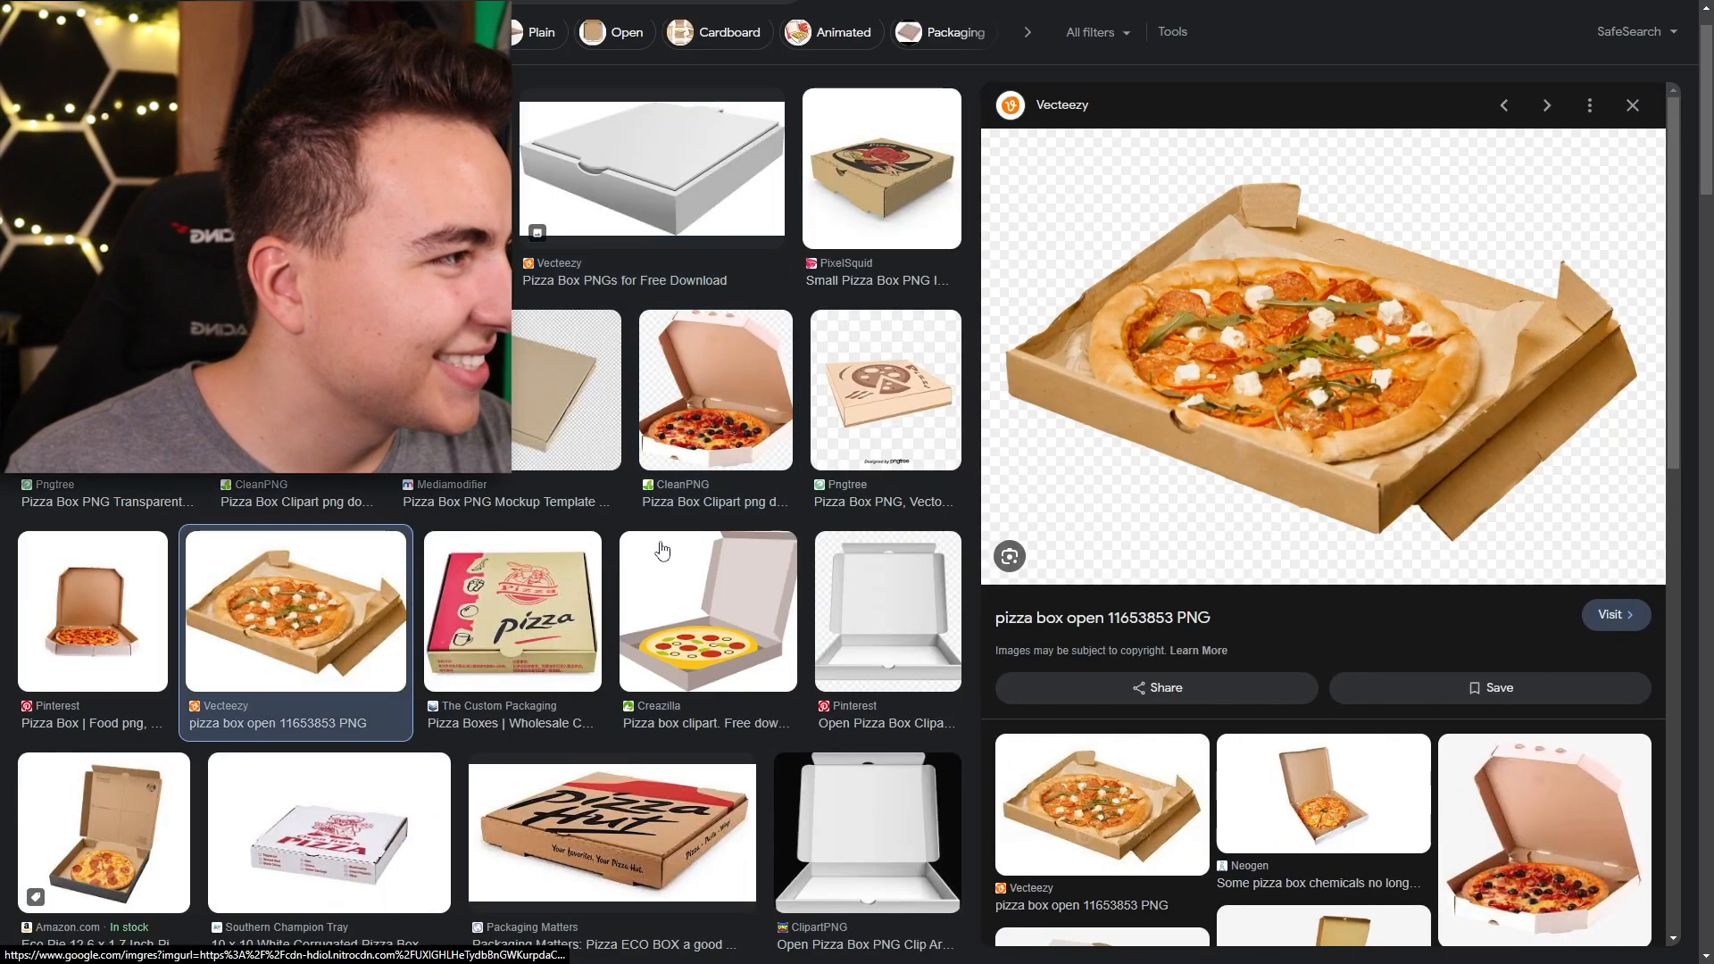
right_click(1319, 332)
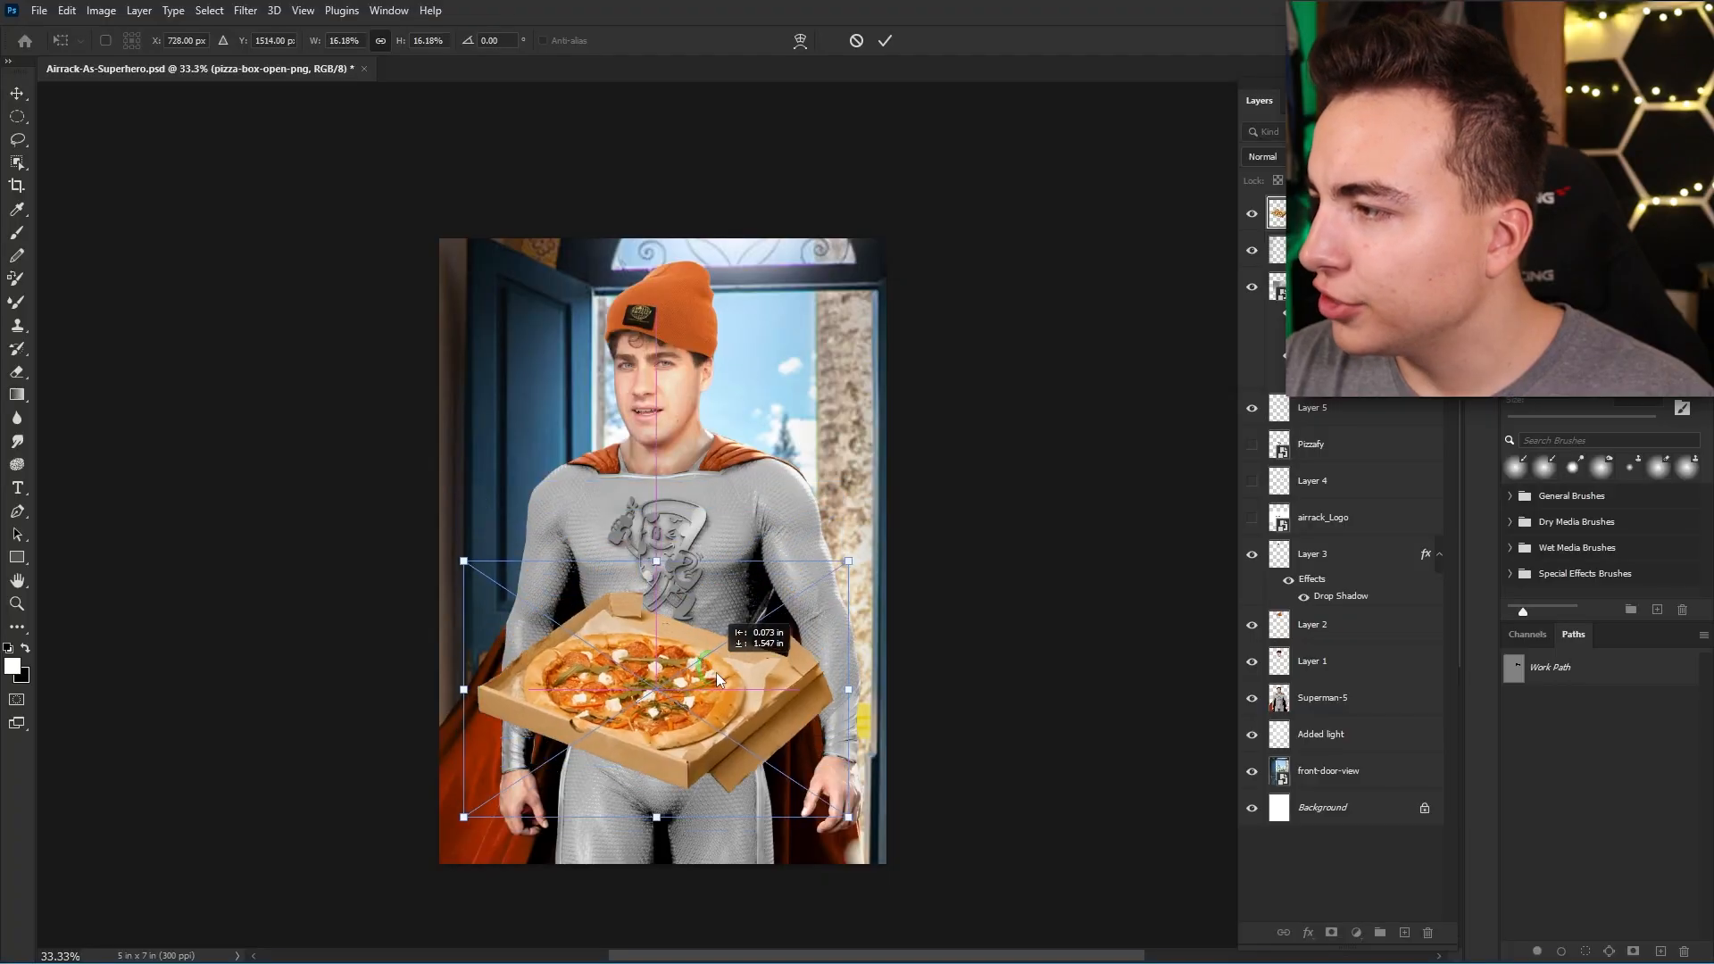
drag(715, 672, 711, 695)
drag(989, 447, 993, 449)
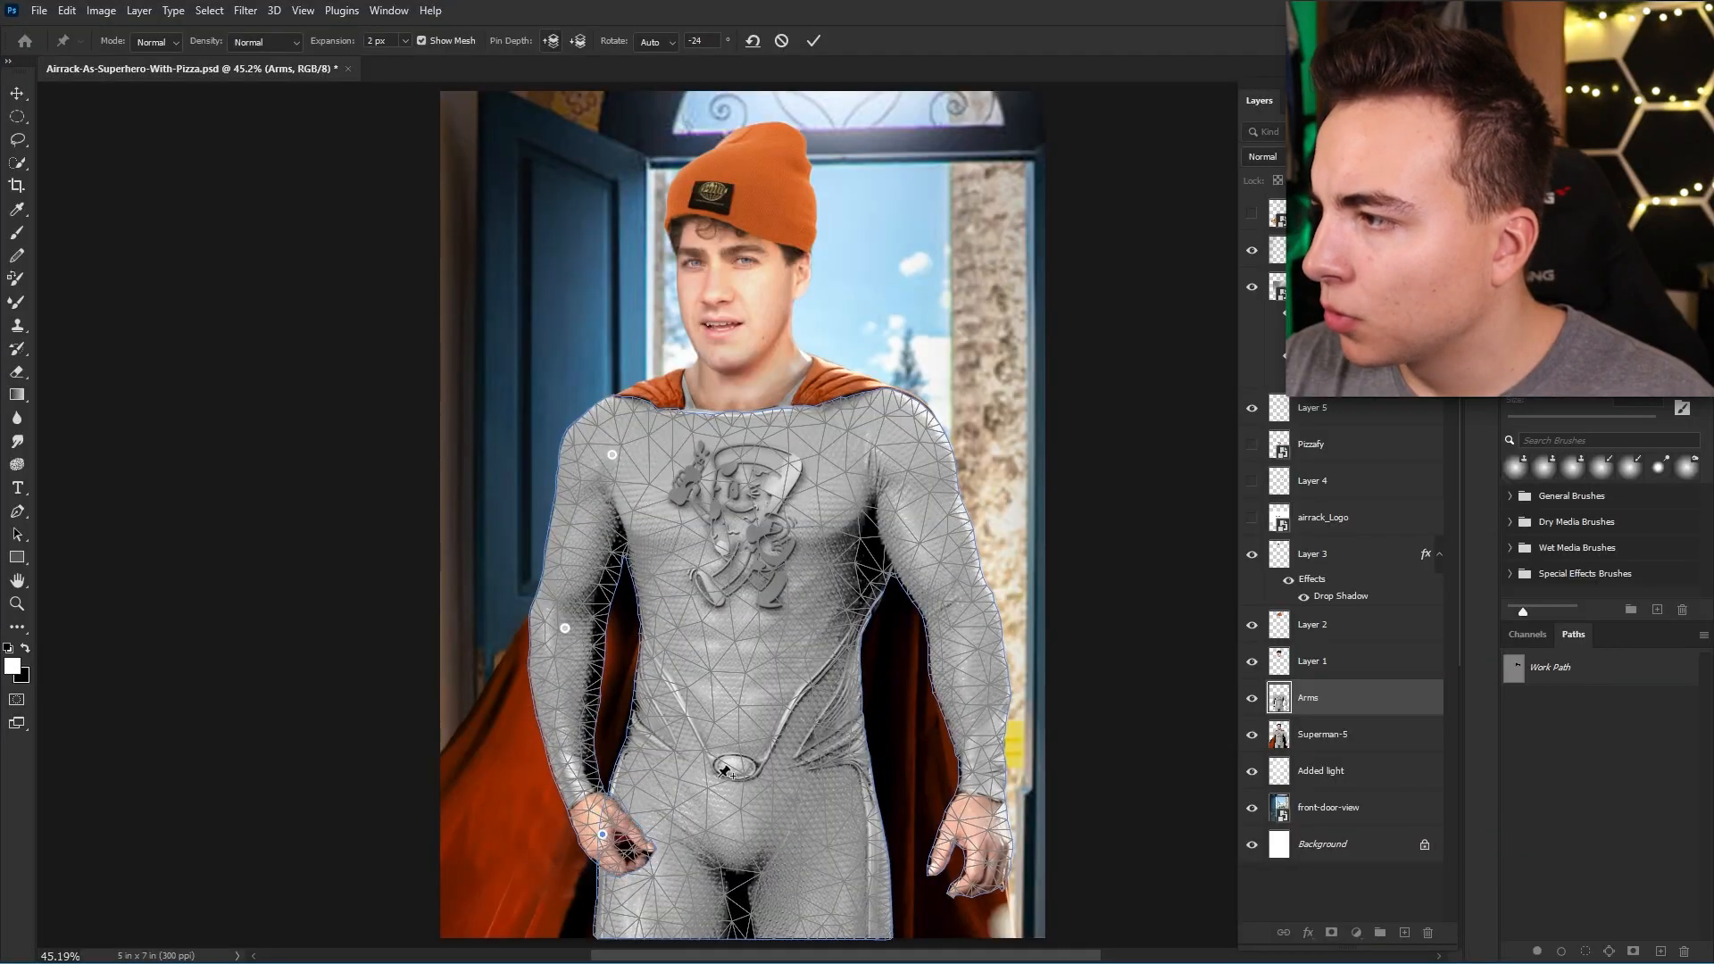
Bend the arm on the Arms layer inward with Puppet Warp to put the hand beneath the pizza box, and commit the box's placement
drag(603, 833, 631, 832)
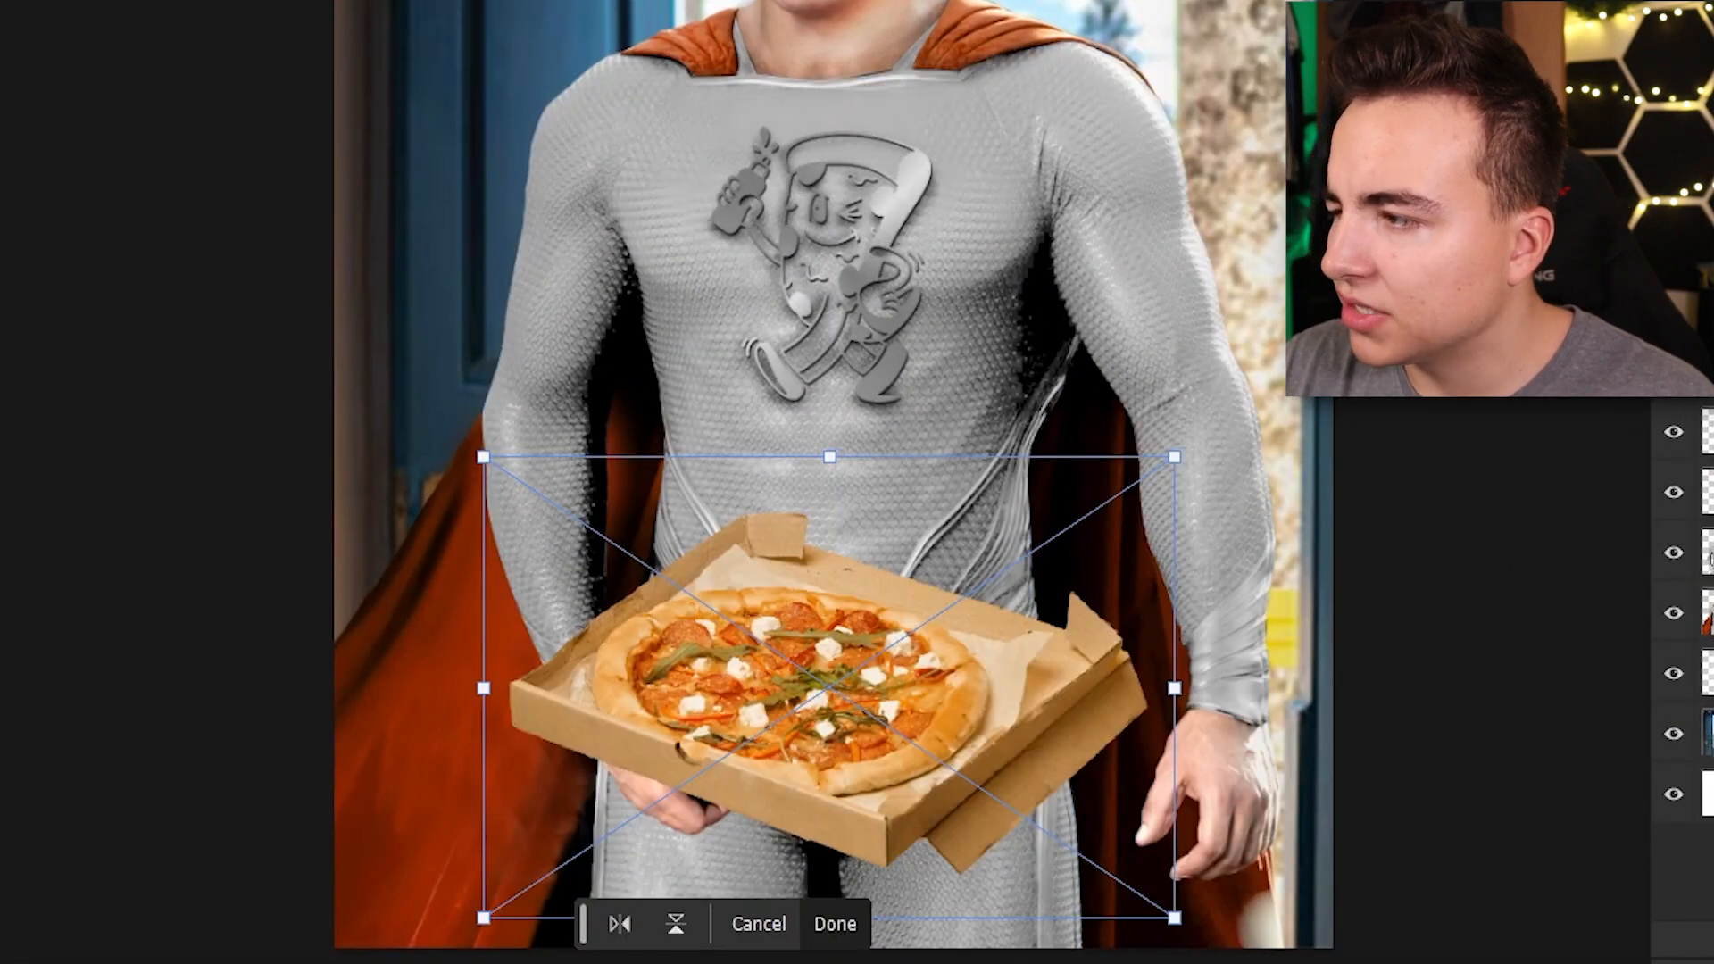
key(Return)
drag(1110, 798, 1074, 485)
drag(1021, 298, 1031, 527)
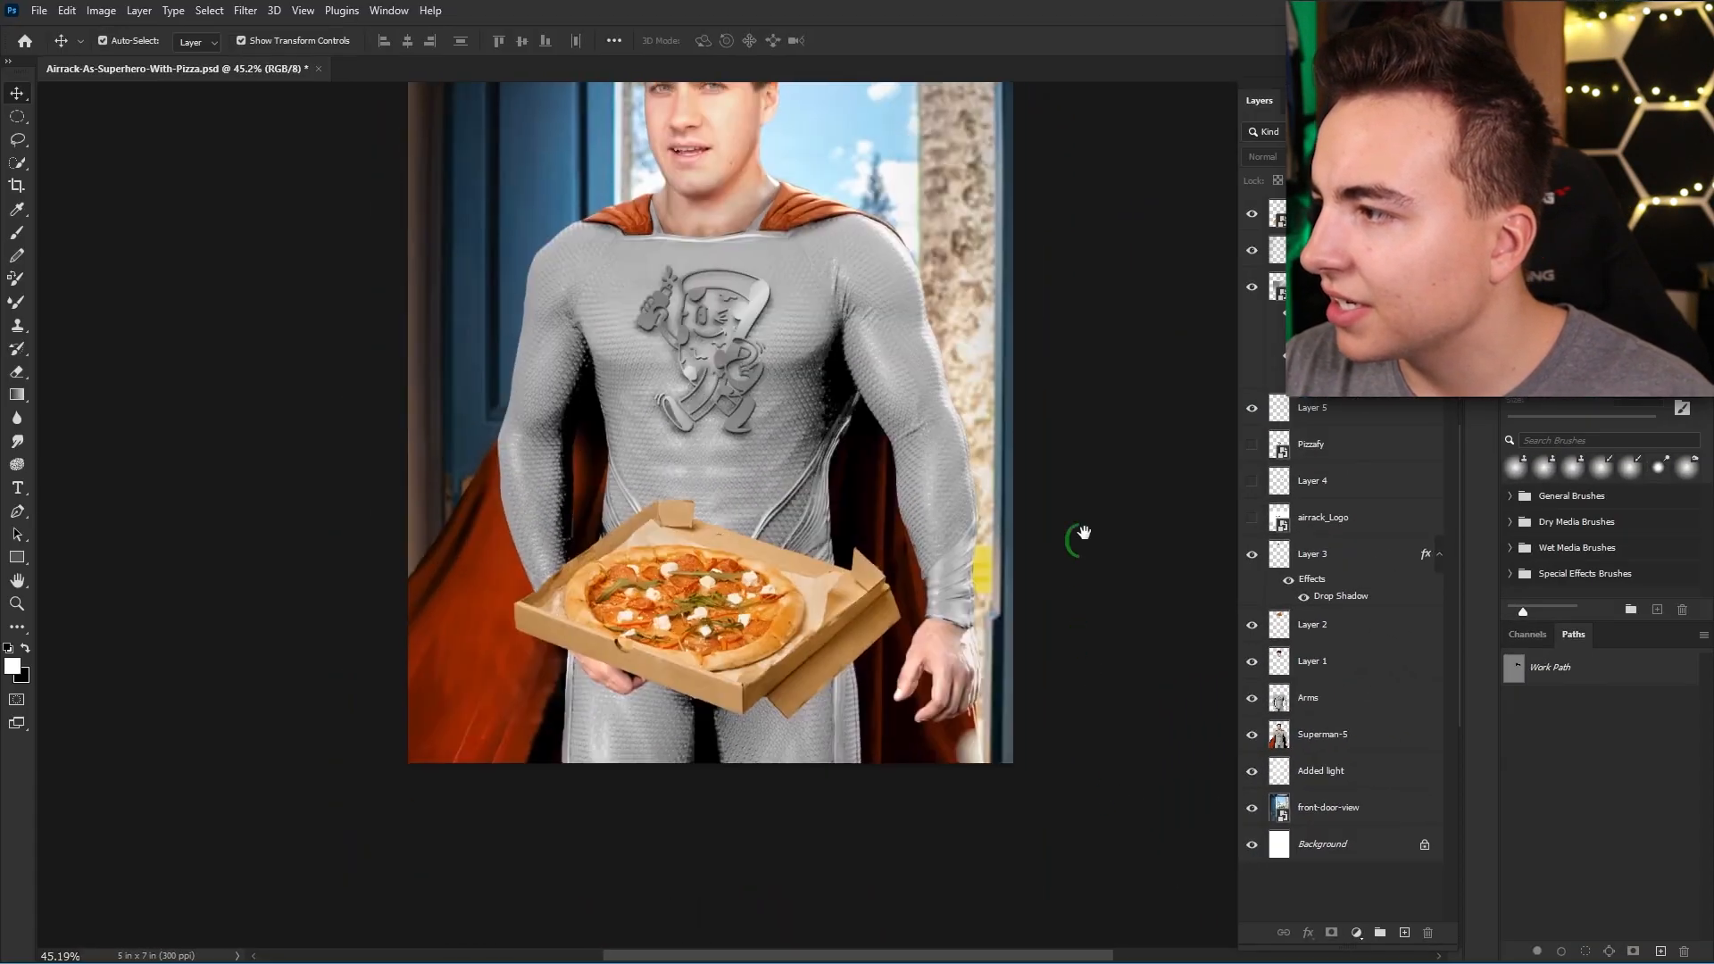
drag(1007, 434, 1004, 505)
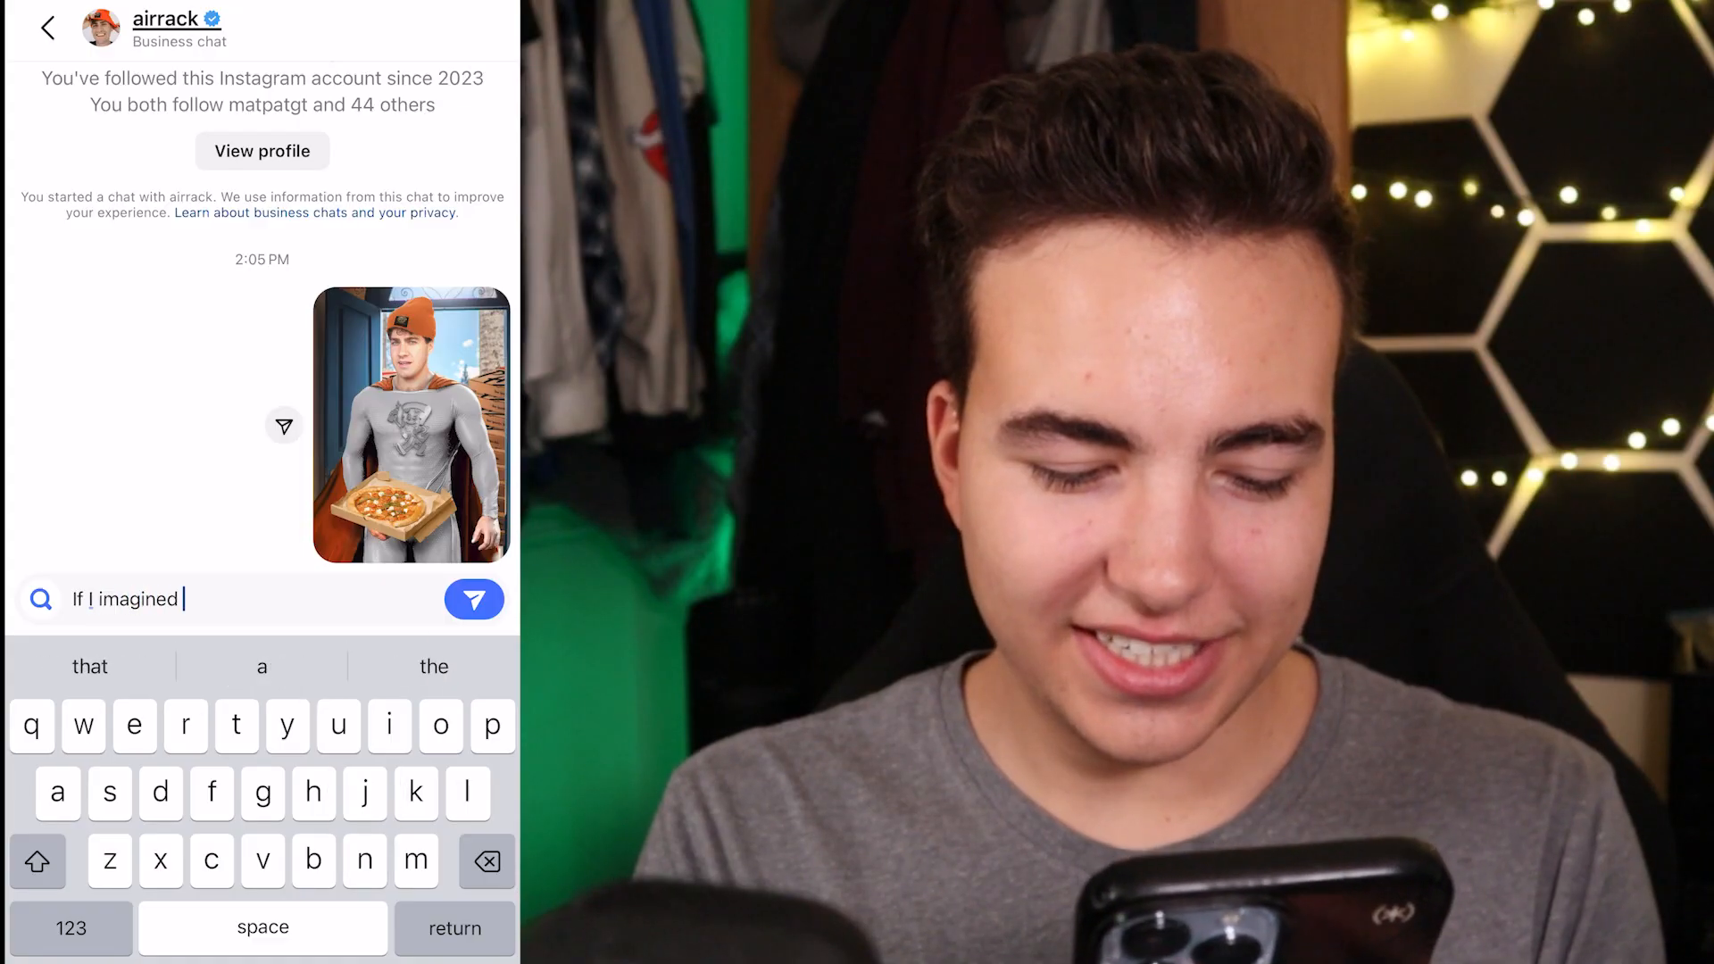
Send Airrack the Instagram message "If I imagined you as a superhero, this is what it would be. Thoughts?? Lol"
text(you as a superhero, this is what it would be )
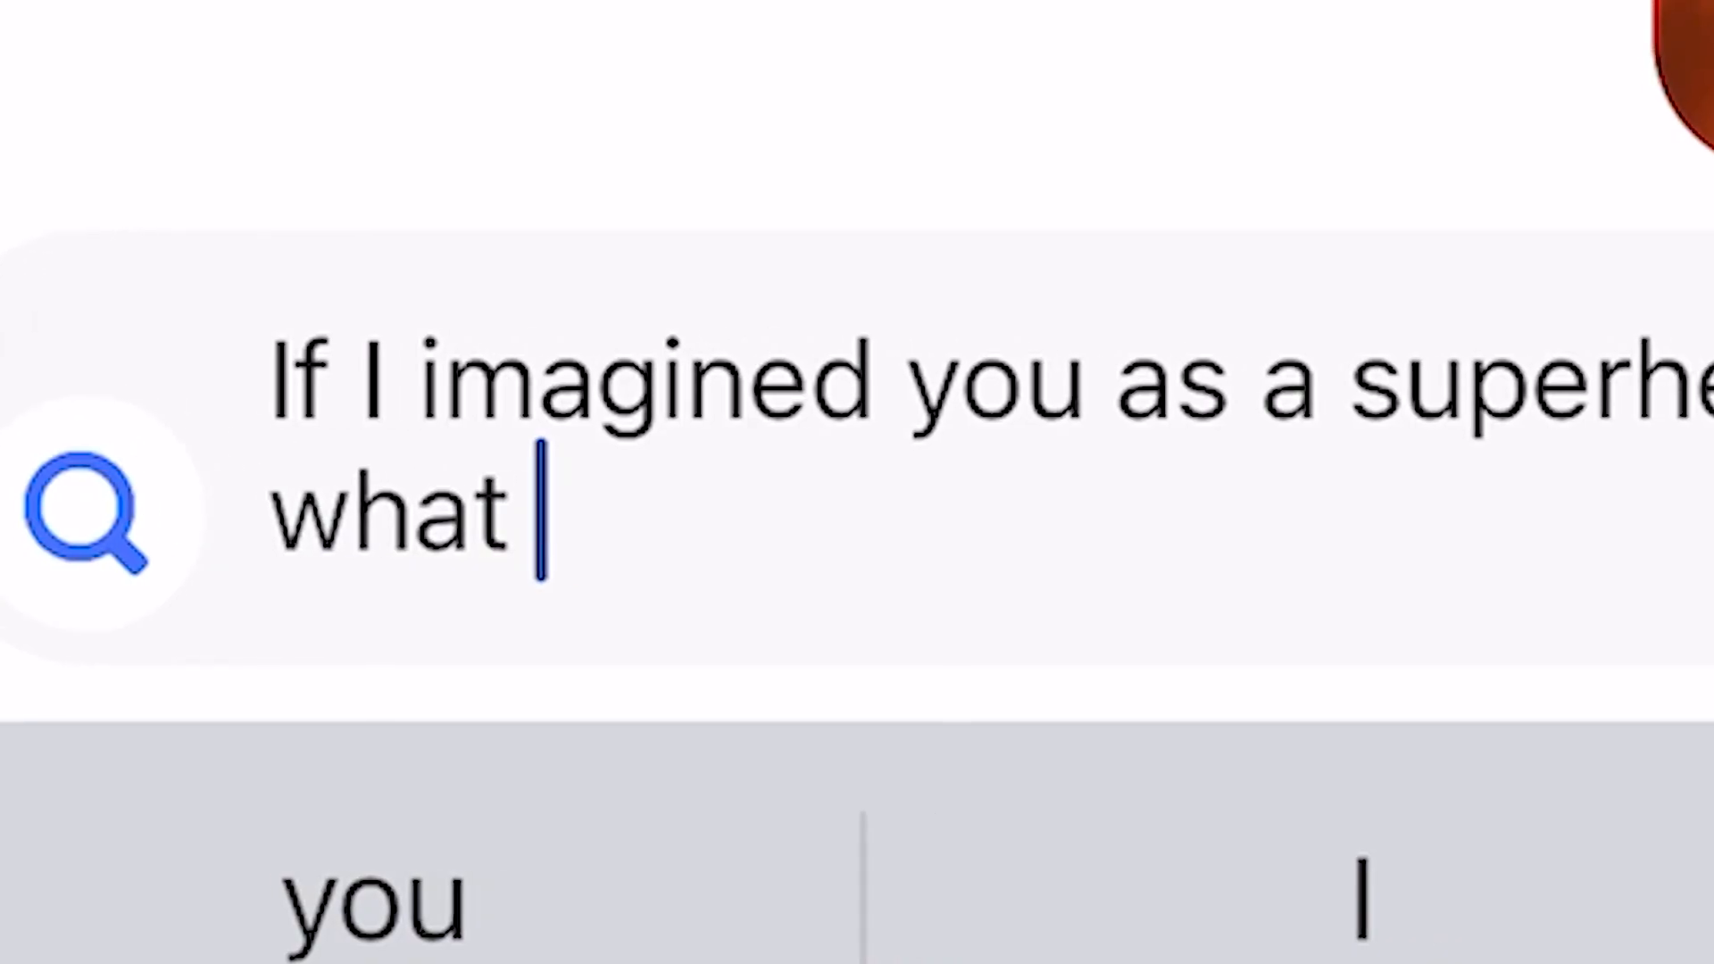
text(. Thoughts)
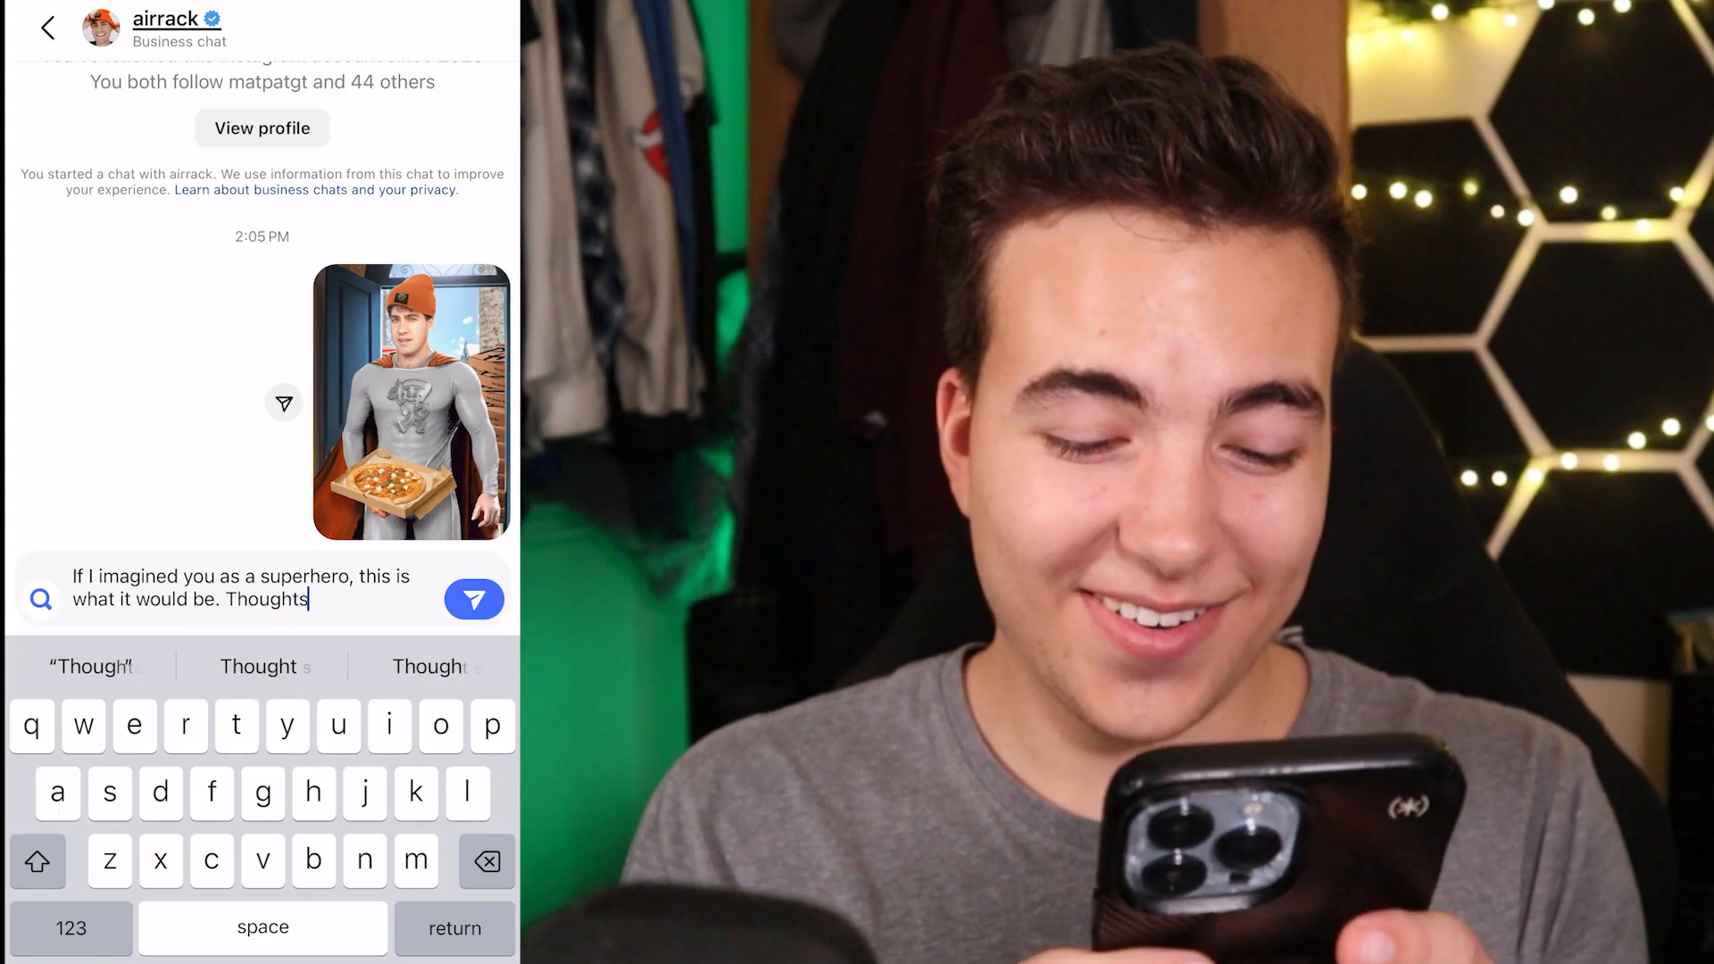
text(?? )
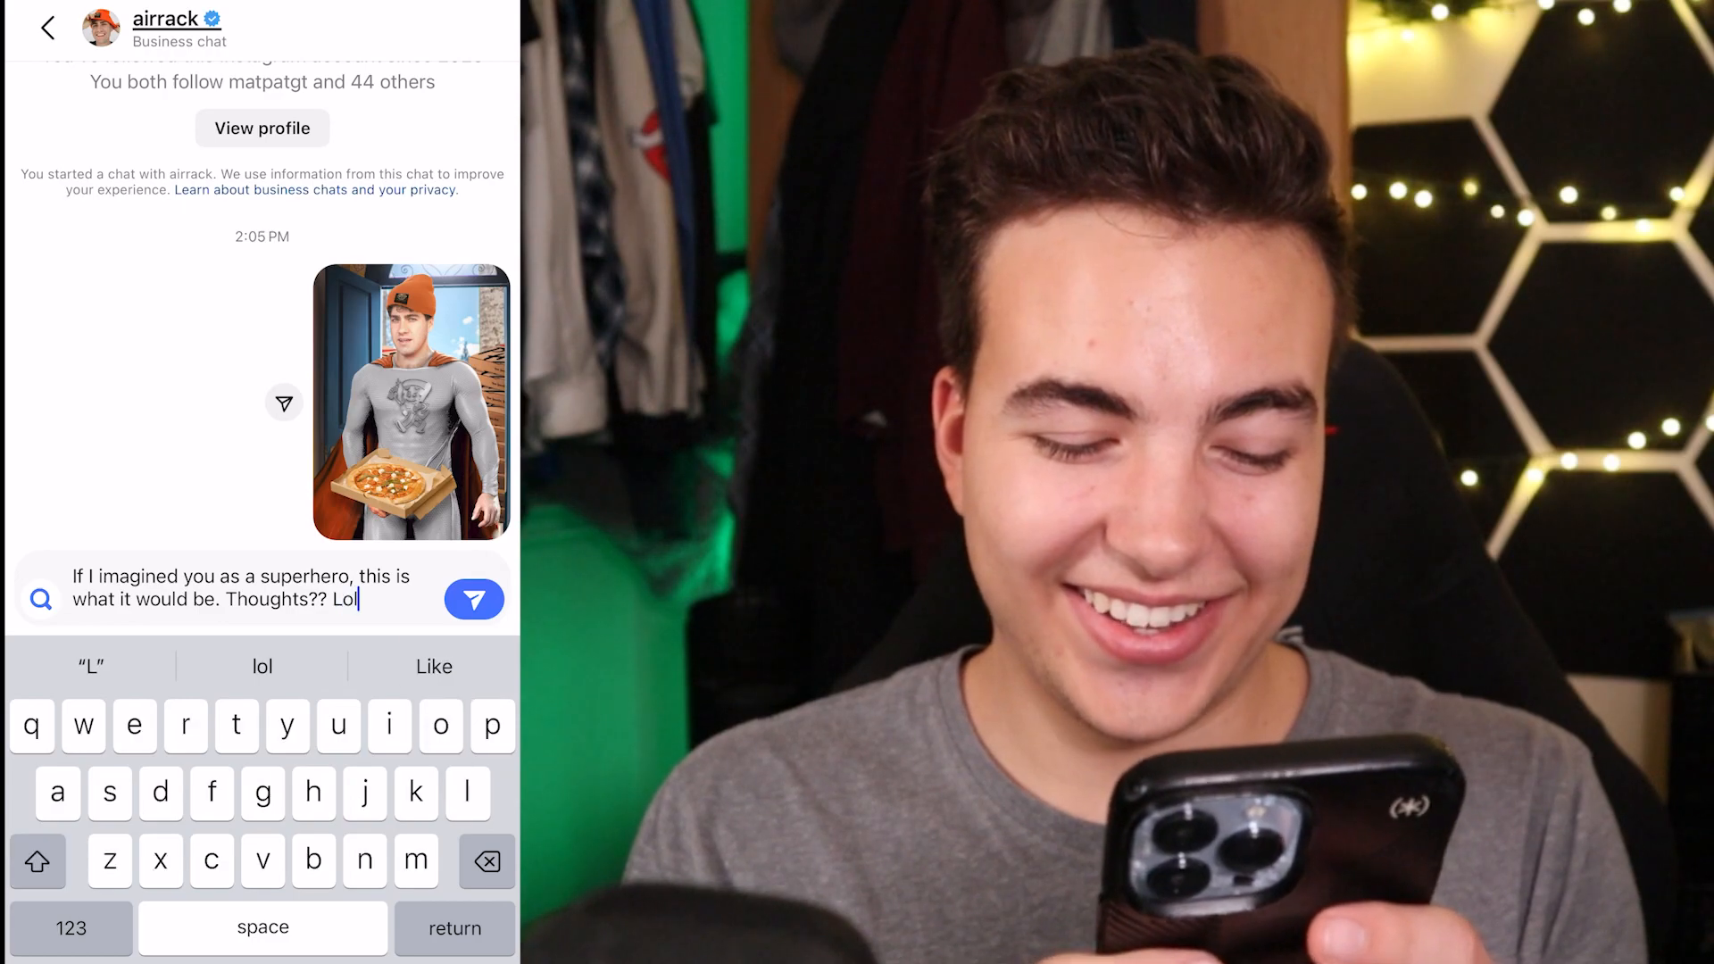
text(lol)
click(474, 599)
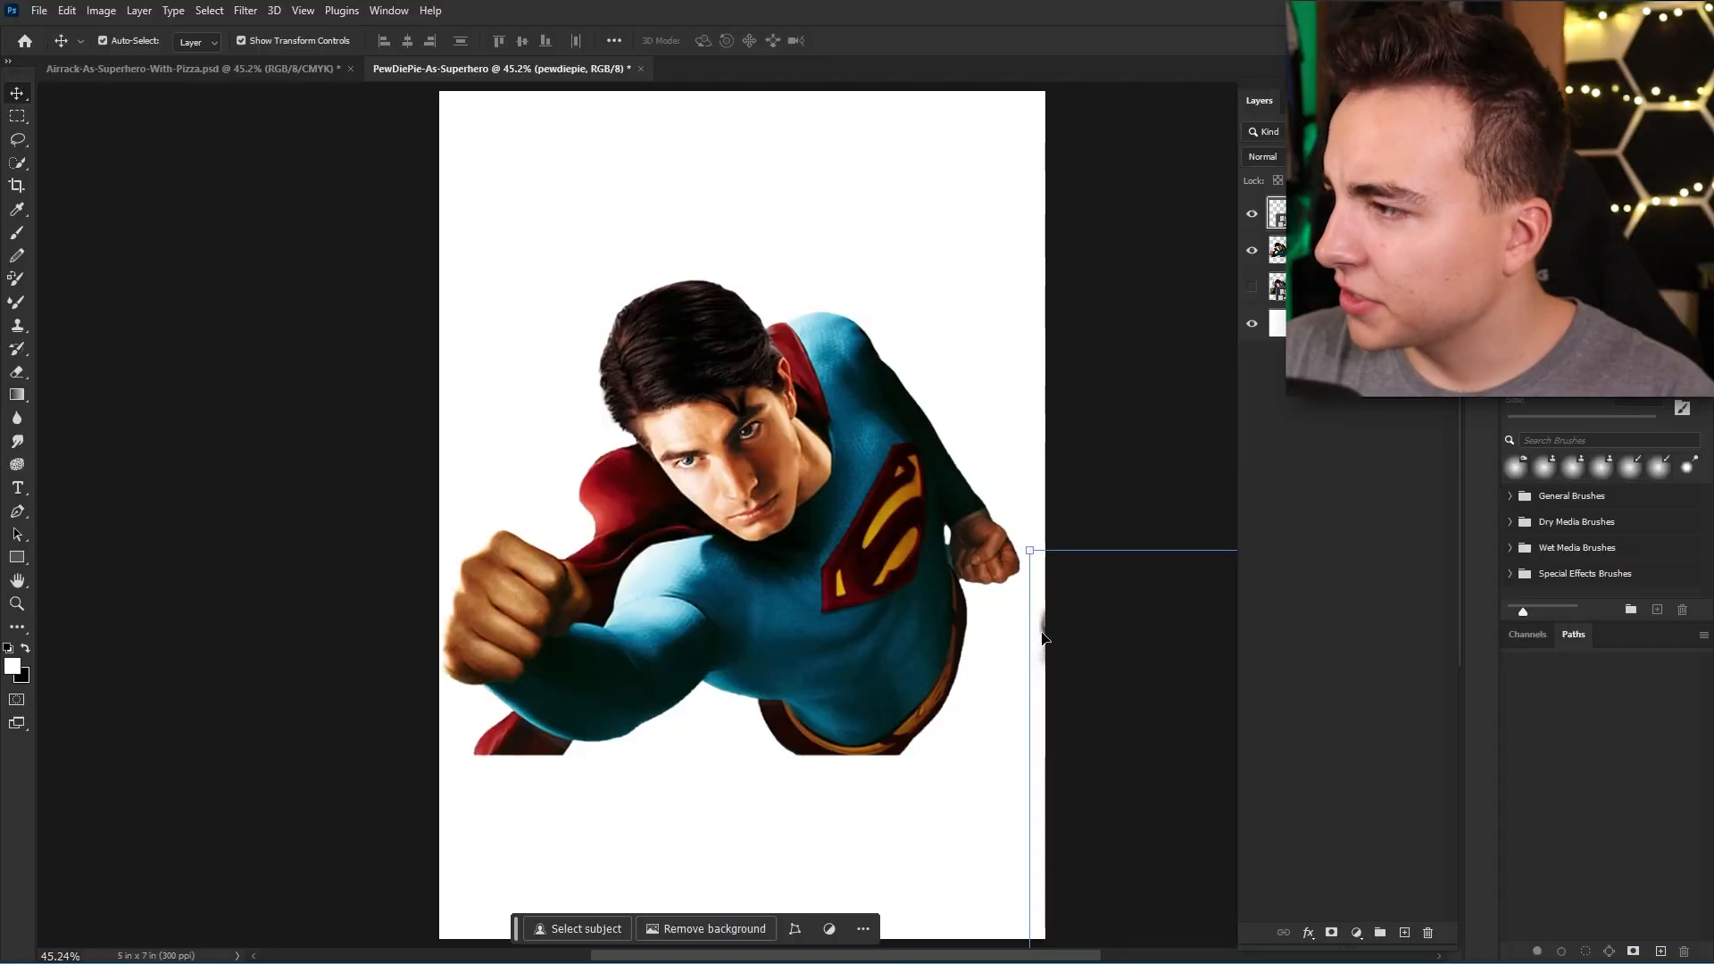
Position PewDiePie's head over Superman's, tilt it about -3.3 degrees and scale it to about 109.5%
drag(714, 375, 623, 398)
mouse_move(431, 316)
mouse_down()
mouse_move(357, 338)
mouse_move(454, 294)
mouse_up()
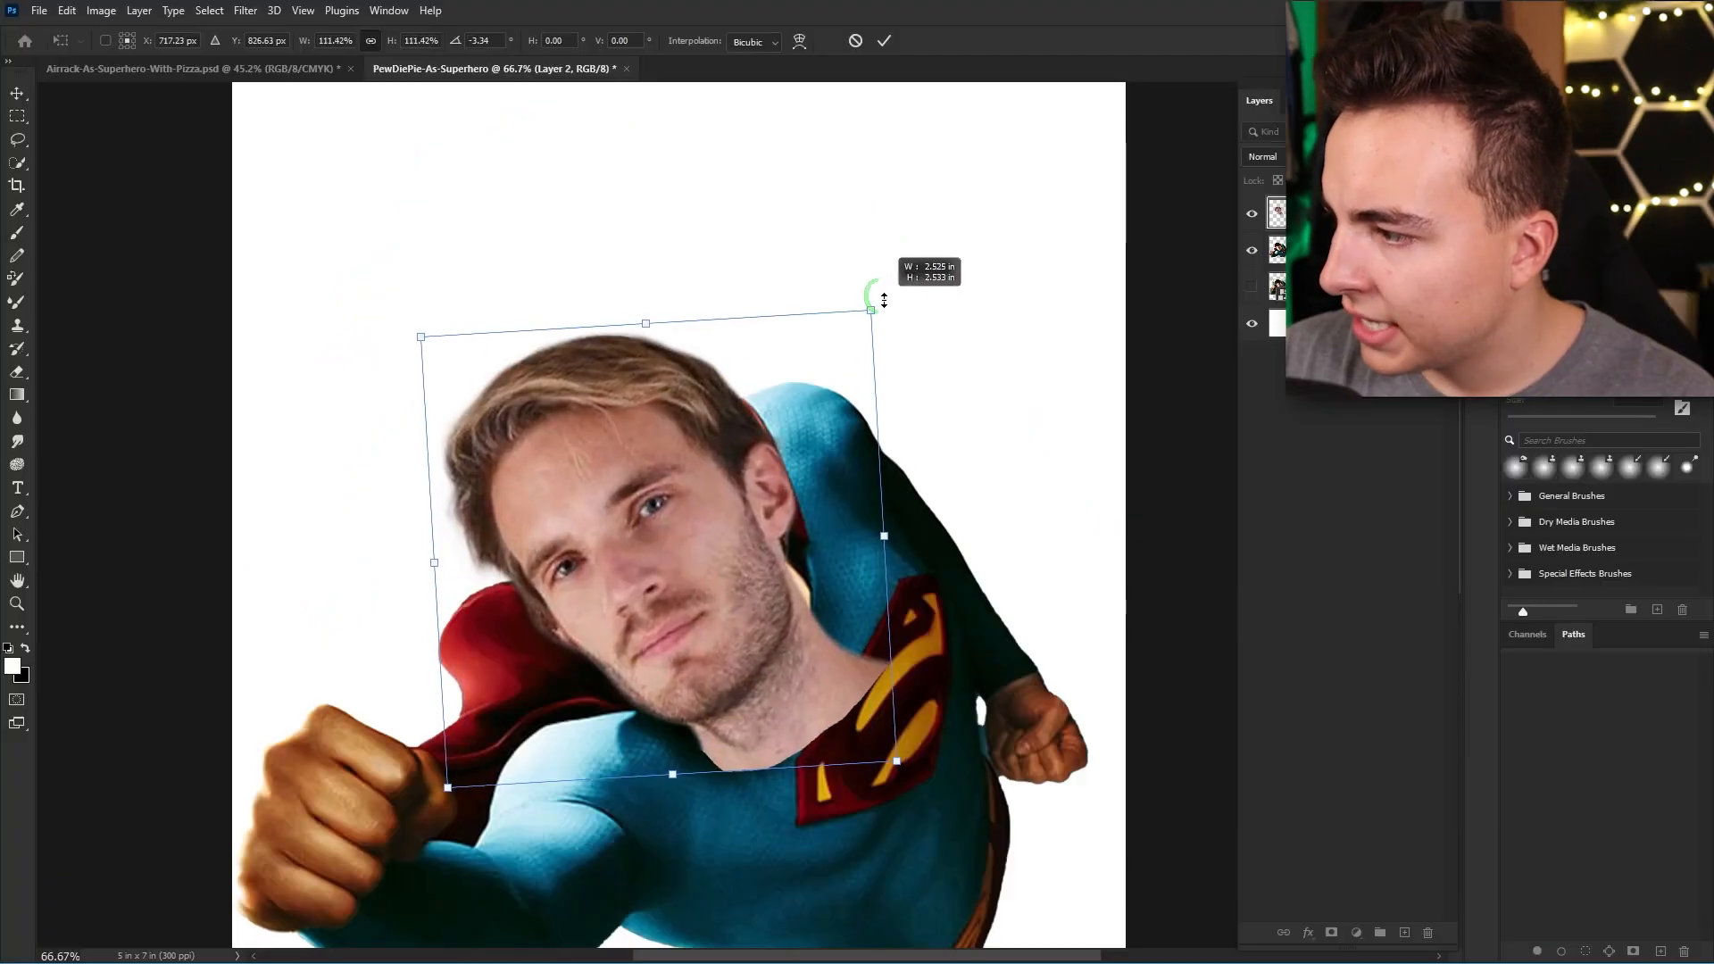
drag(881, 298, 878, 302)
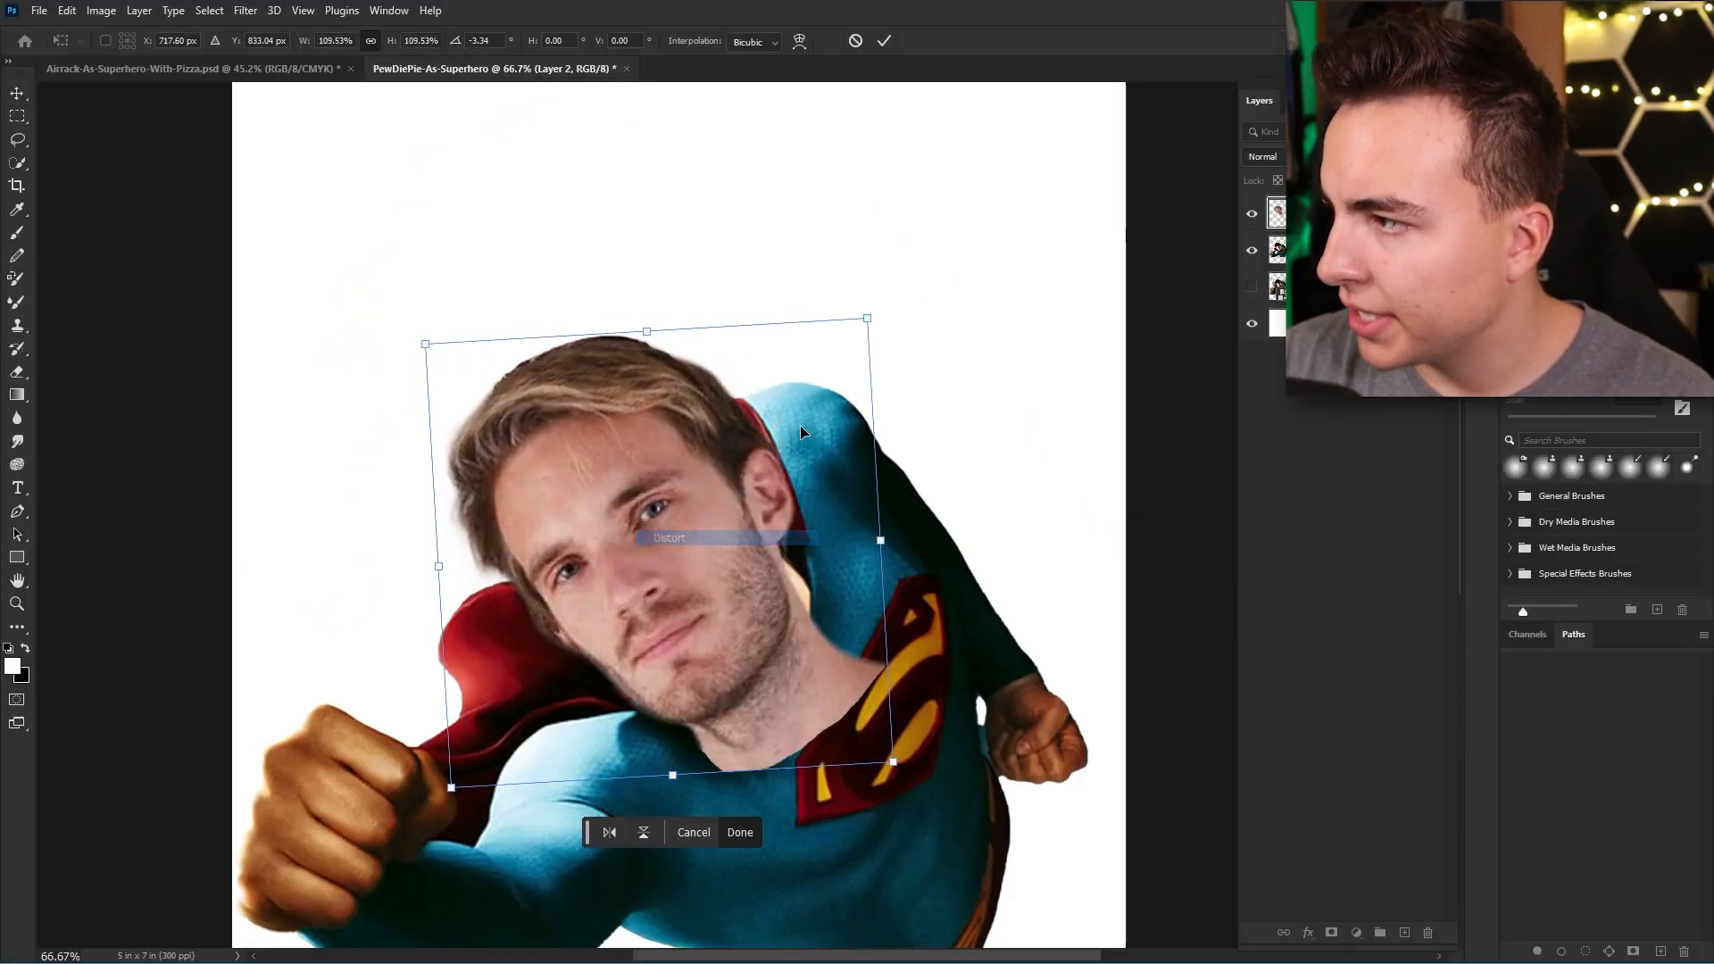
Lasso the Superman chest emblem and fill the selection with the surrounding blue suit texture
drag(939, 559, 828, 844)
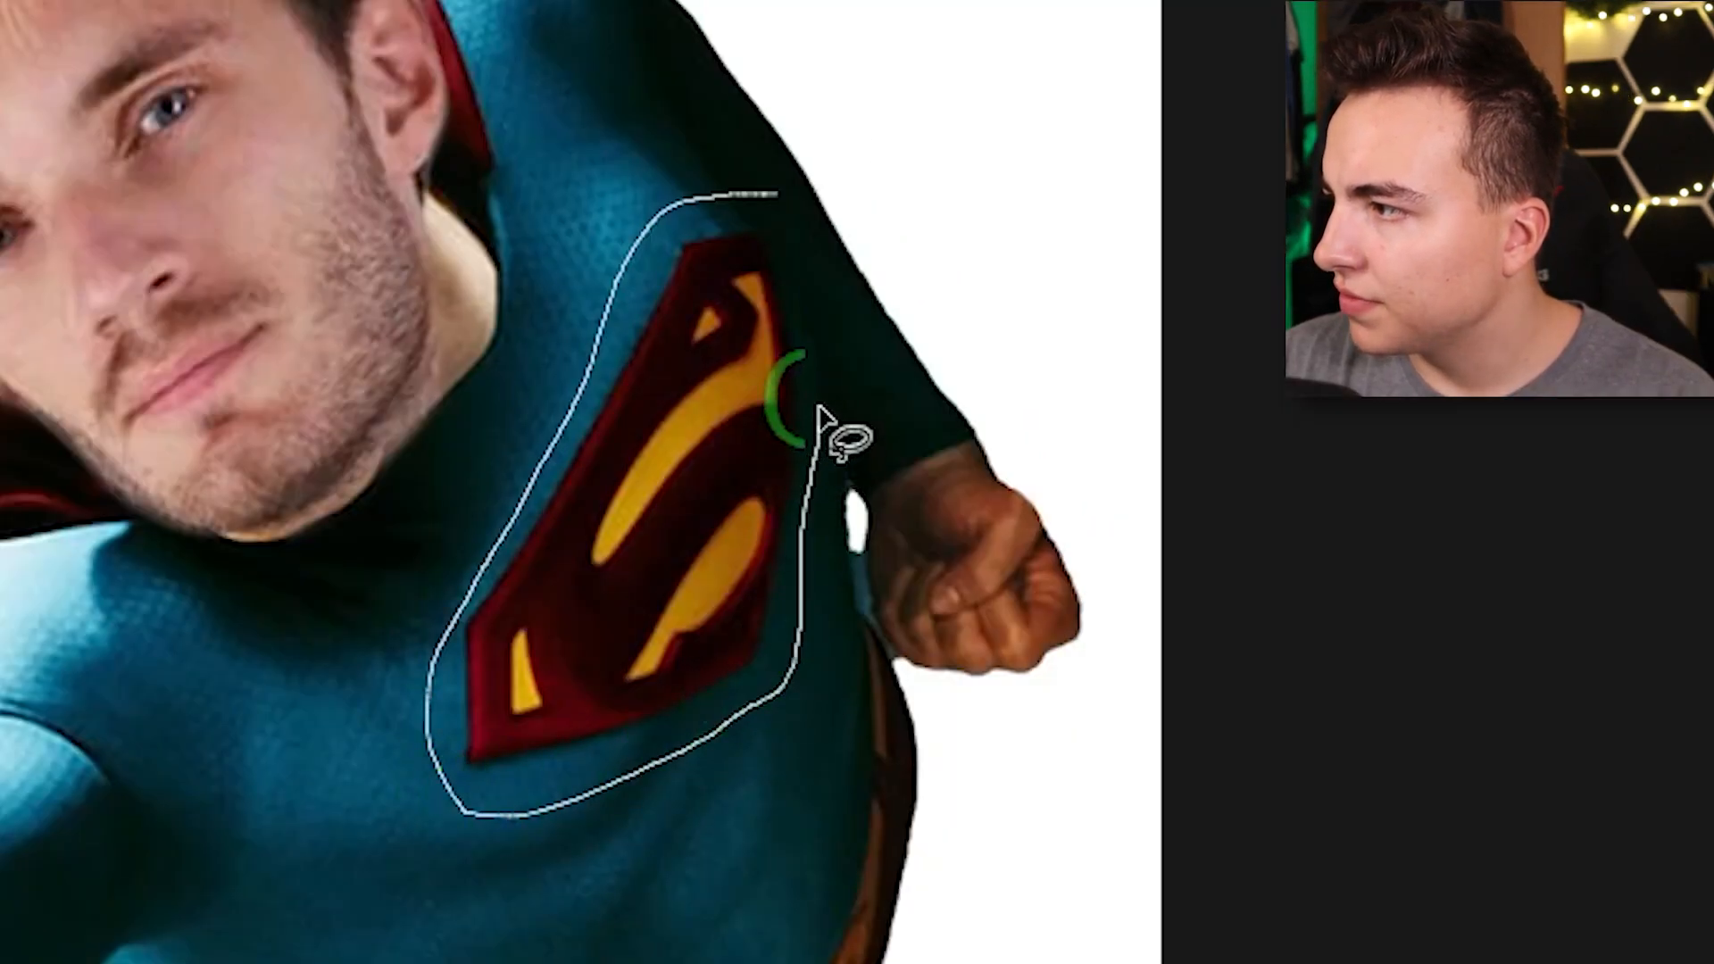
drag(820, 412, 776, 196)
right_click(759, 696)
click(785, 946)
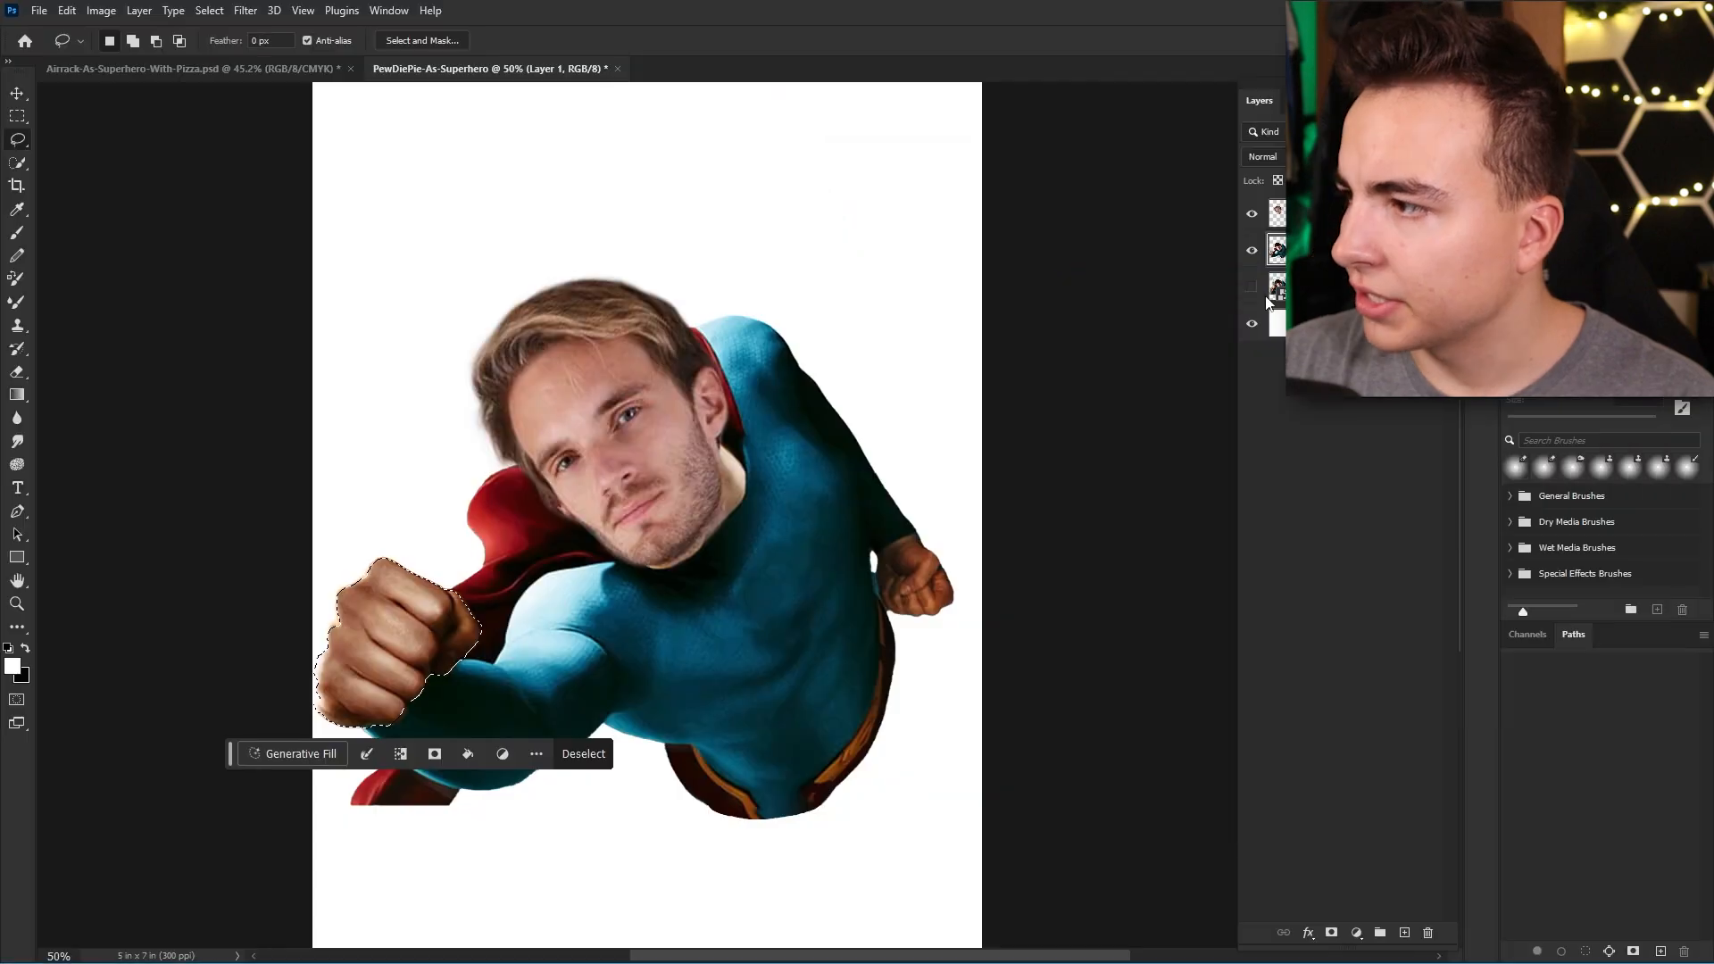
Adjust the tones of the selected hands on Layer 1 with Curves and Levels, setting the Levels midtone input to 1.40
key(ctrl+m)
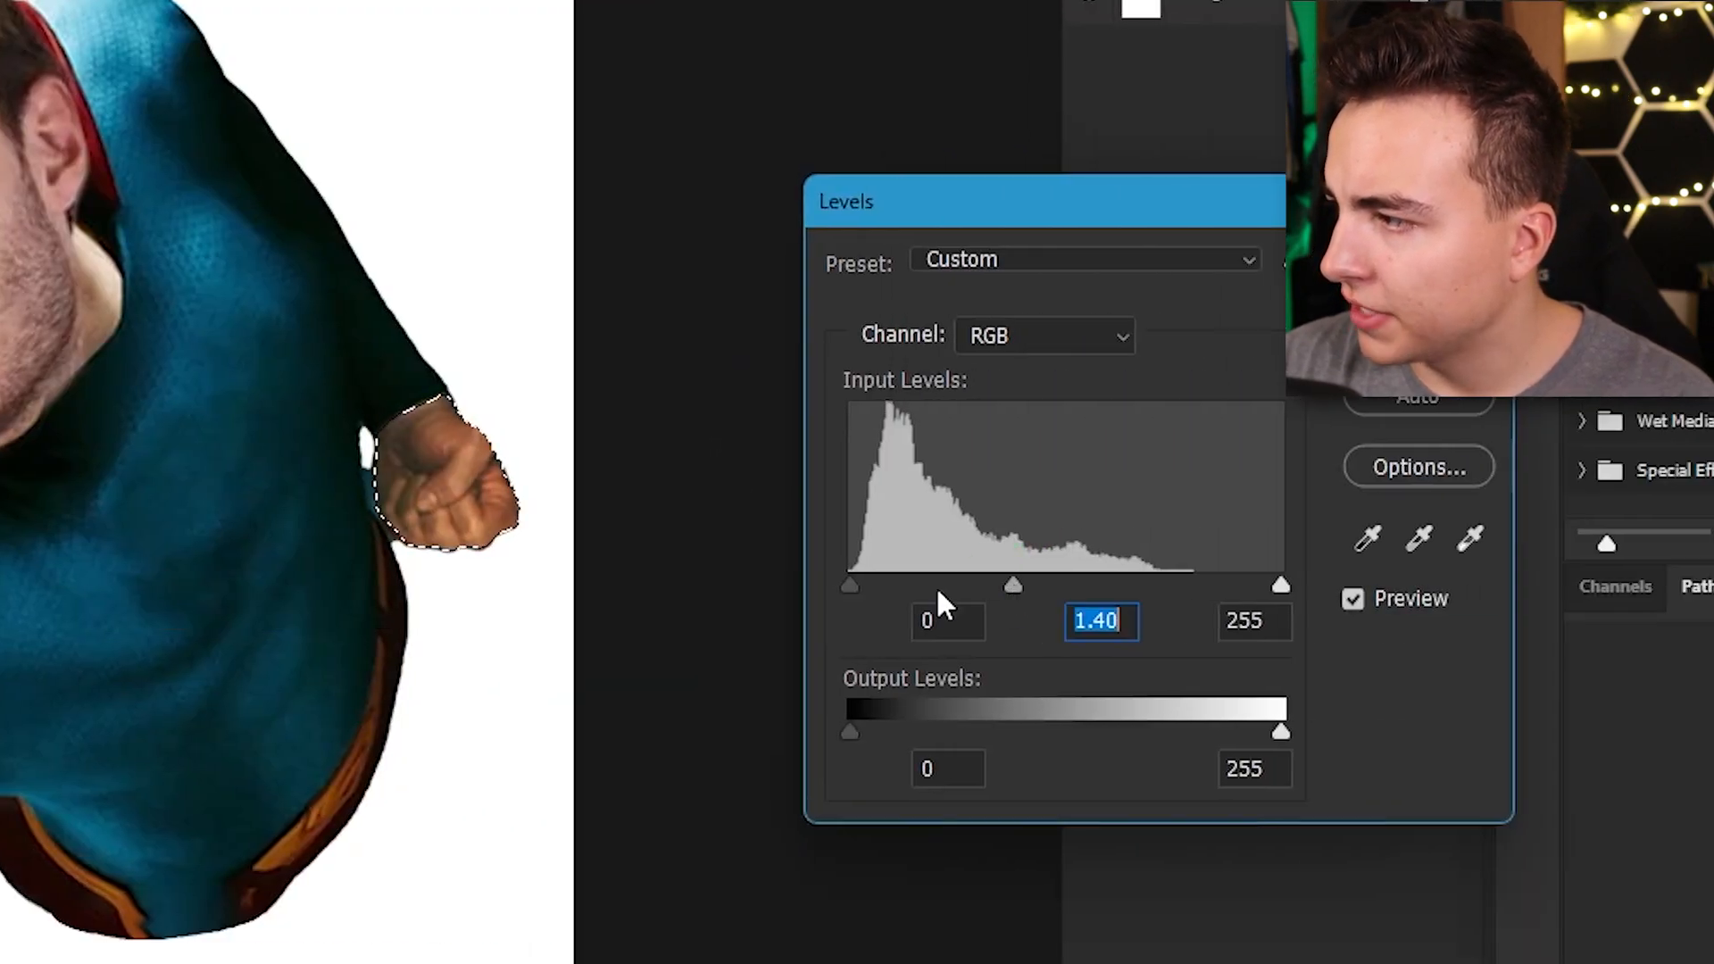
key(ctrl+m)
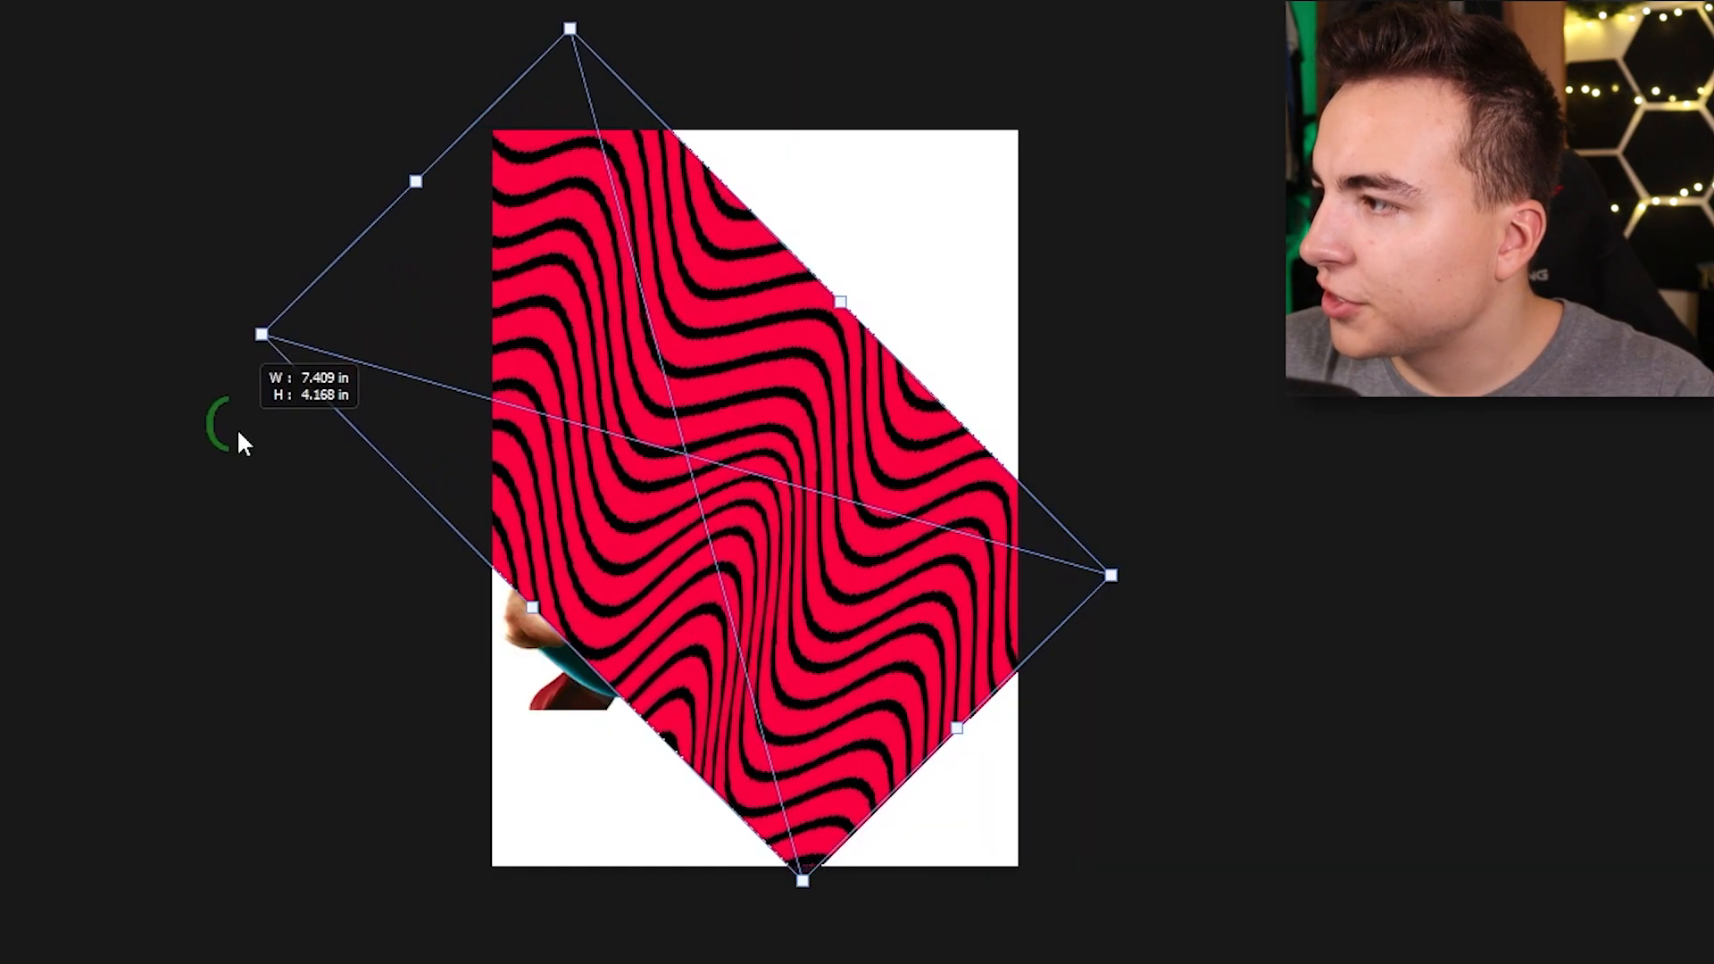
Scale the rotated pewdiepie-texture image across the suit and set its blend mode to Color
drag(238, 444, 1192, 582)
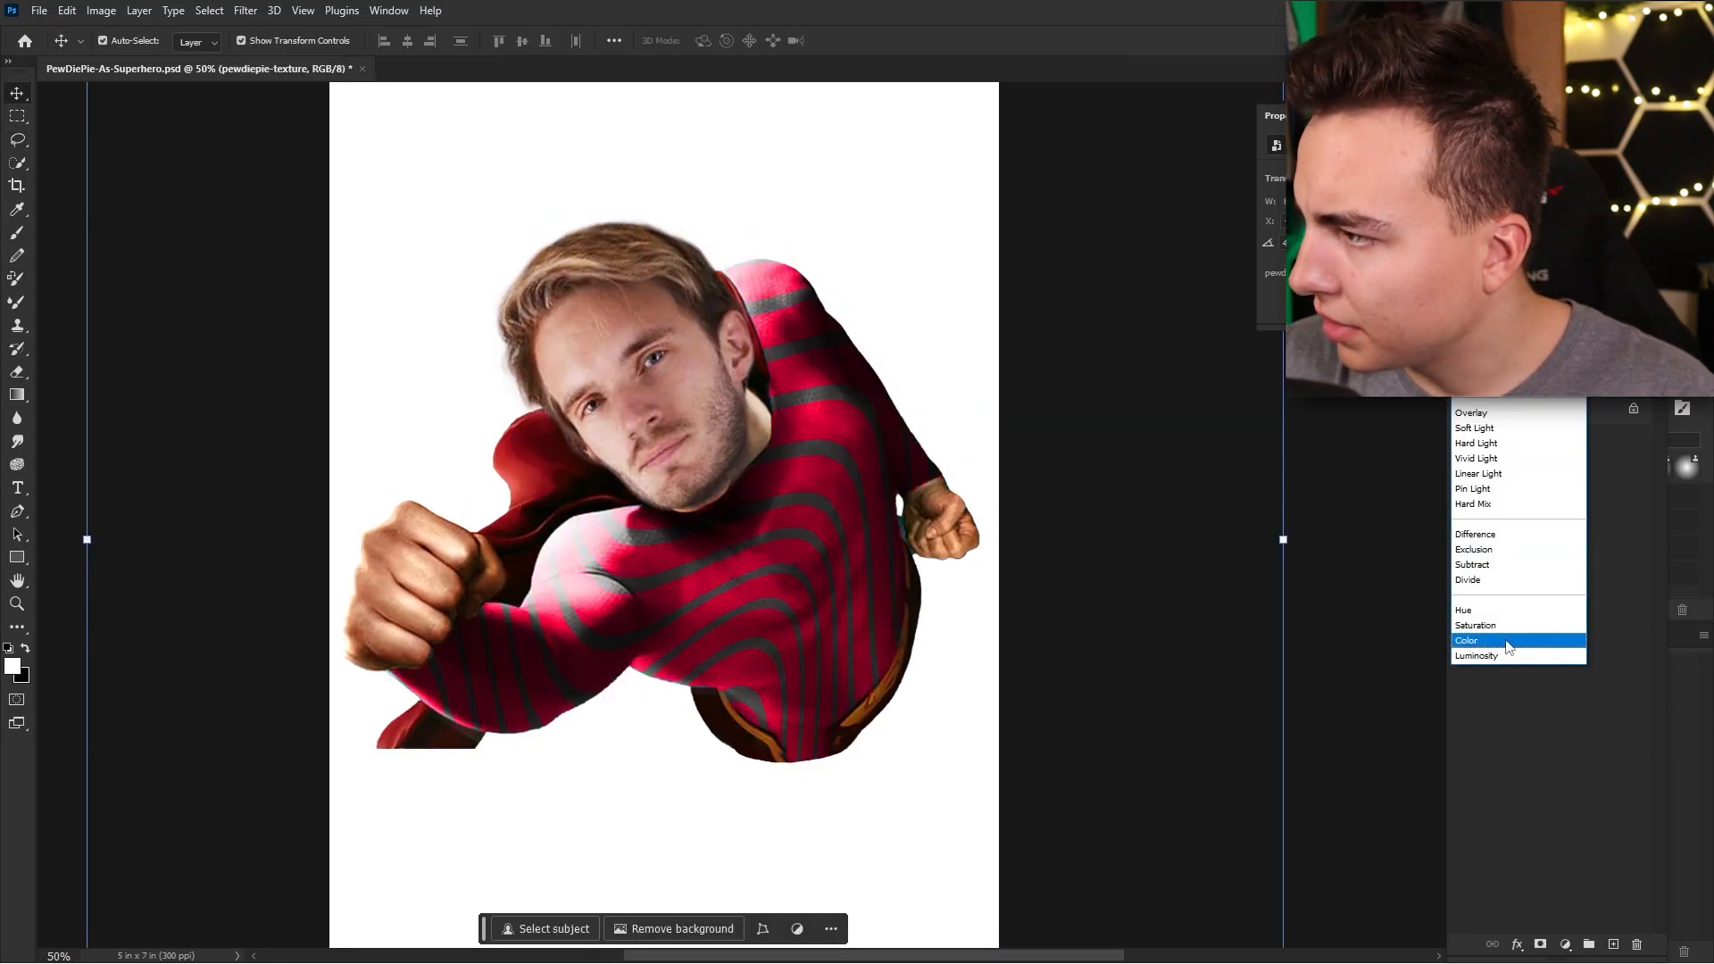
click(1506, 641)
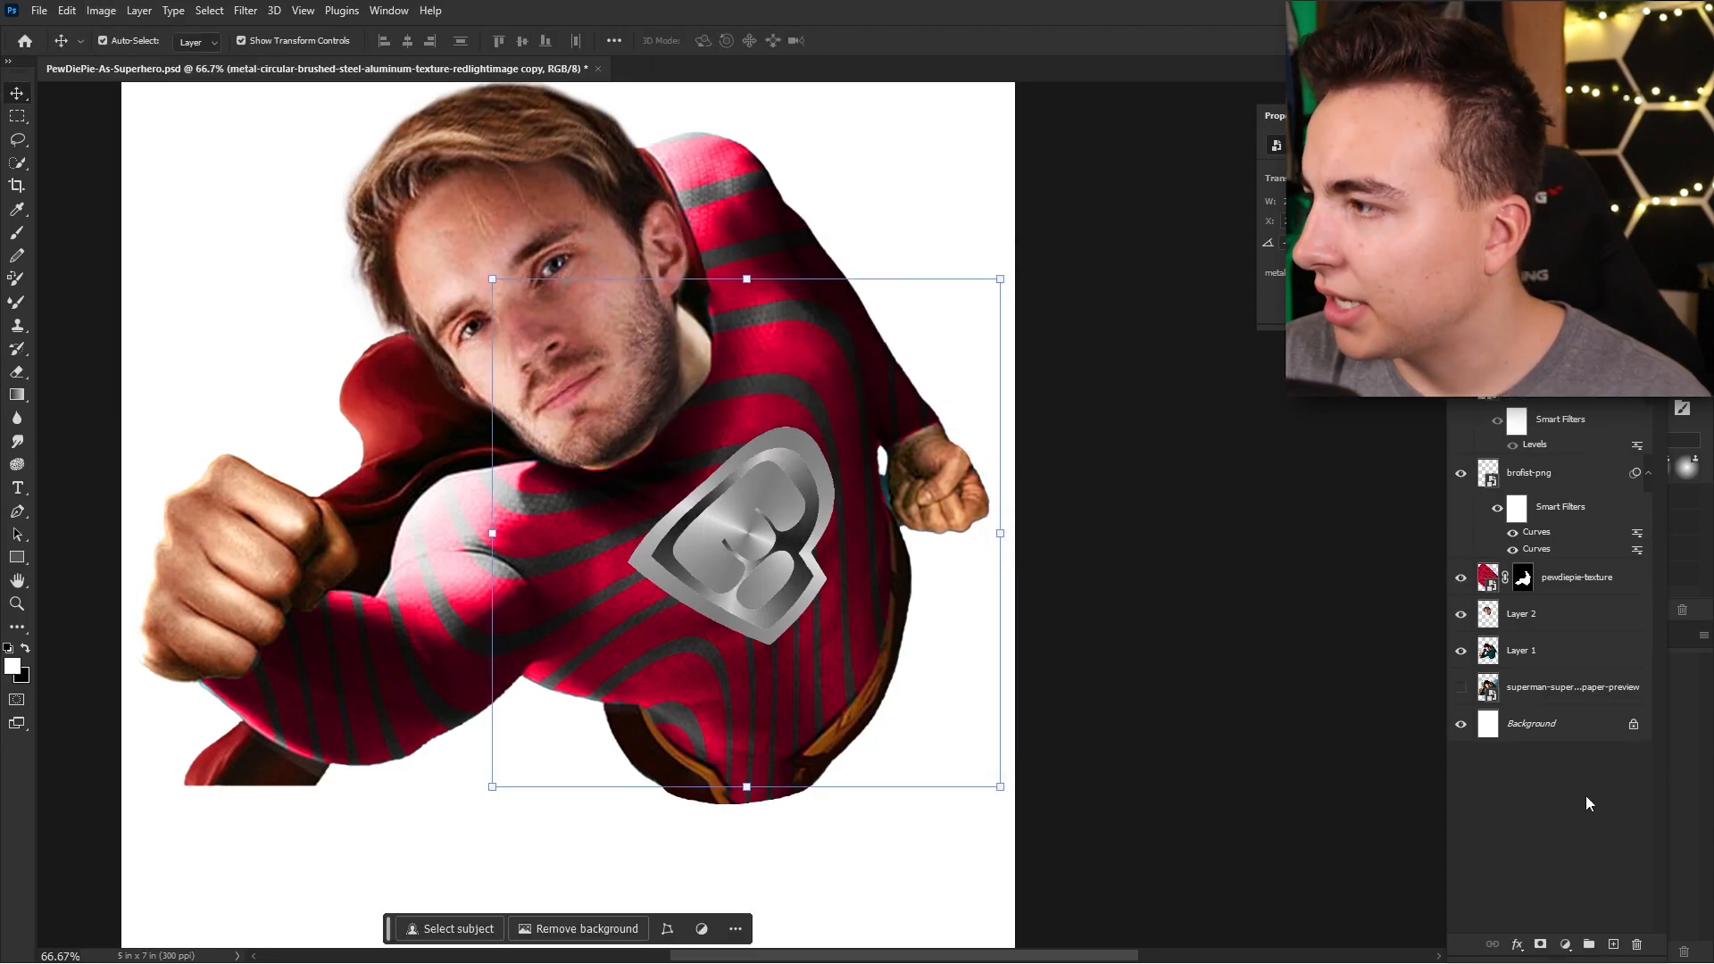
Add an Exposure adjustment layer above the brushed-metal texture of the chest emblem
click(1565, 944)
click(1576, 731)
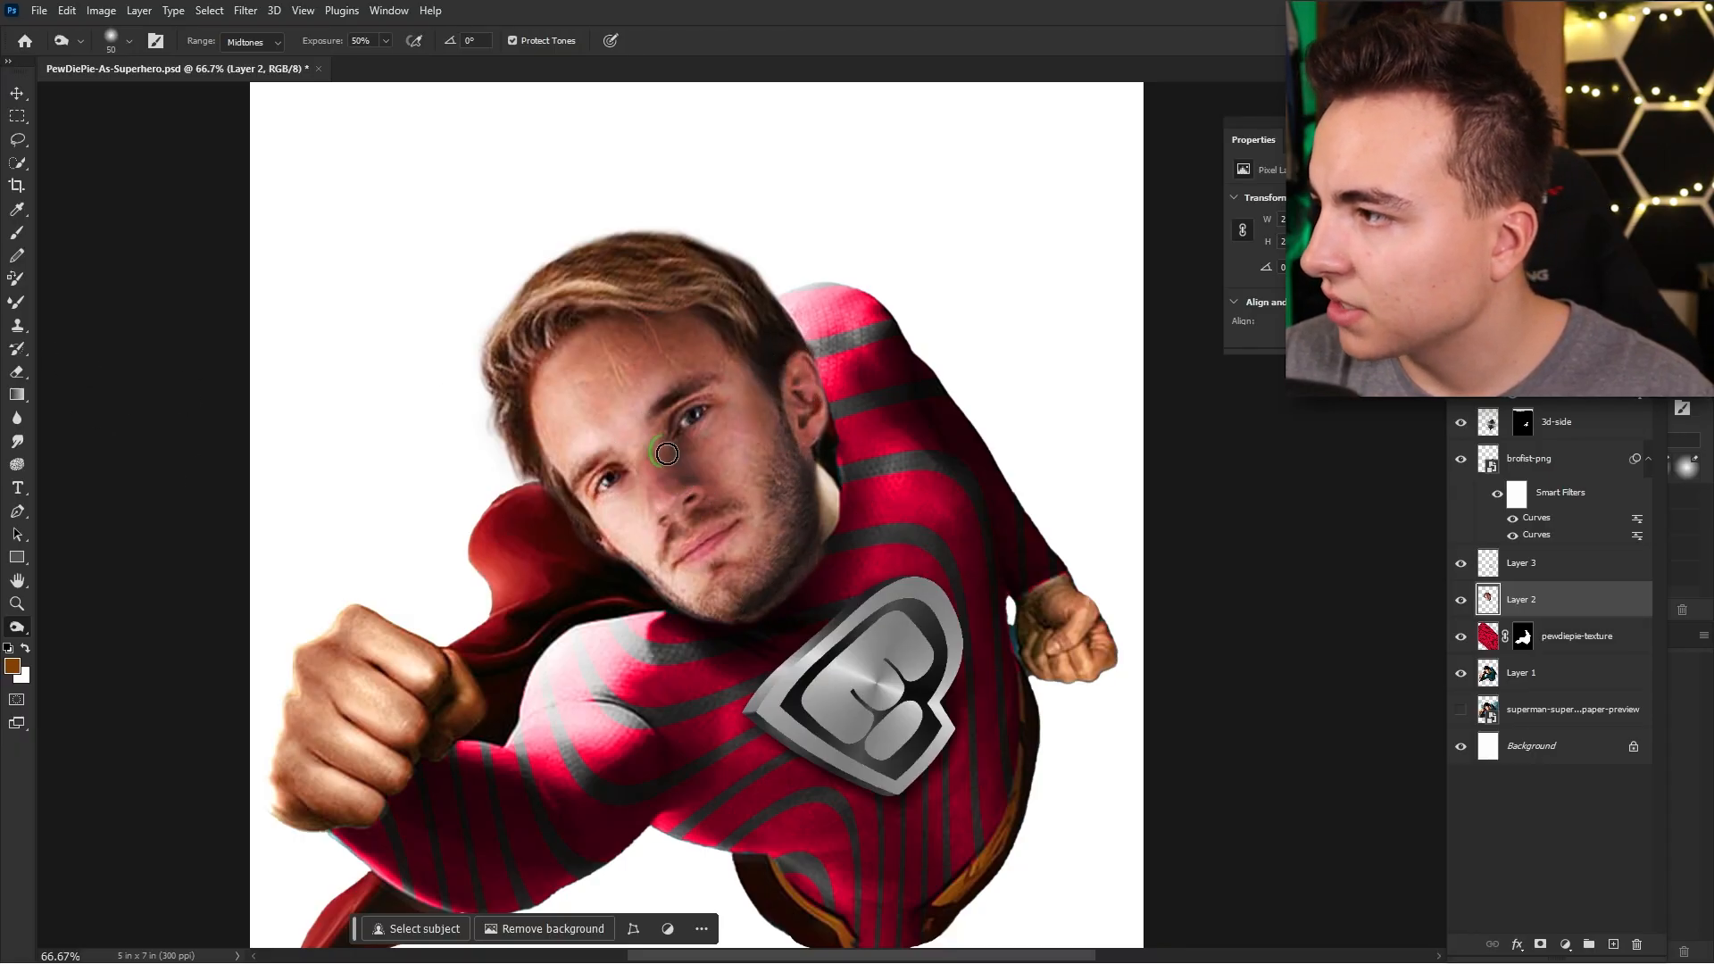
Switch to another retouching tool for PewDiePie's face on Layer 2
right_click(17, 627)
click(108, 896)
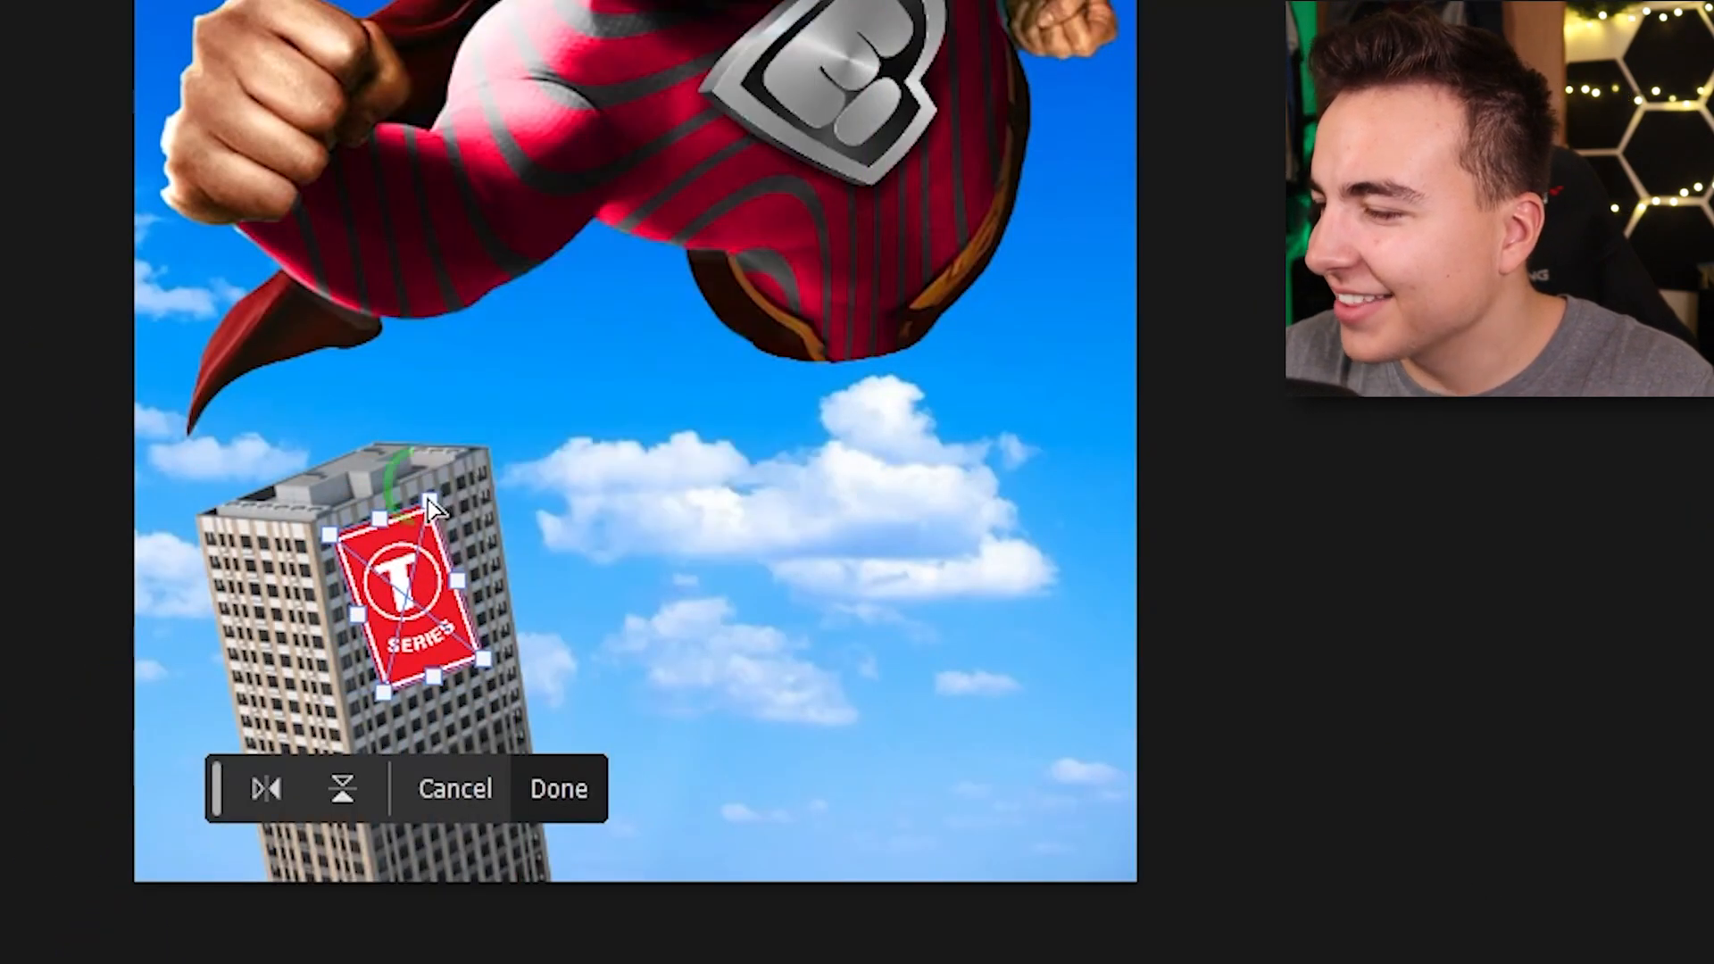
Fit the T-Series logo onto the building's face and position the nuclear explosion image around the building
drag(486, 645, 468, 639)
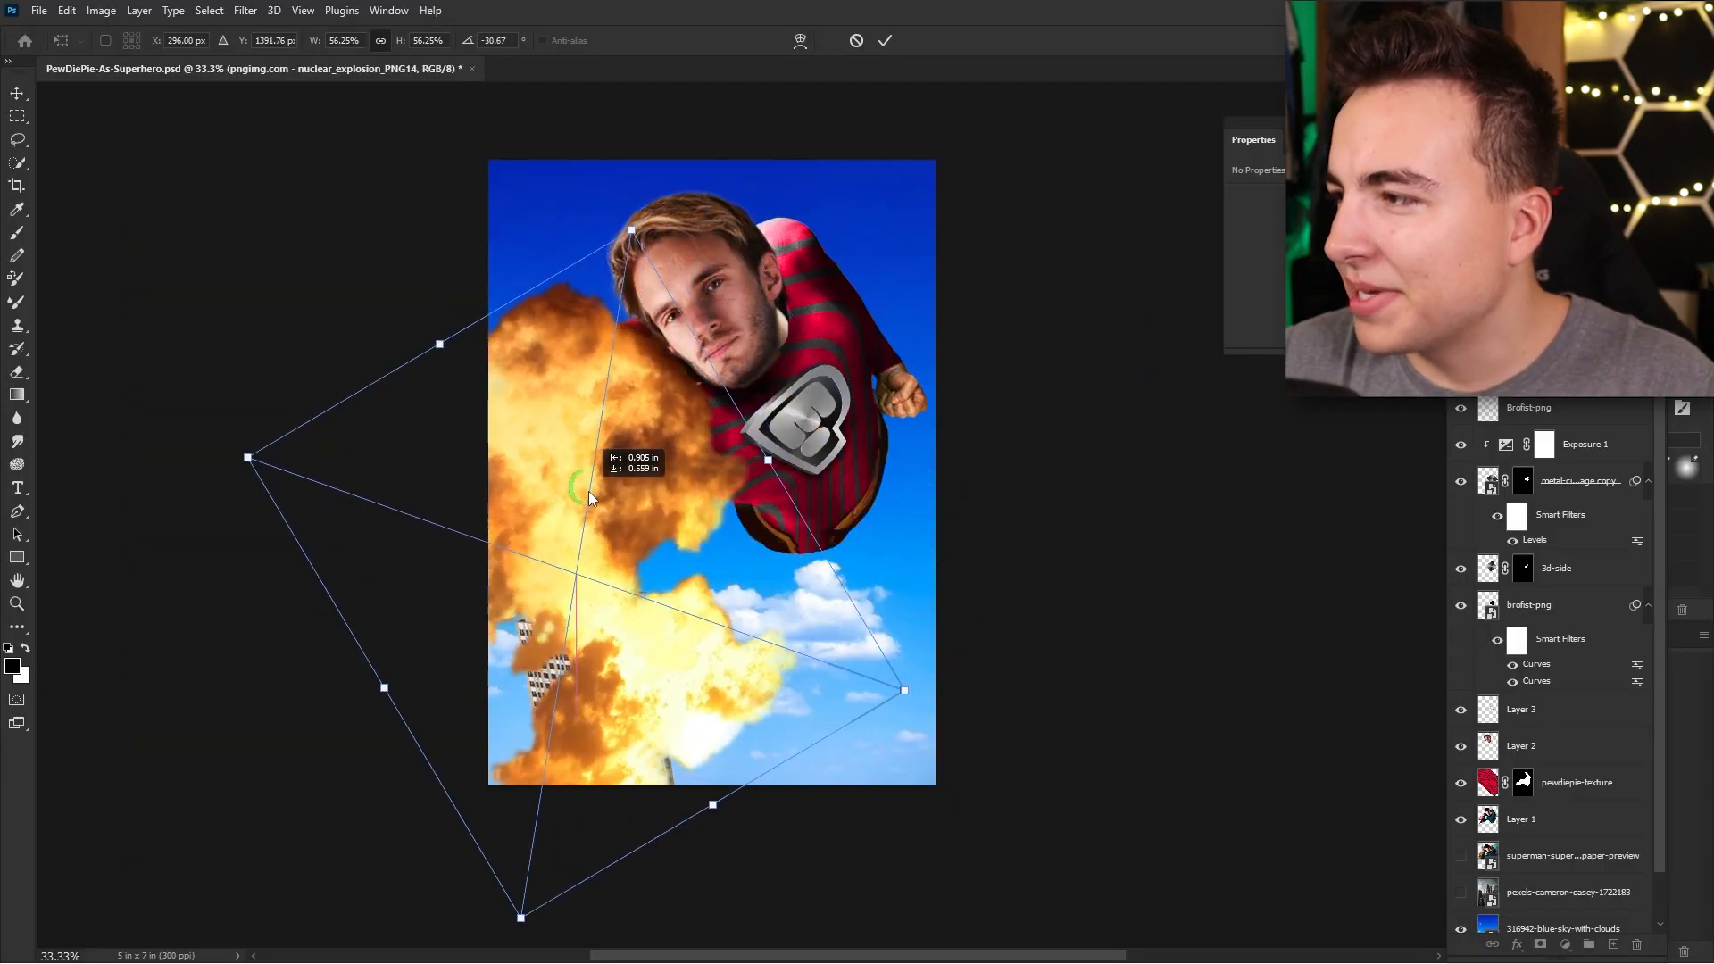
drag(587, 491, 532, 593)
click(886, 40)
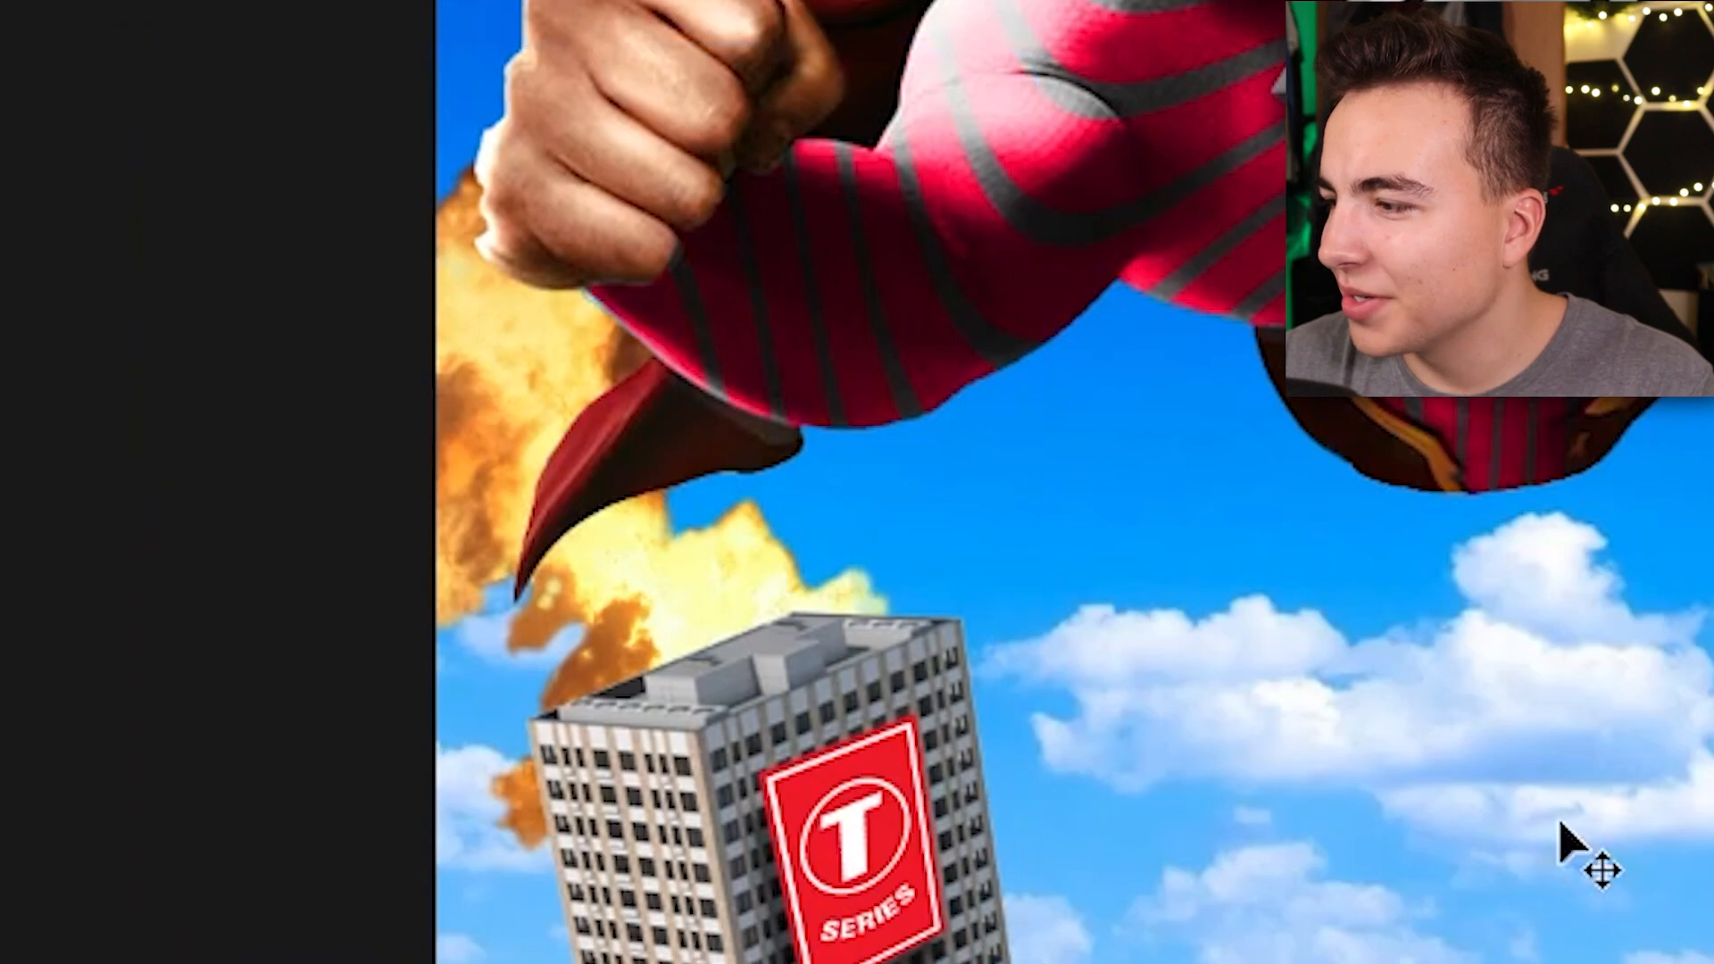